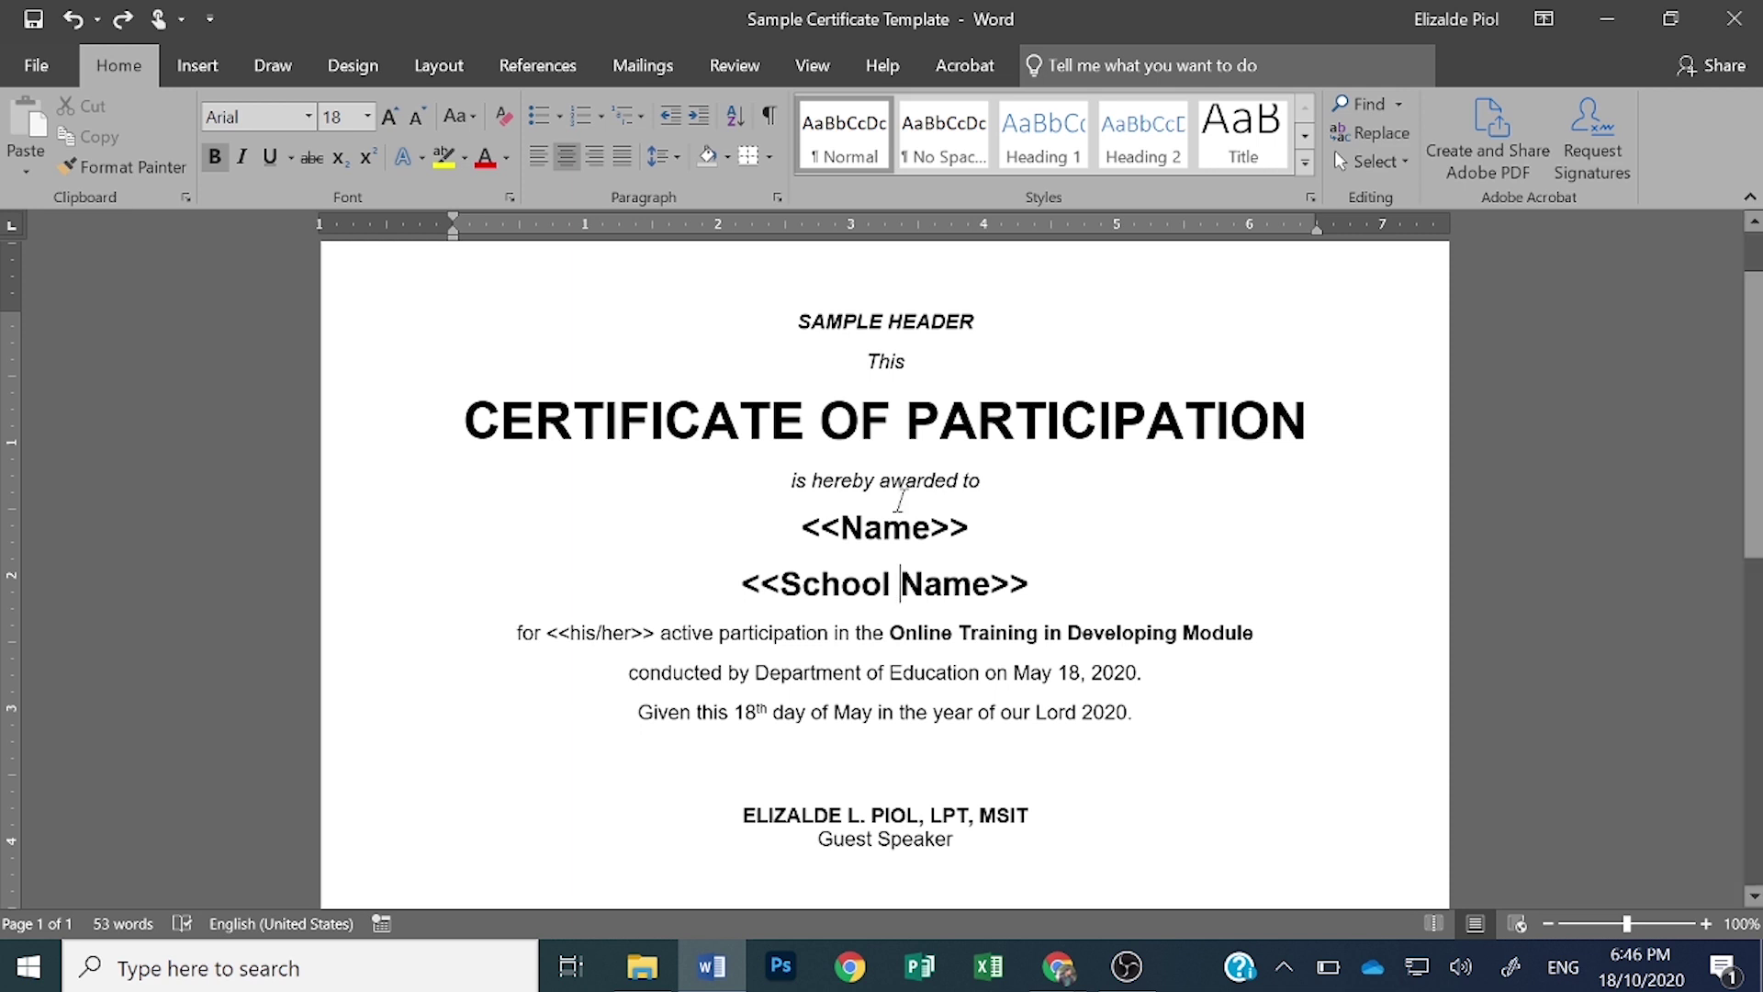
- Select and inspect the certificate's <<Name>>, <<School Name>> and <<his/her>> placeholders
drag(769, 328, 1254, 675)
click(972, 712)
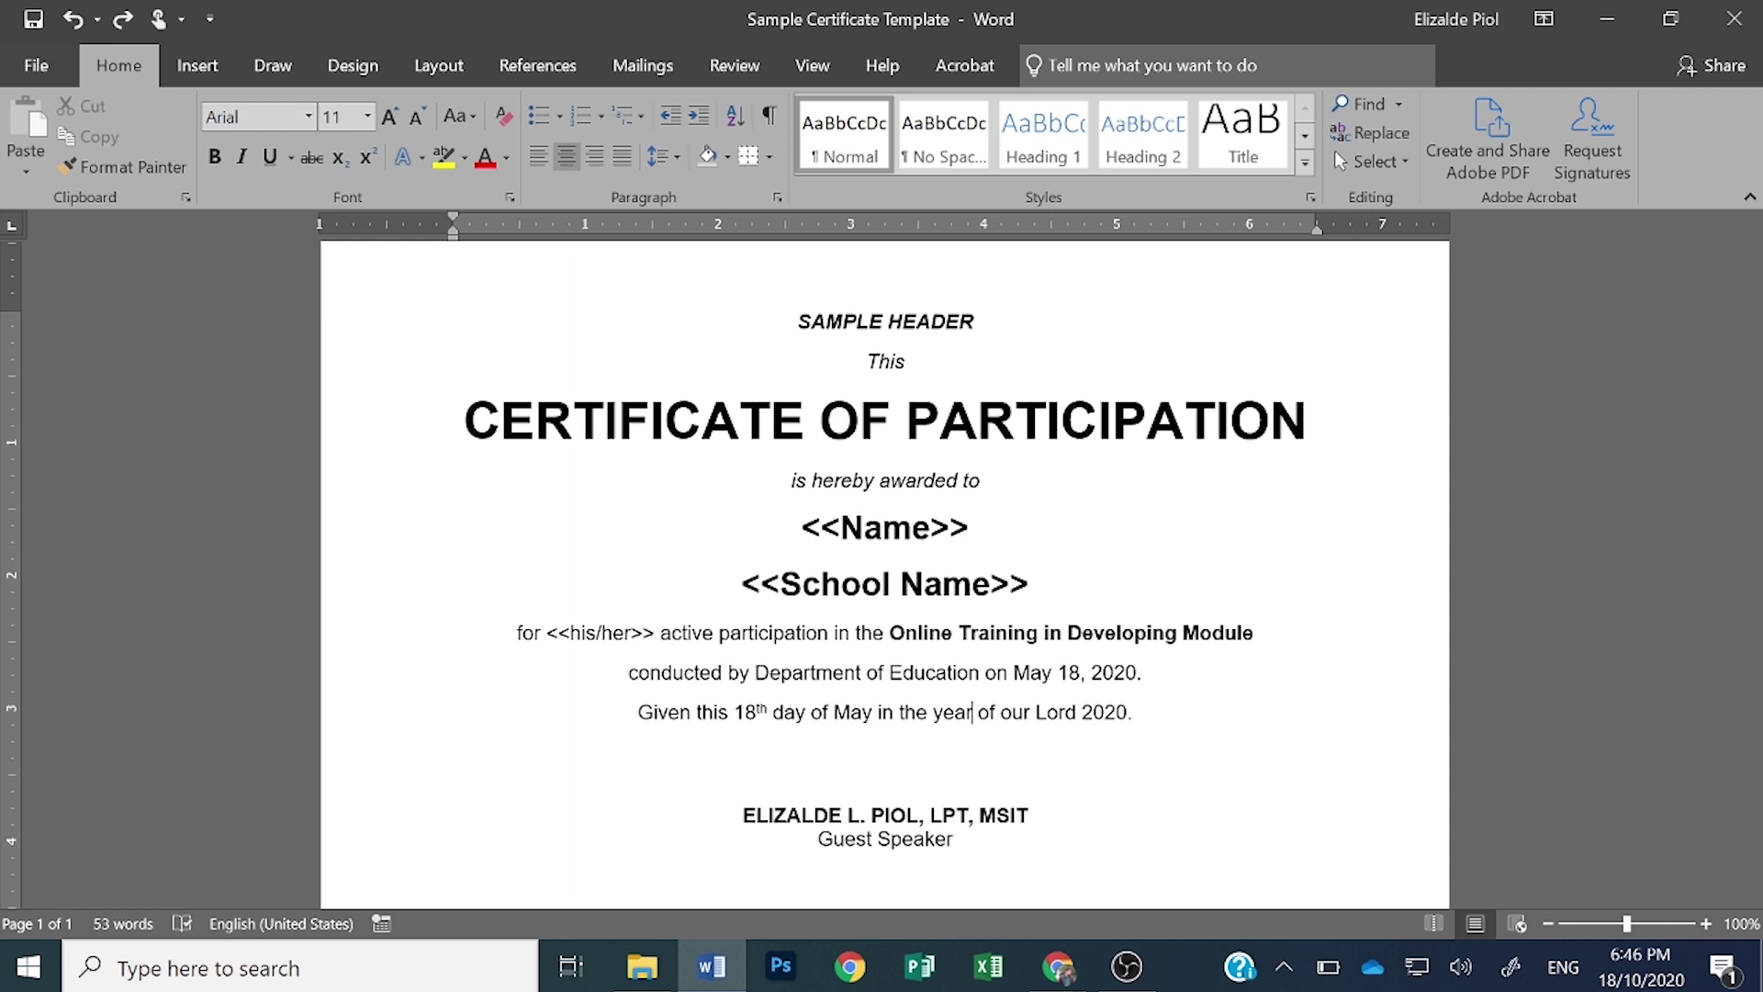
drag(801, 528, 987, 528)
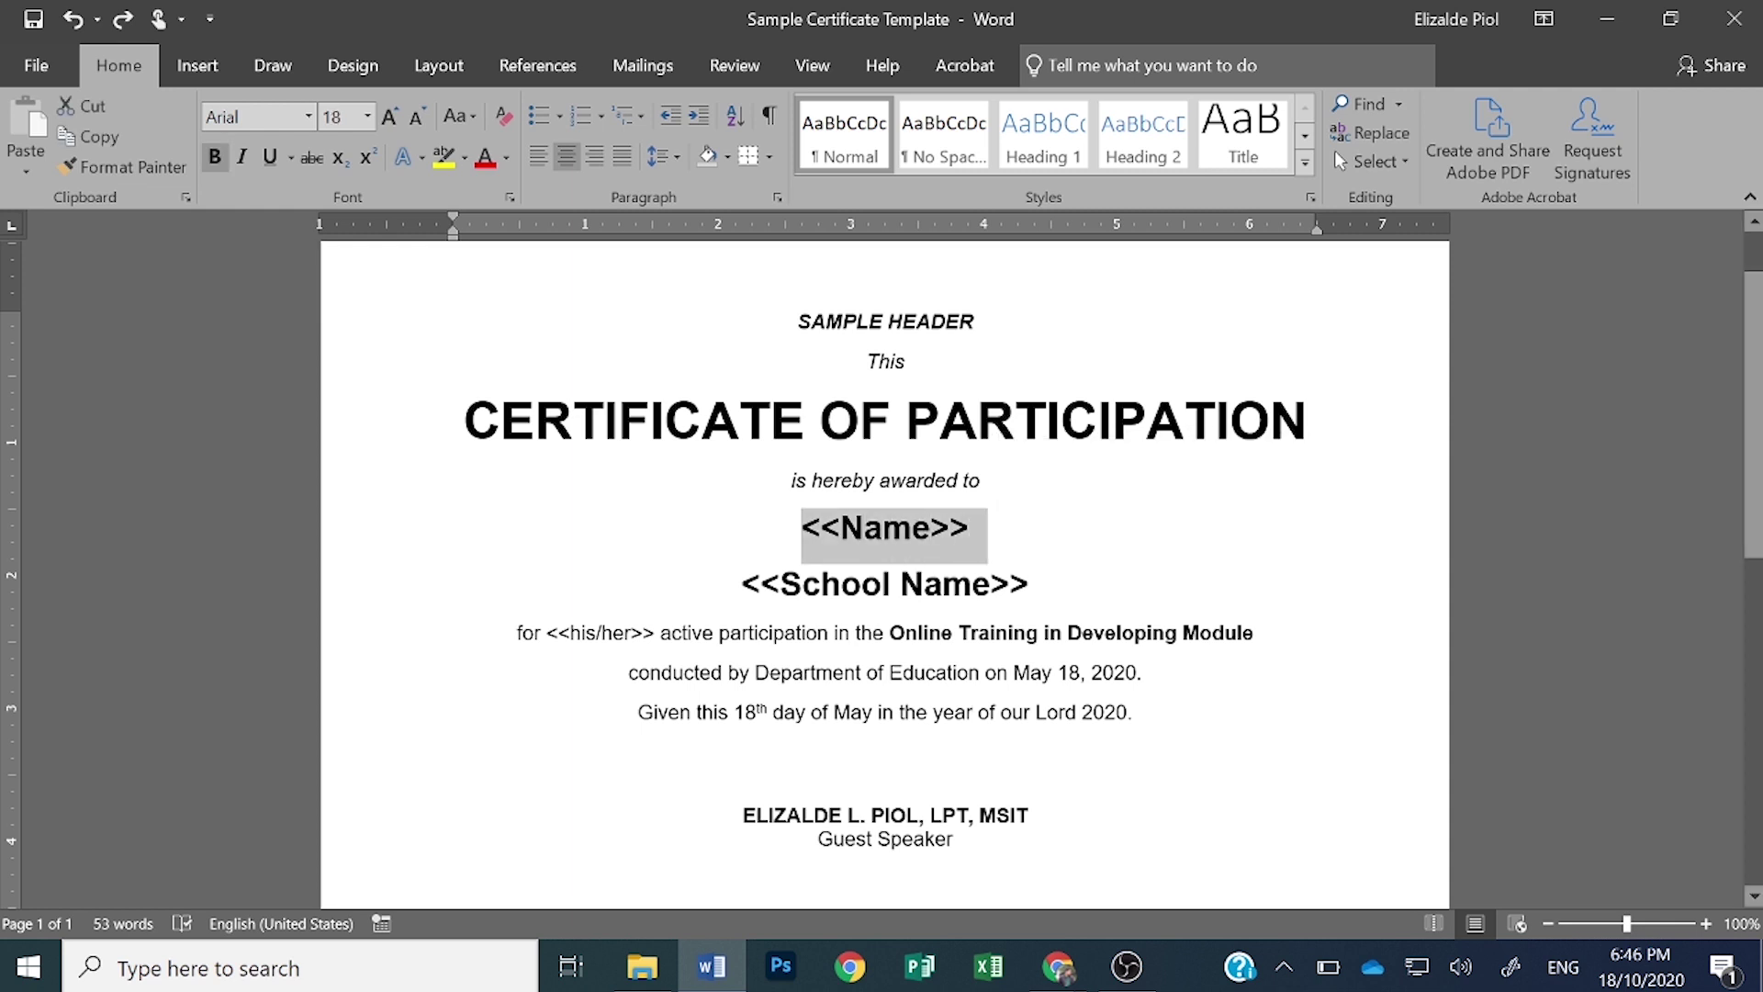
drag(742, 584, 1045, 584)
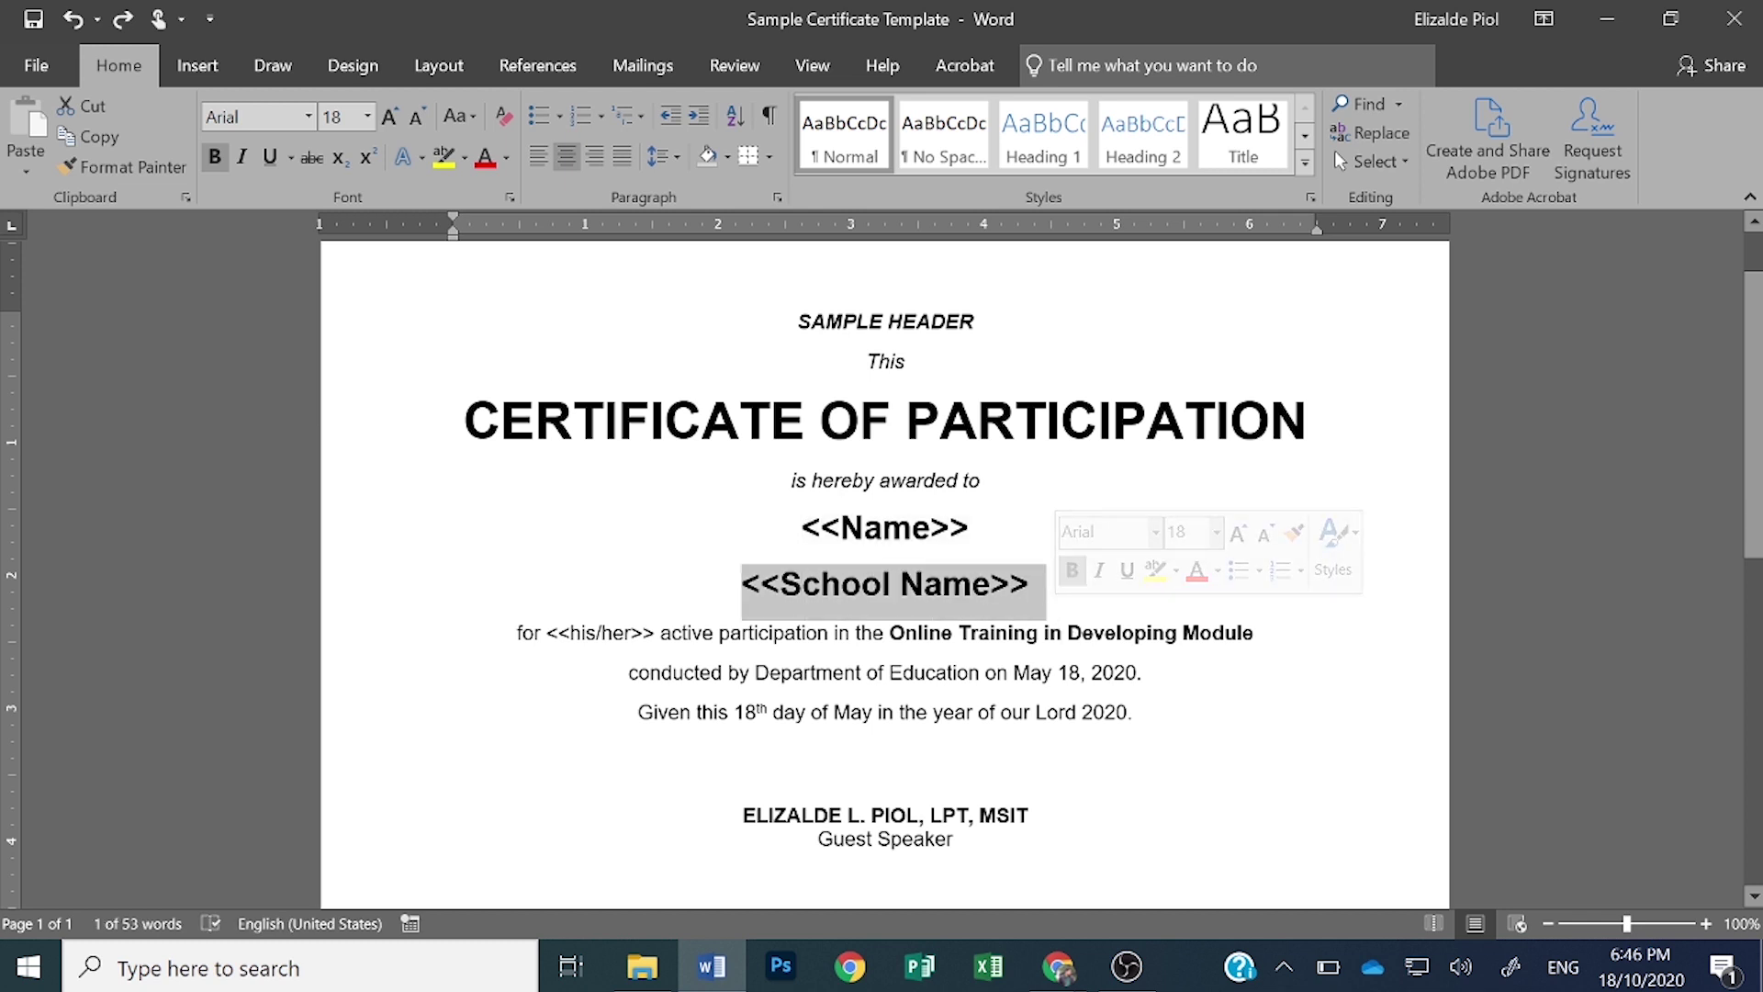
click(684, 633)
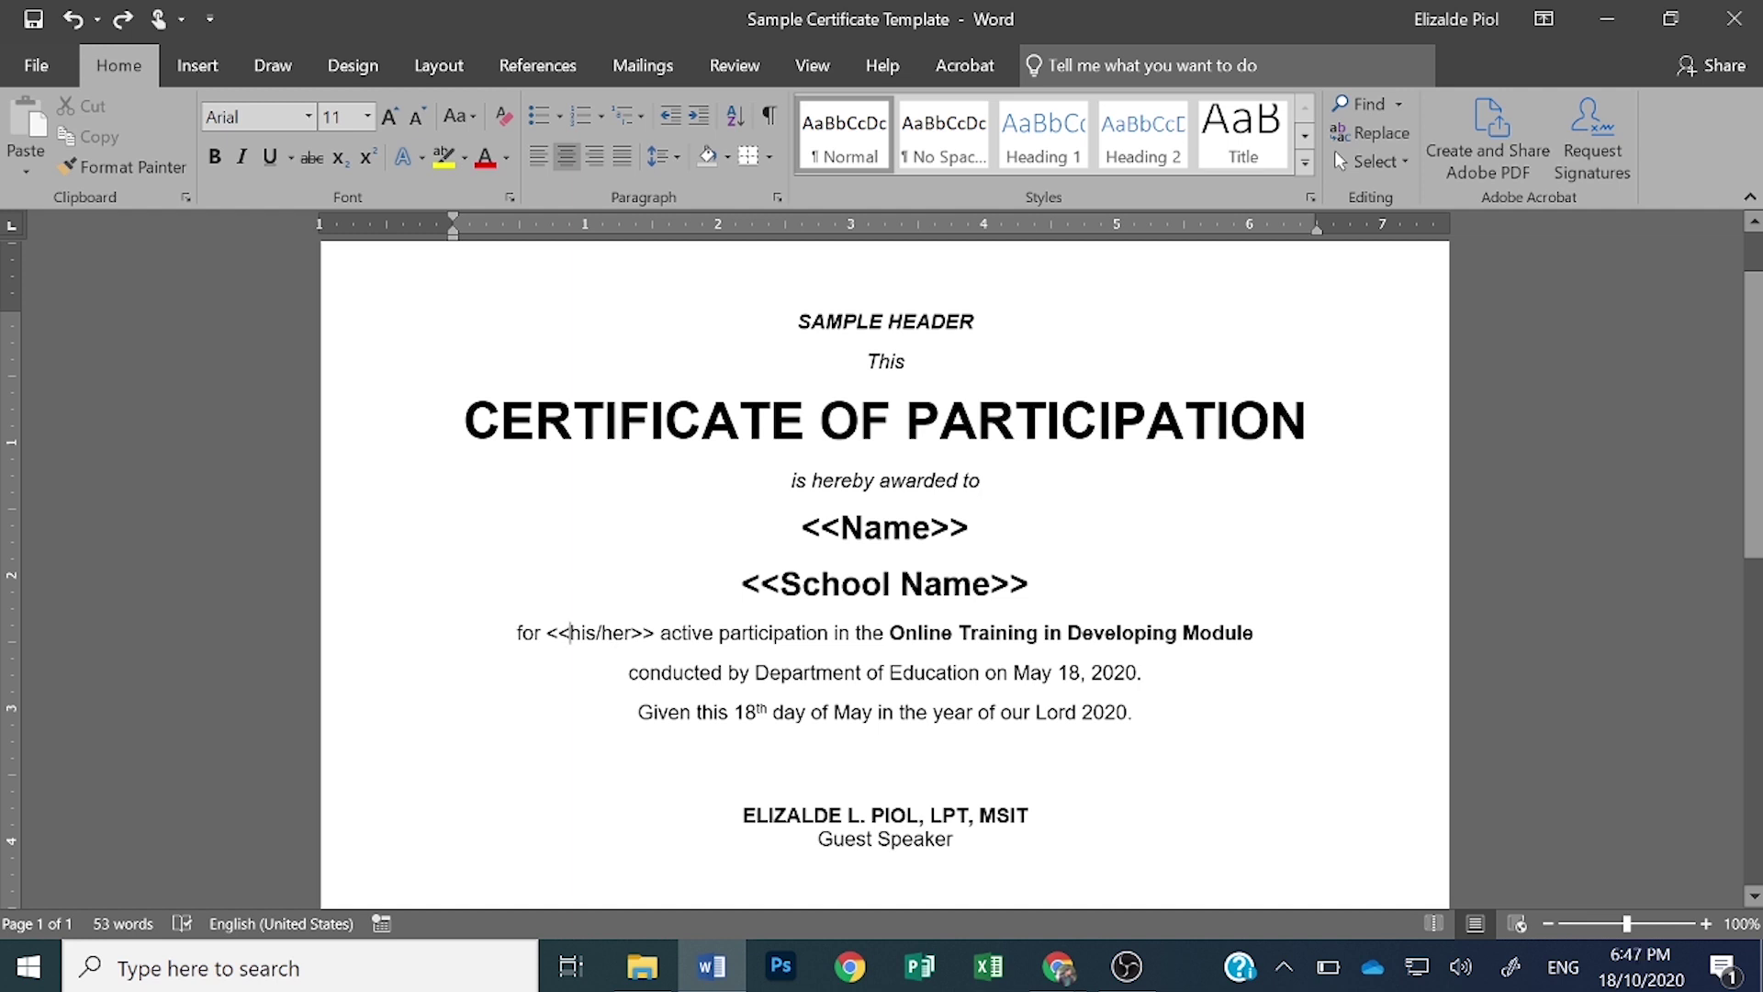
drag(802, 527, 1015, 532)
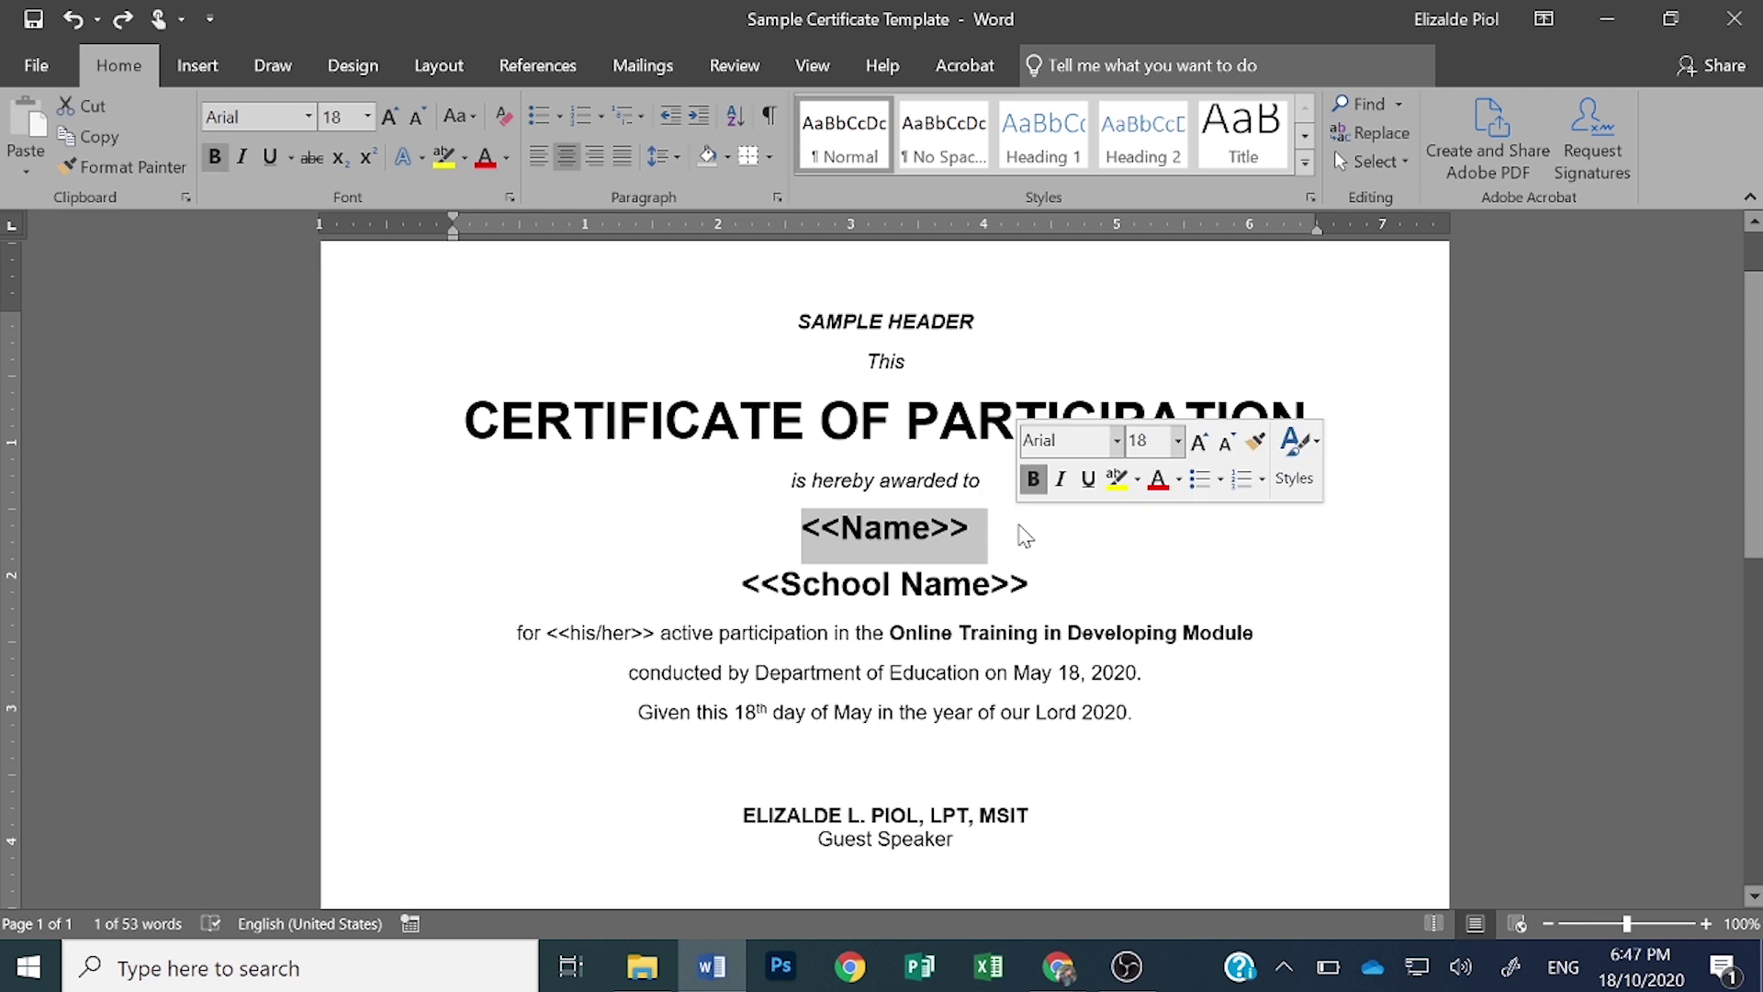
click(614, 633)
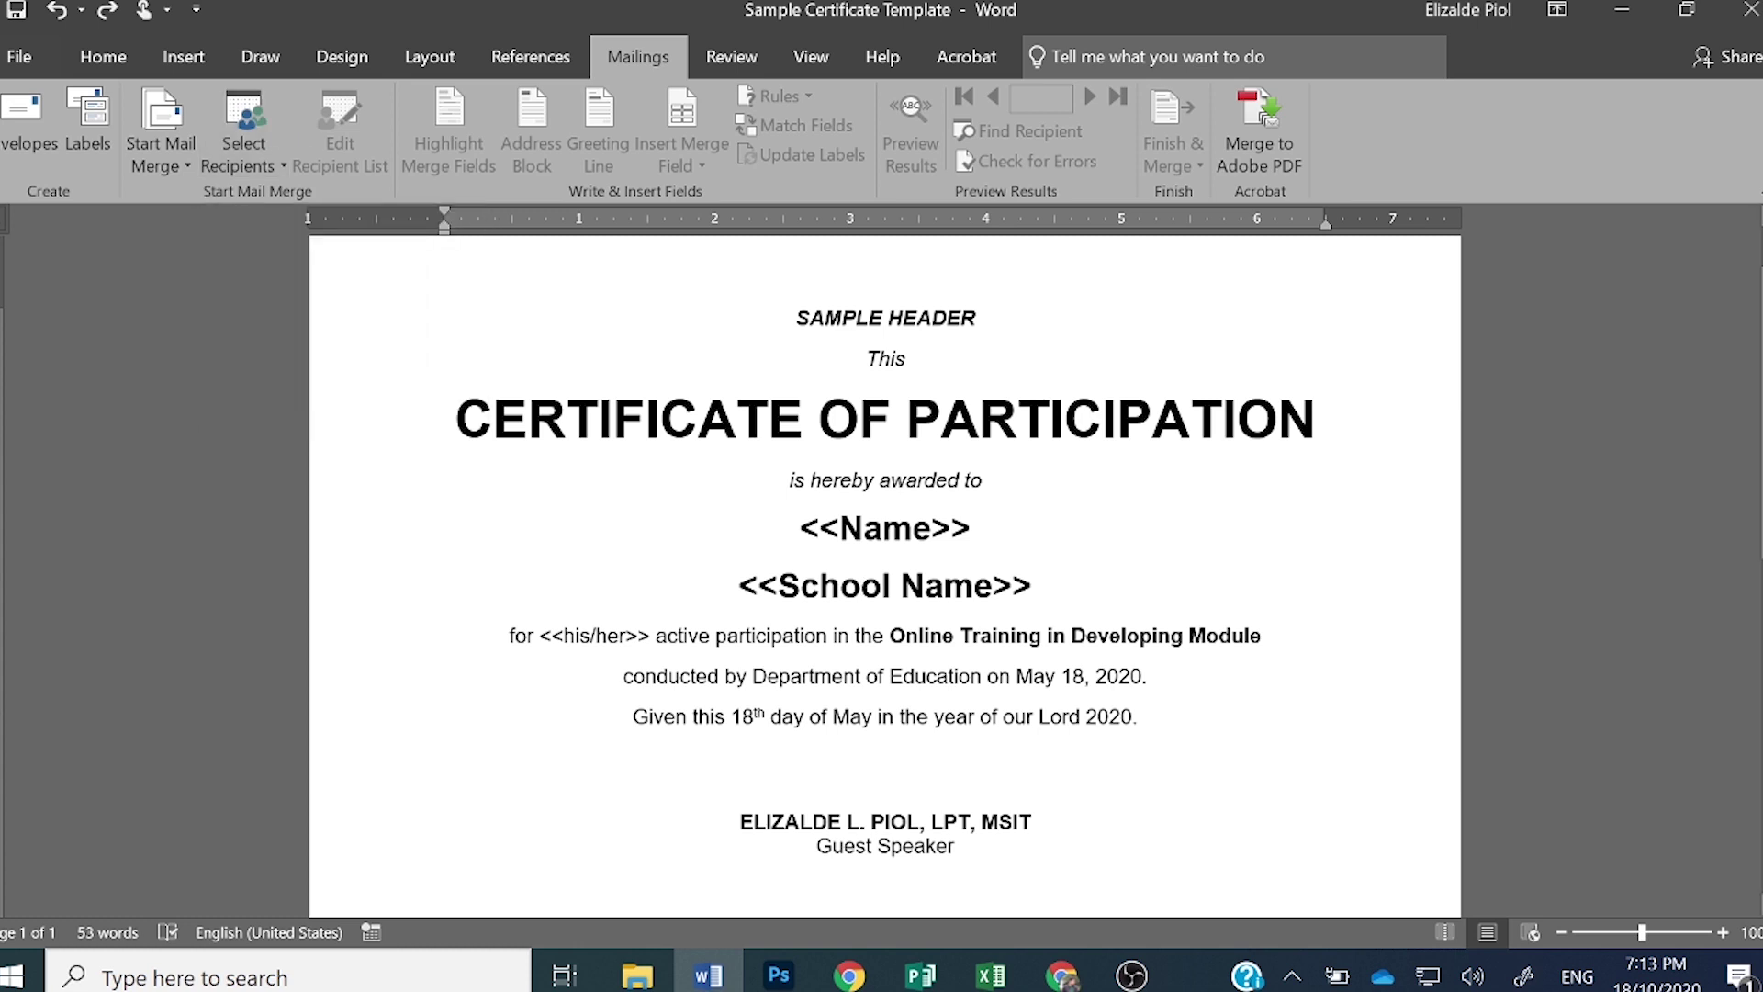
- Choose Type a New List under Select Recipients to open the New Address List dialog
click(249, 170)
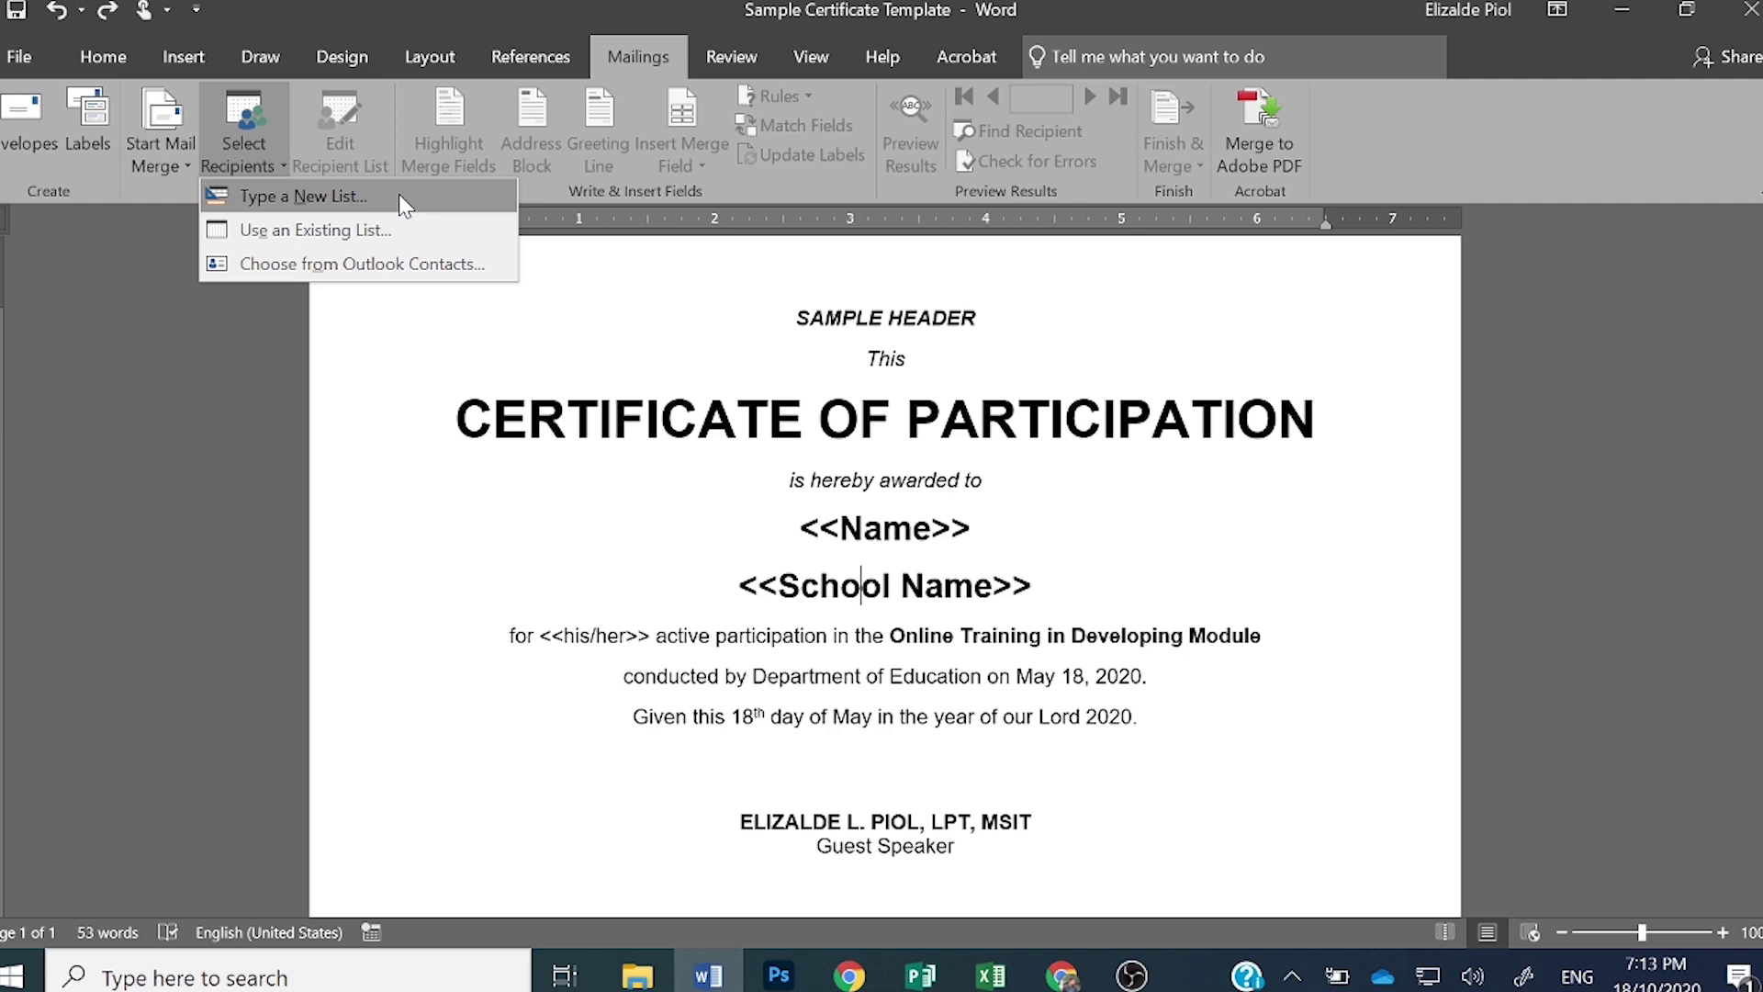
click(403, 198)
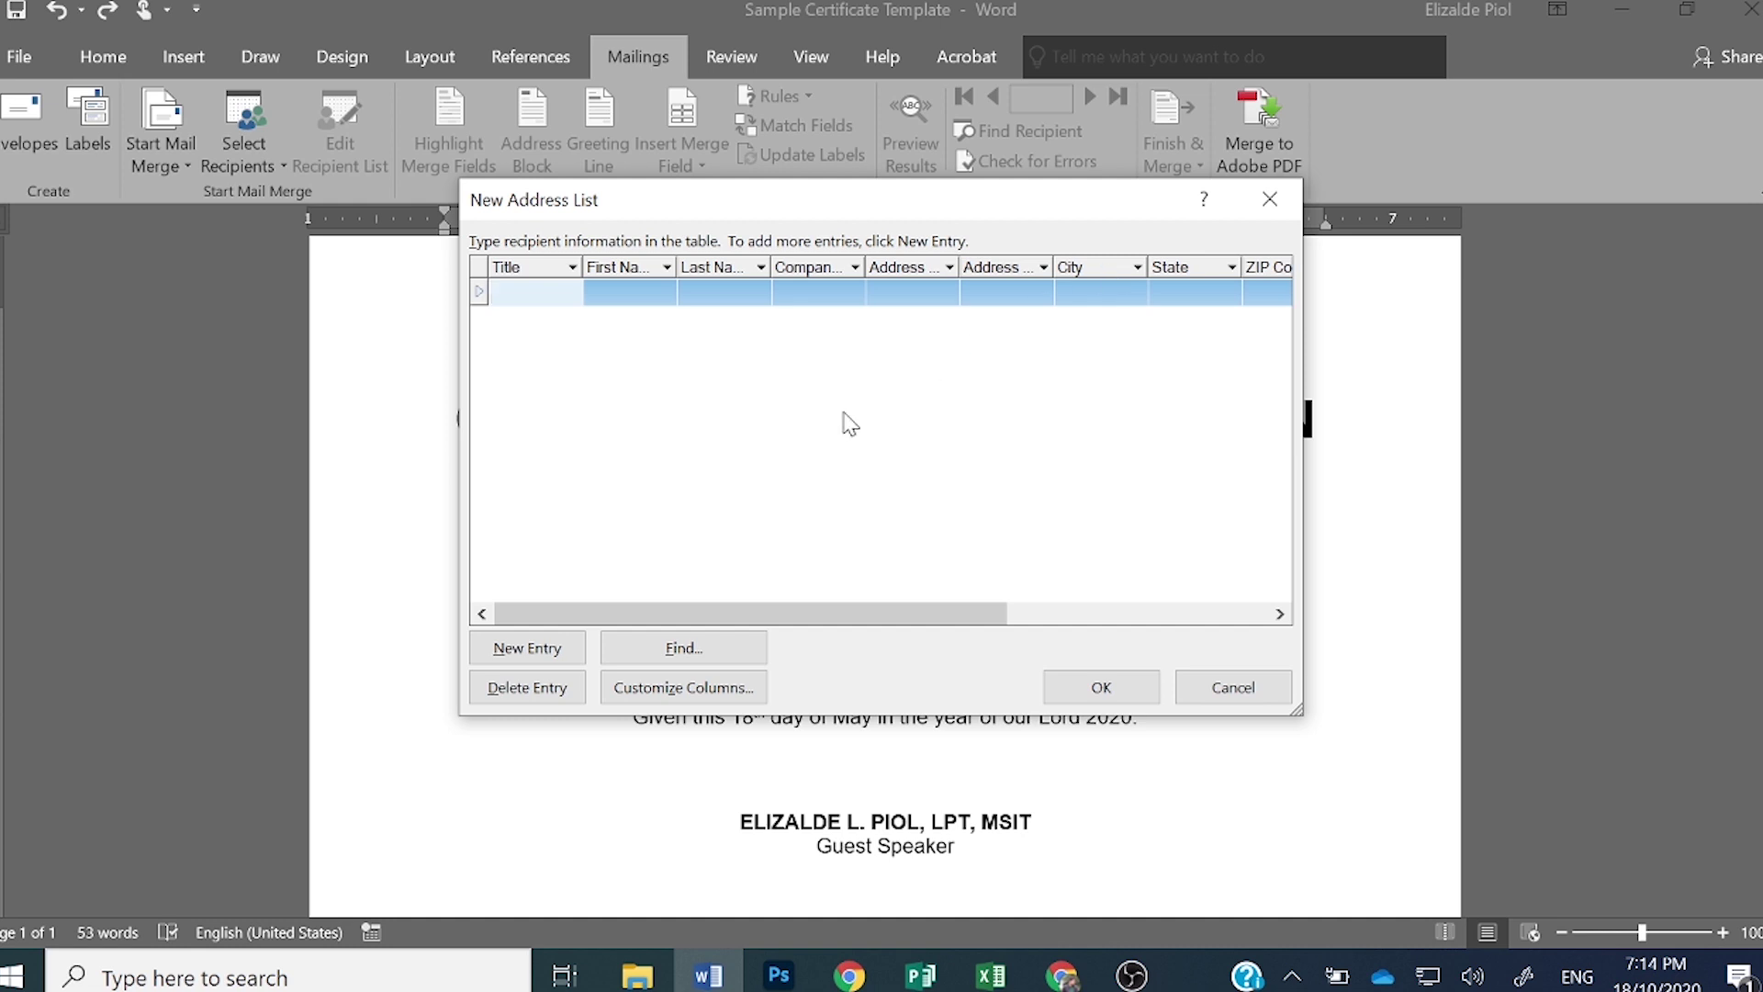
- Open Customize Columns for the new address list
click(684, 703)
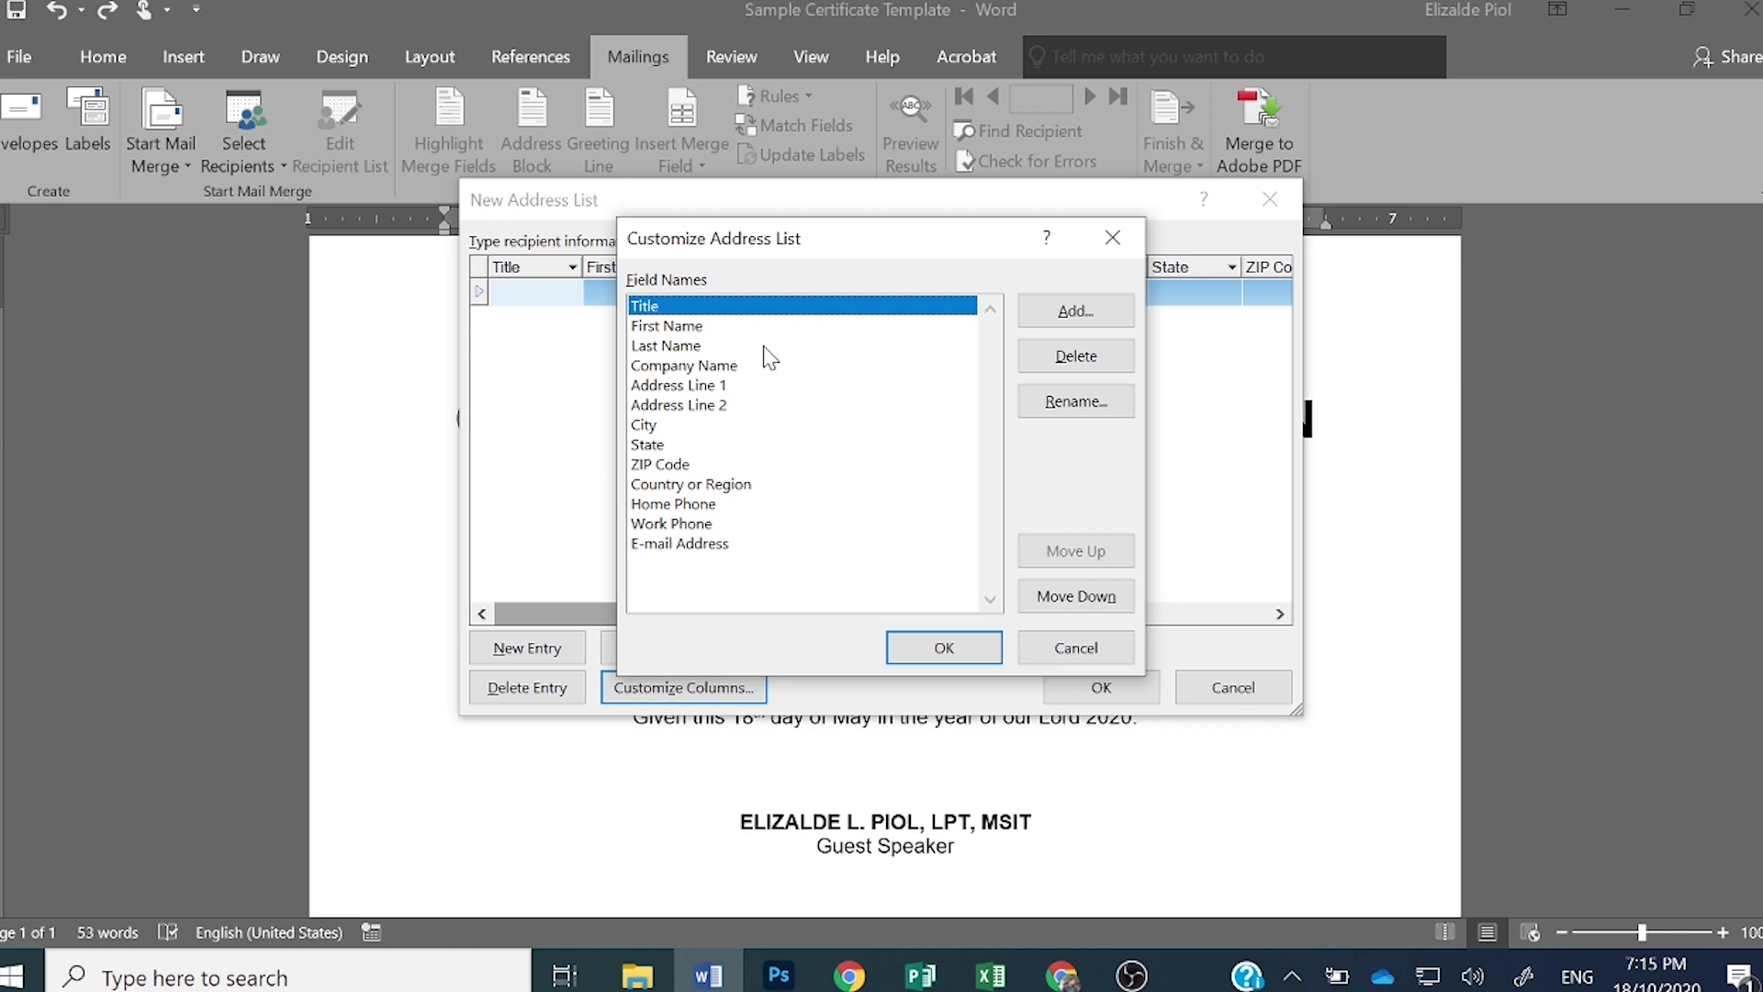
- Delete the E-mail Address, Work Phone, Home Phone, Country or Region, ZIP Code and State fields
click(677, 545)
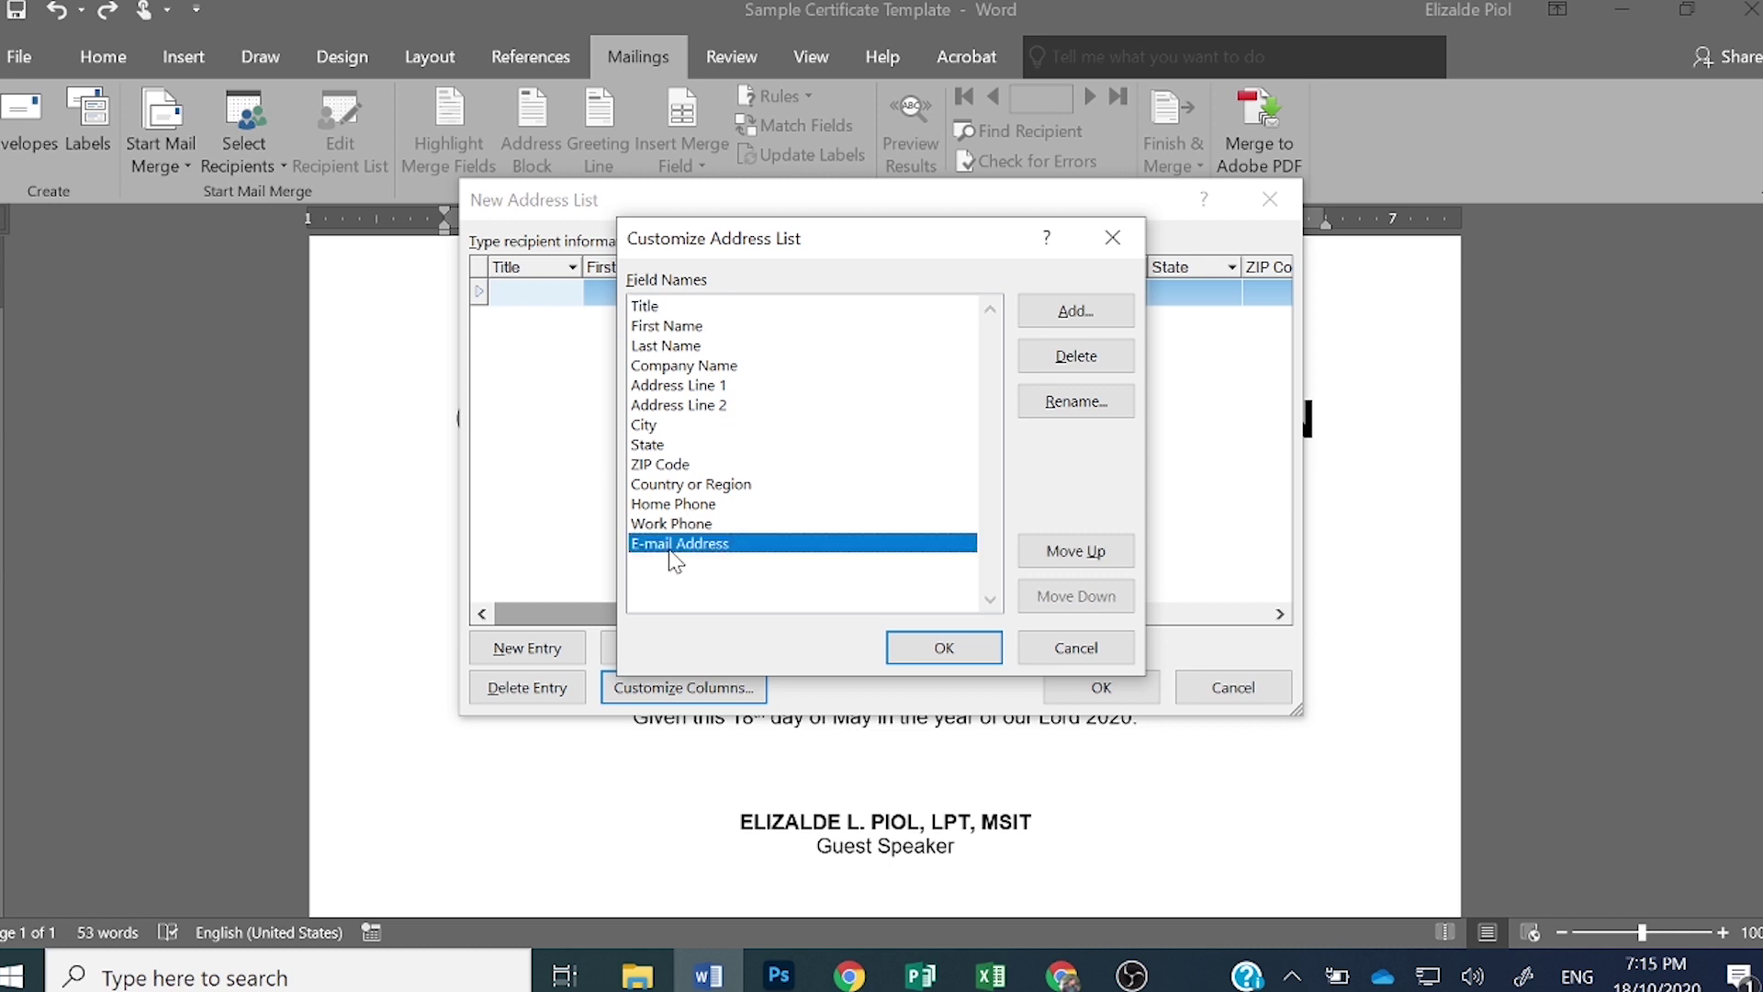
click(1100, 366)
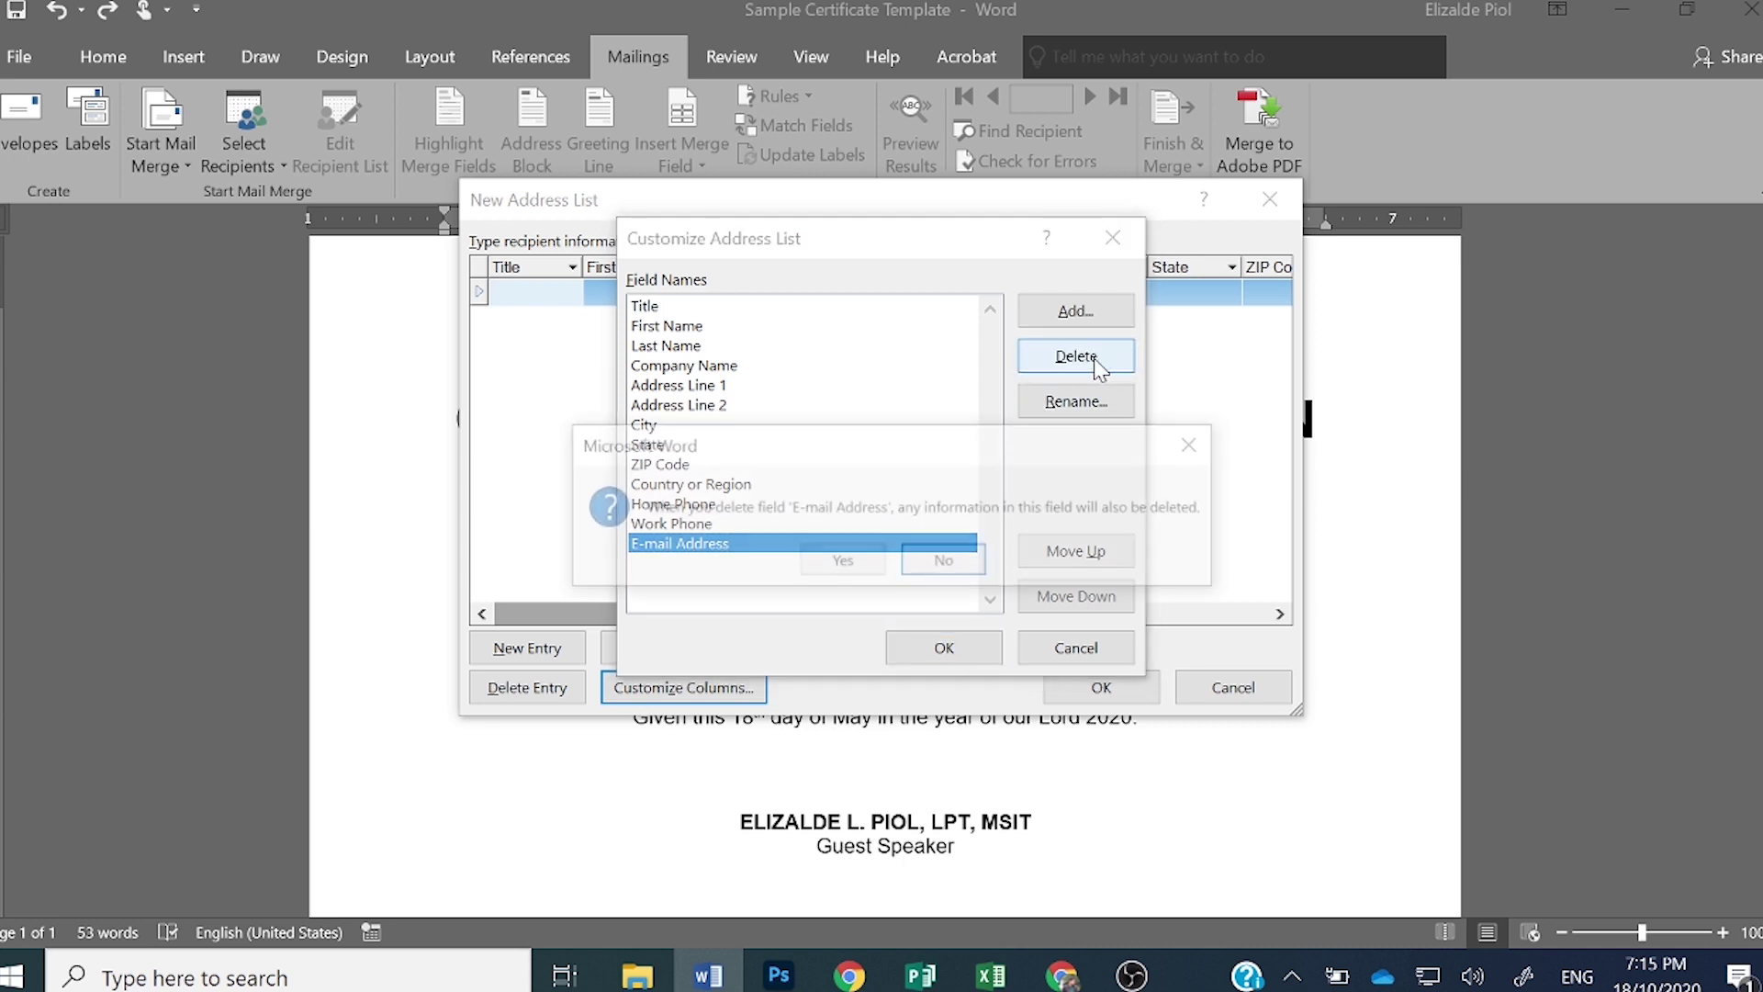
click(841, 557)
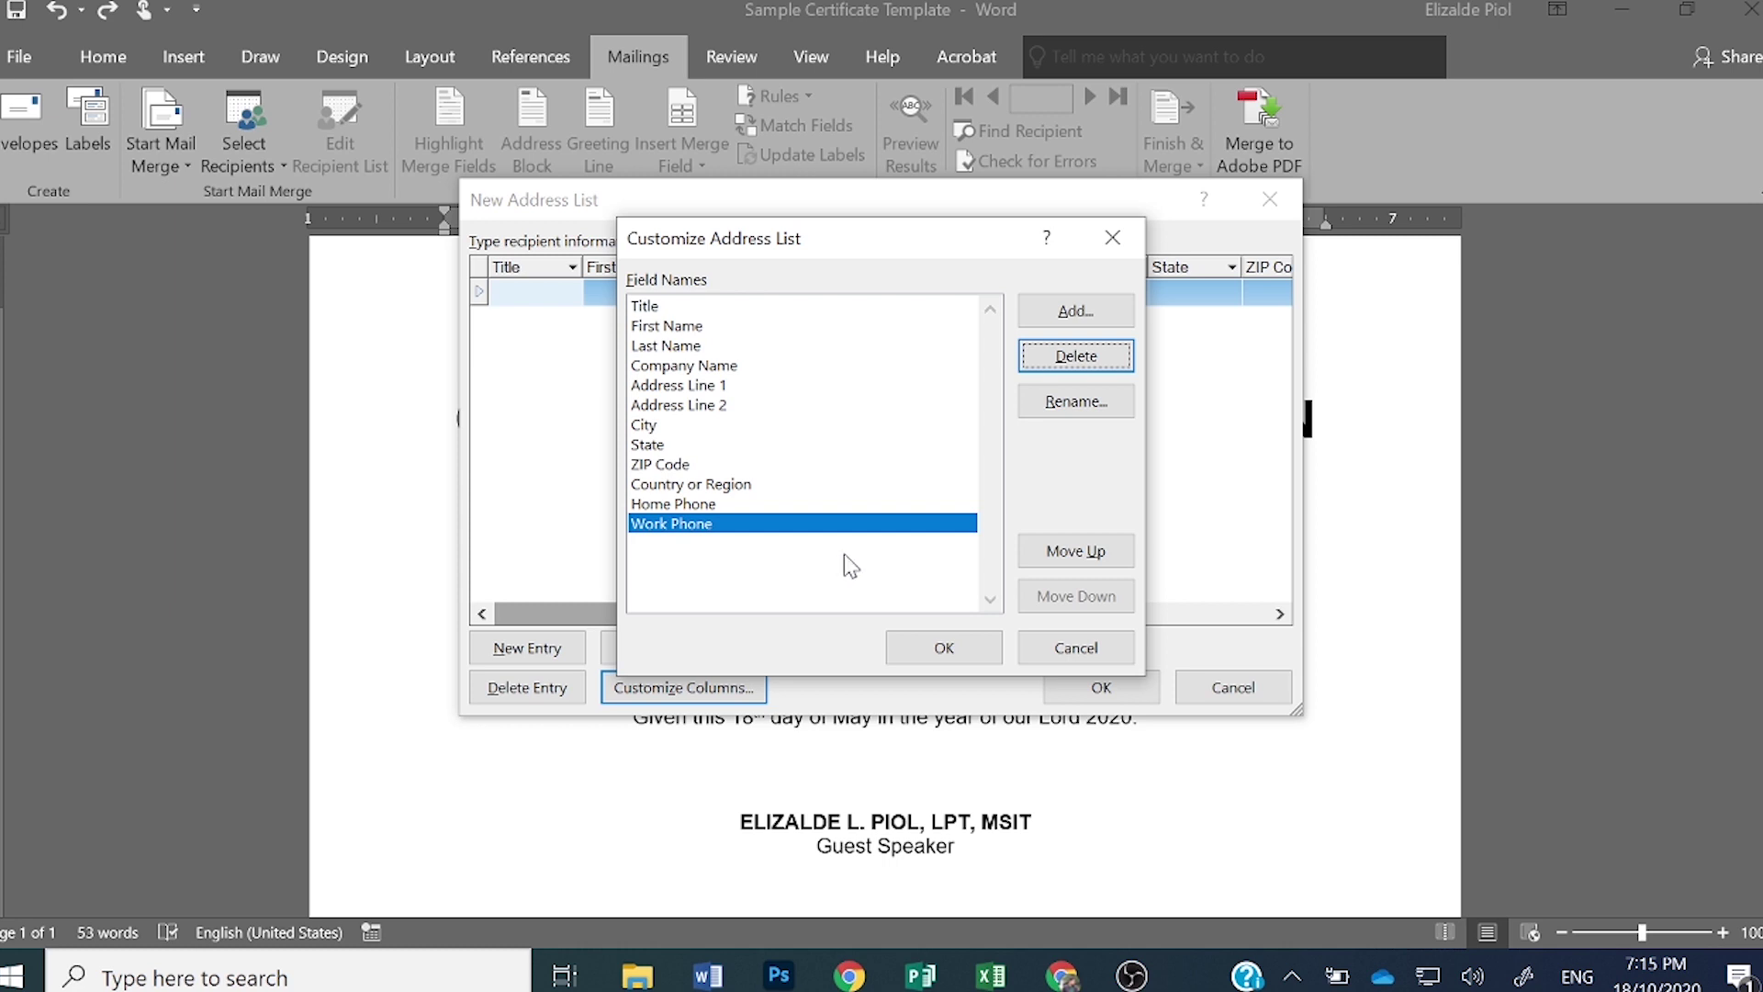
click(1079, 358)
click(878, 564)
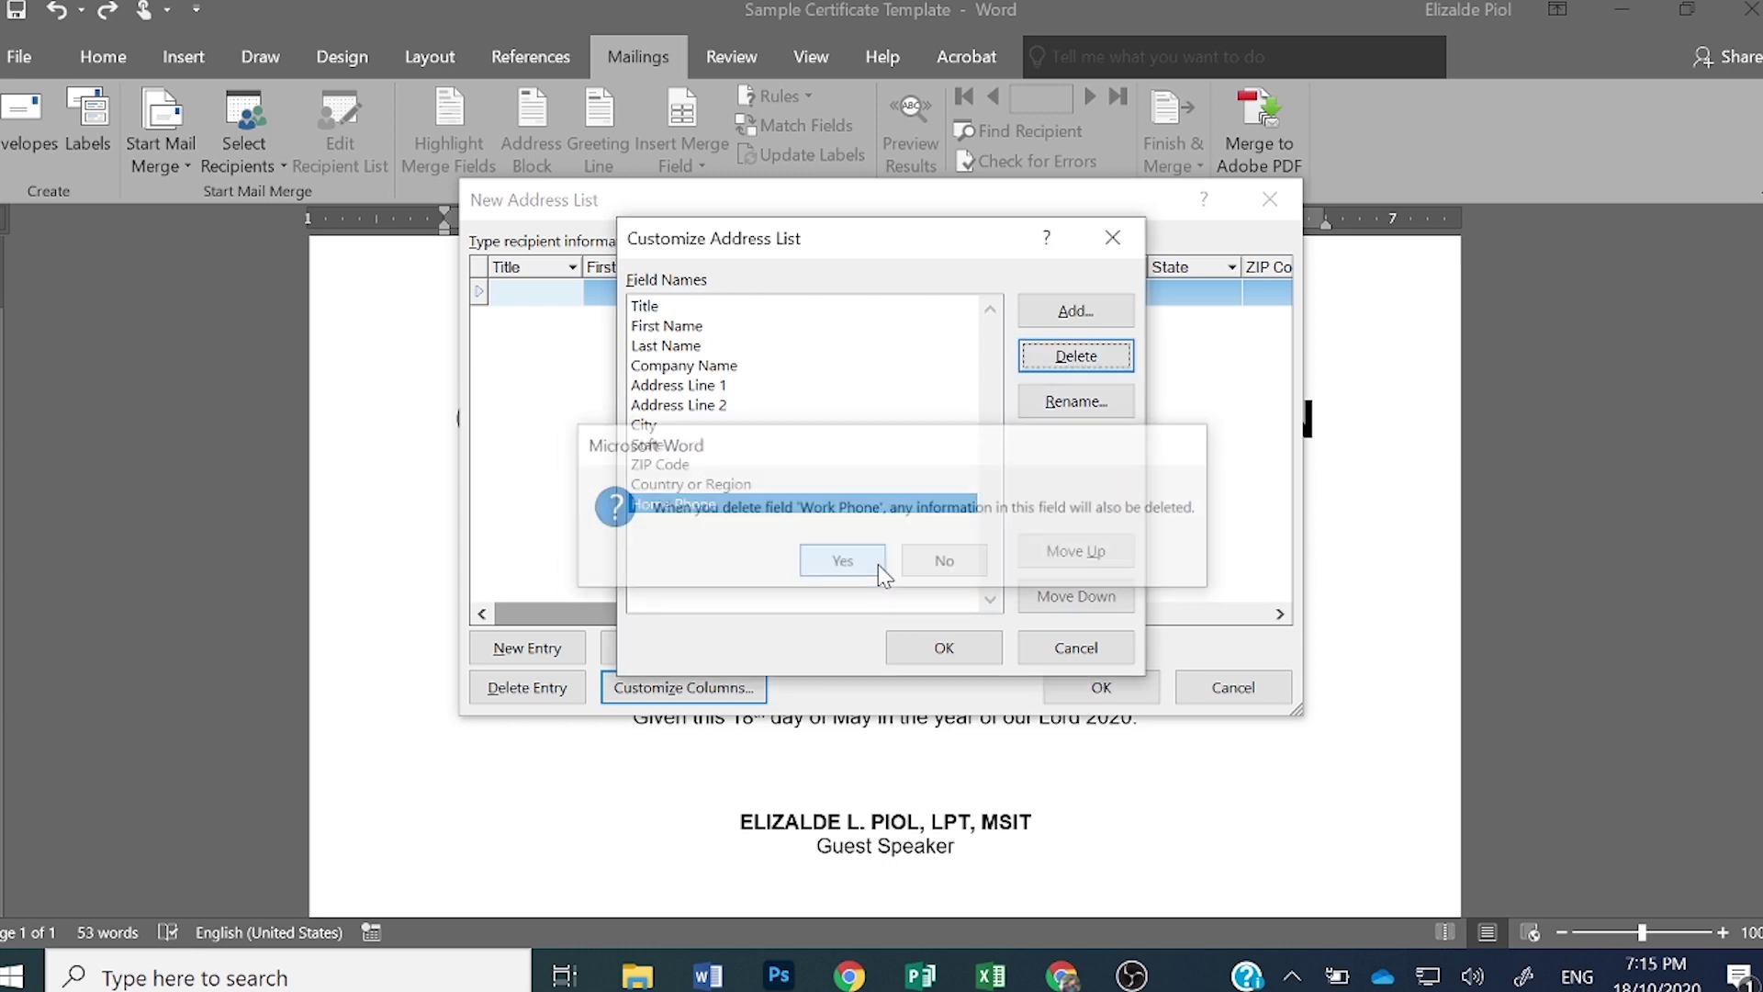
click(1070, 358)
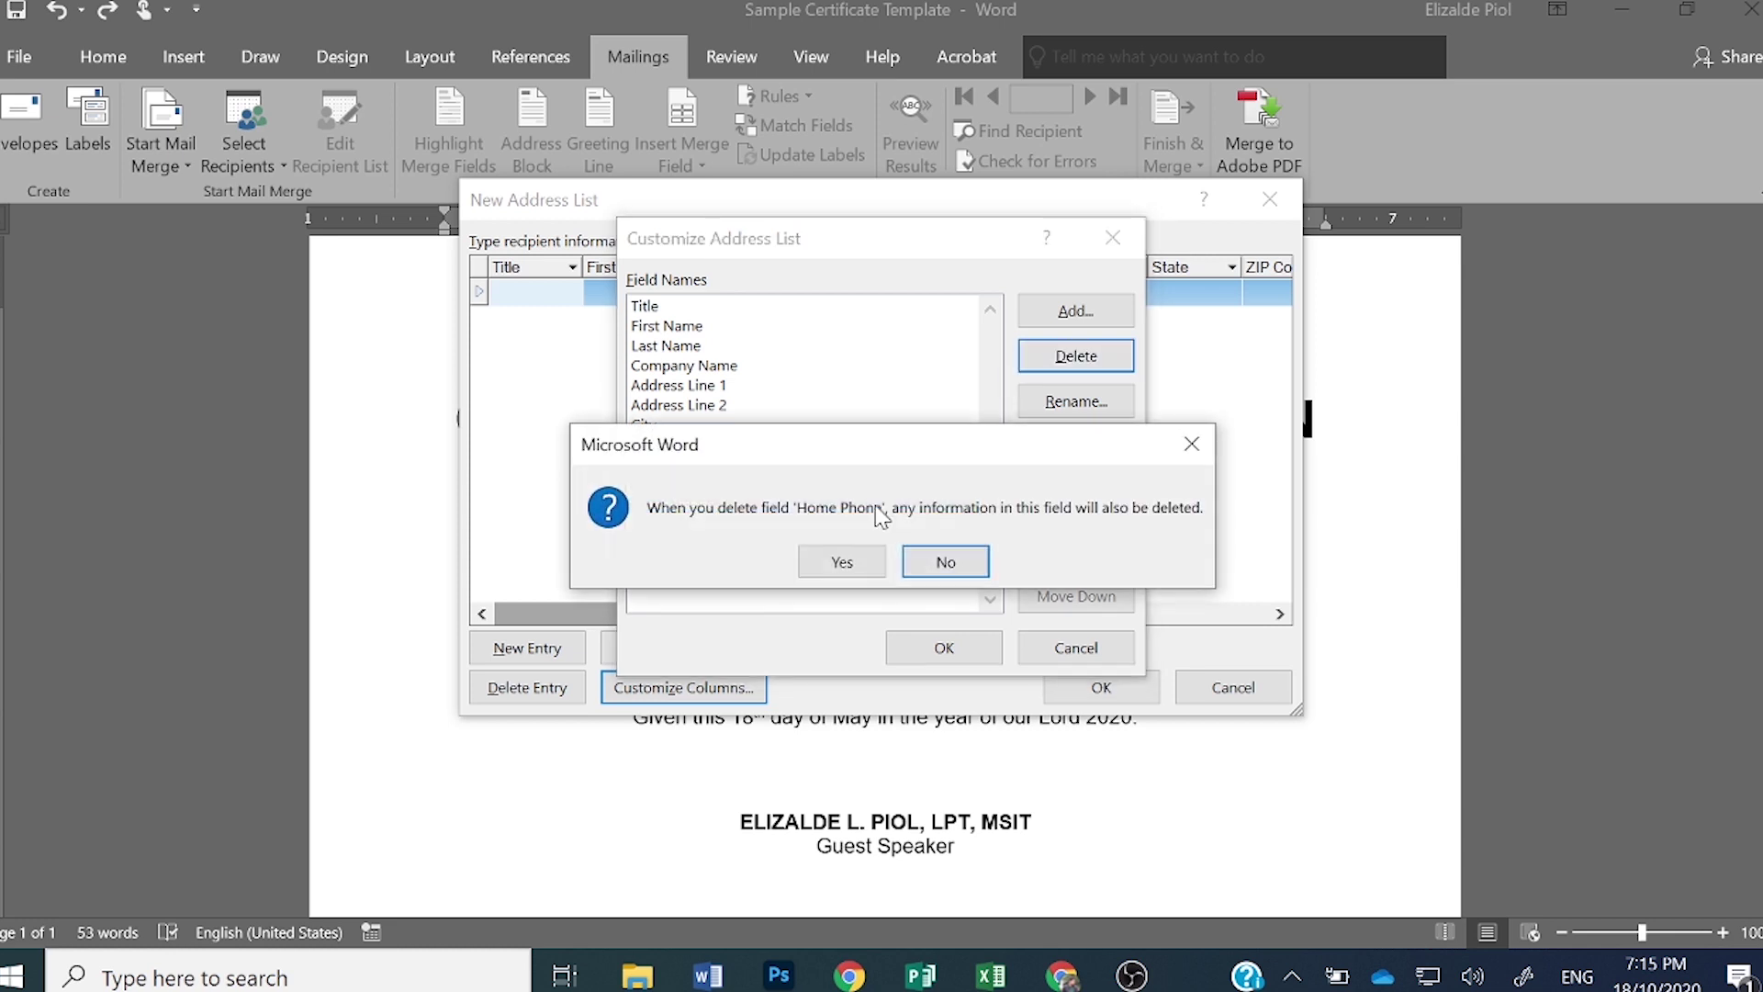
click(841, 562)
click(1102, 361)
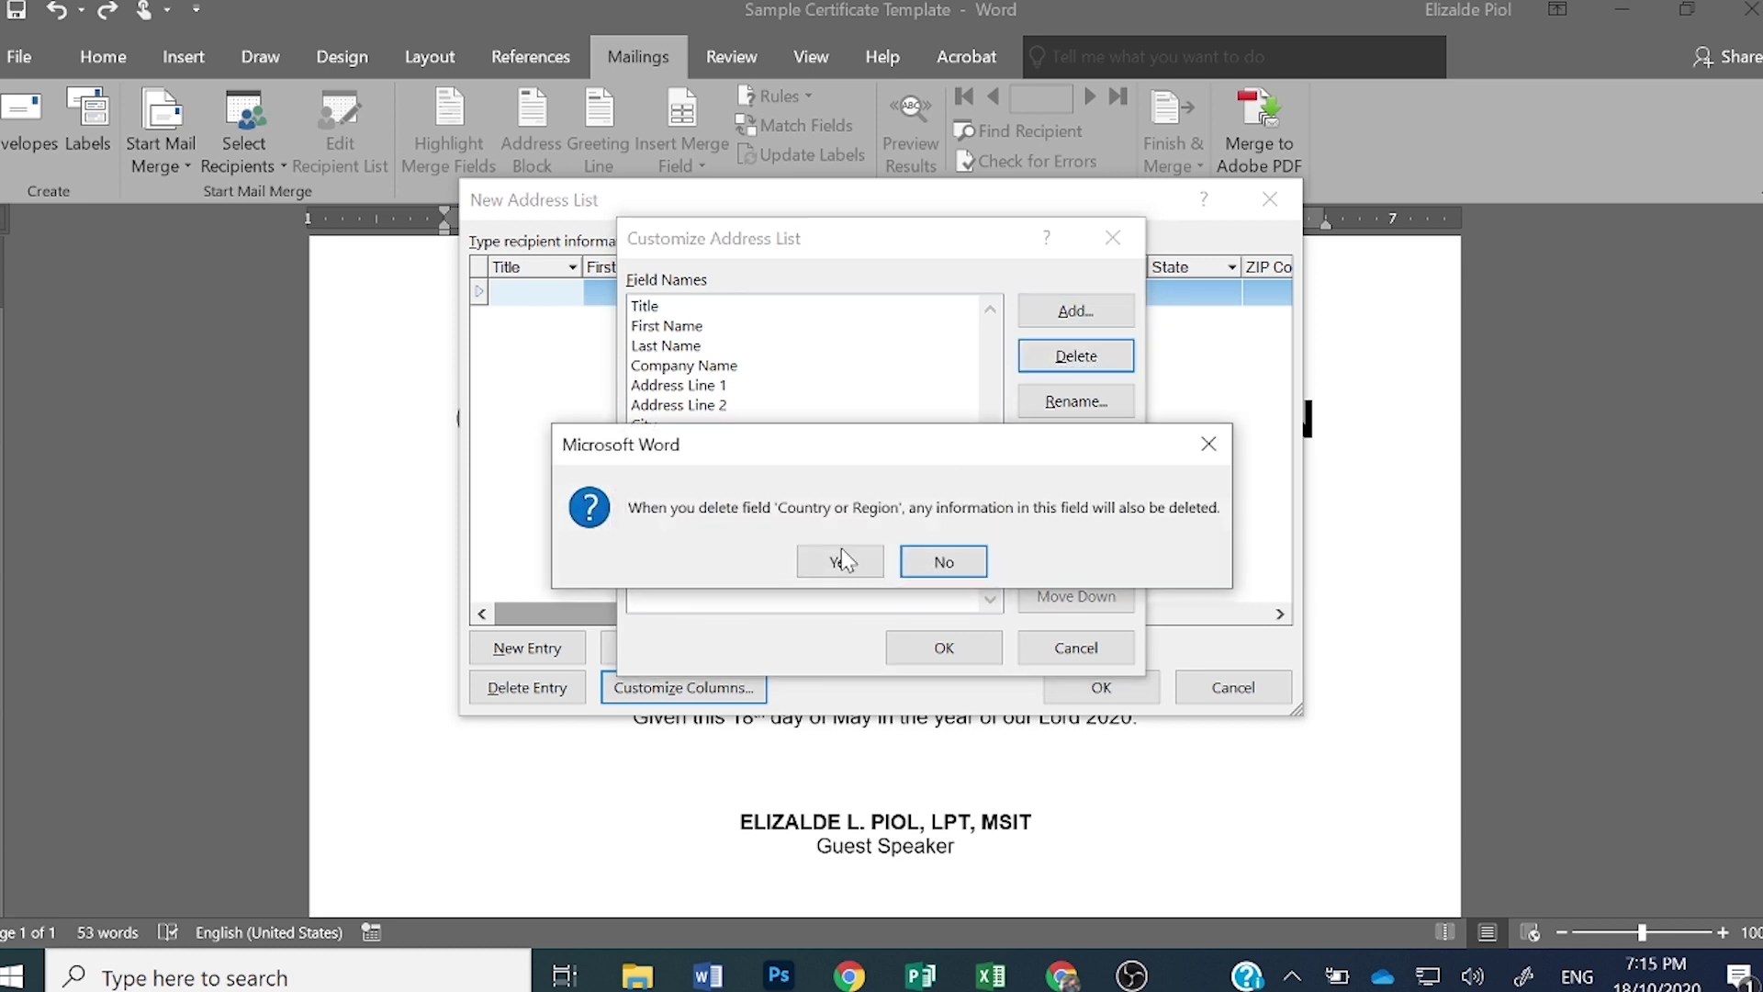
click(839, 562)
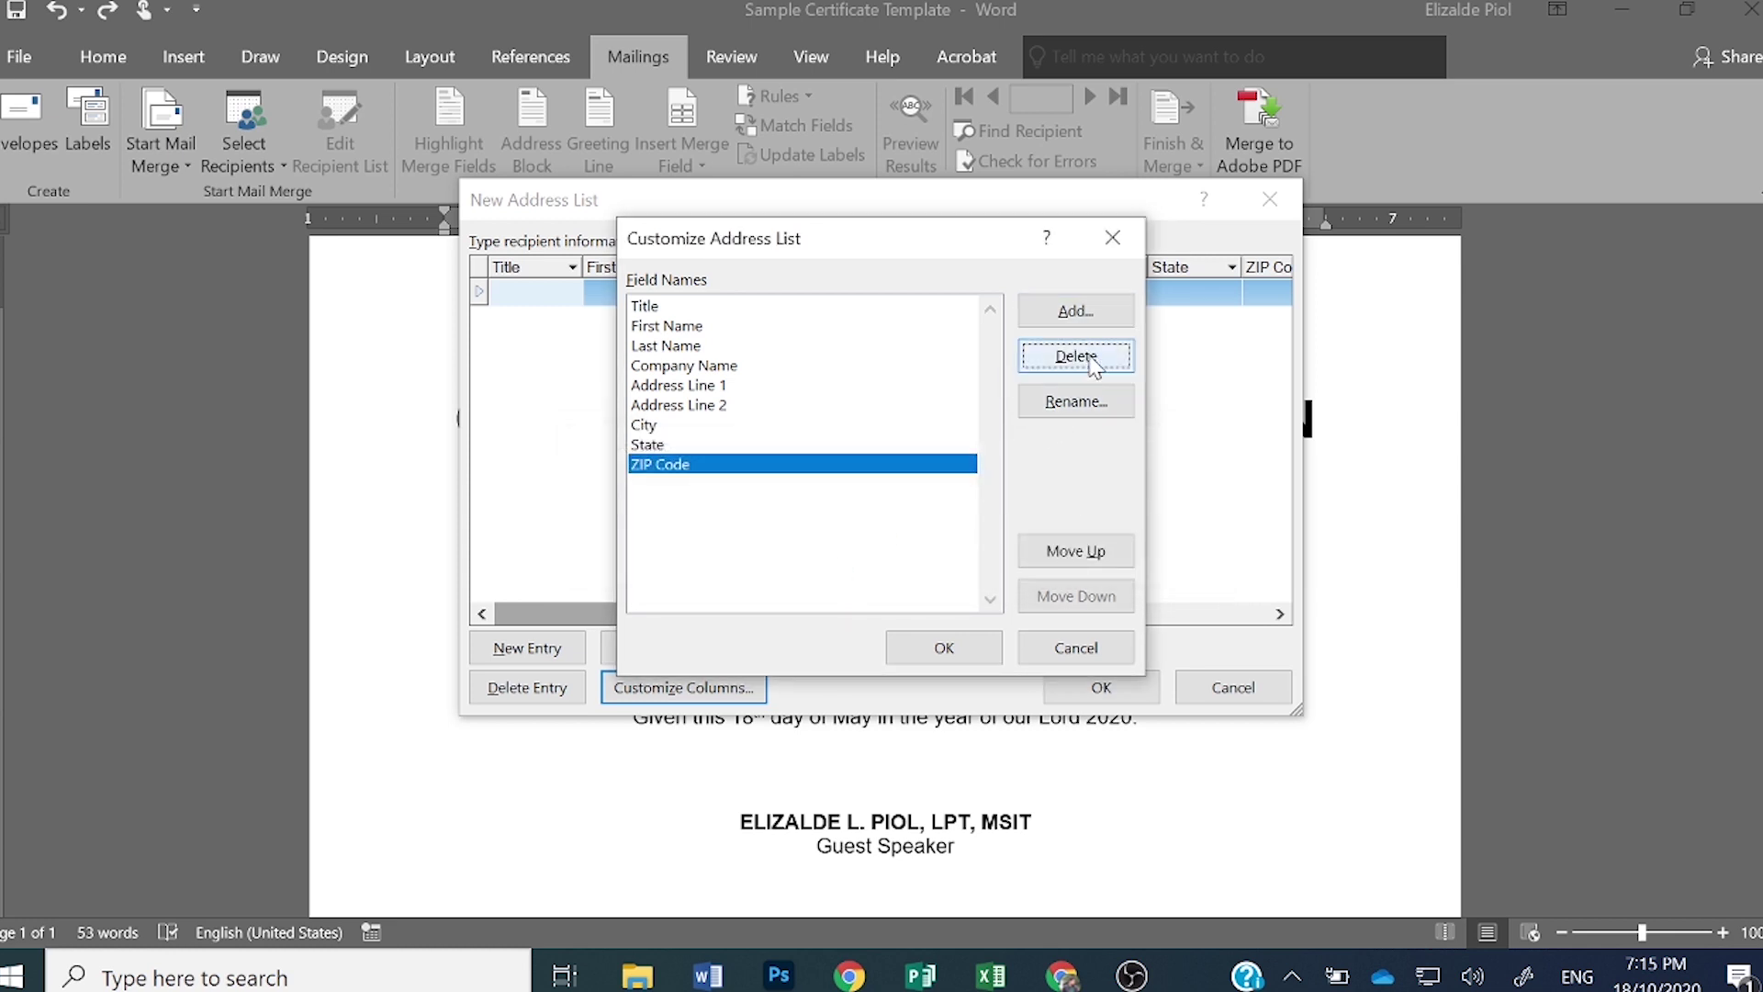
click(1074, 358)
click(838, 562)
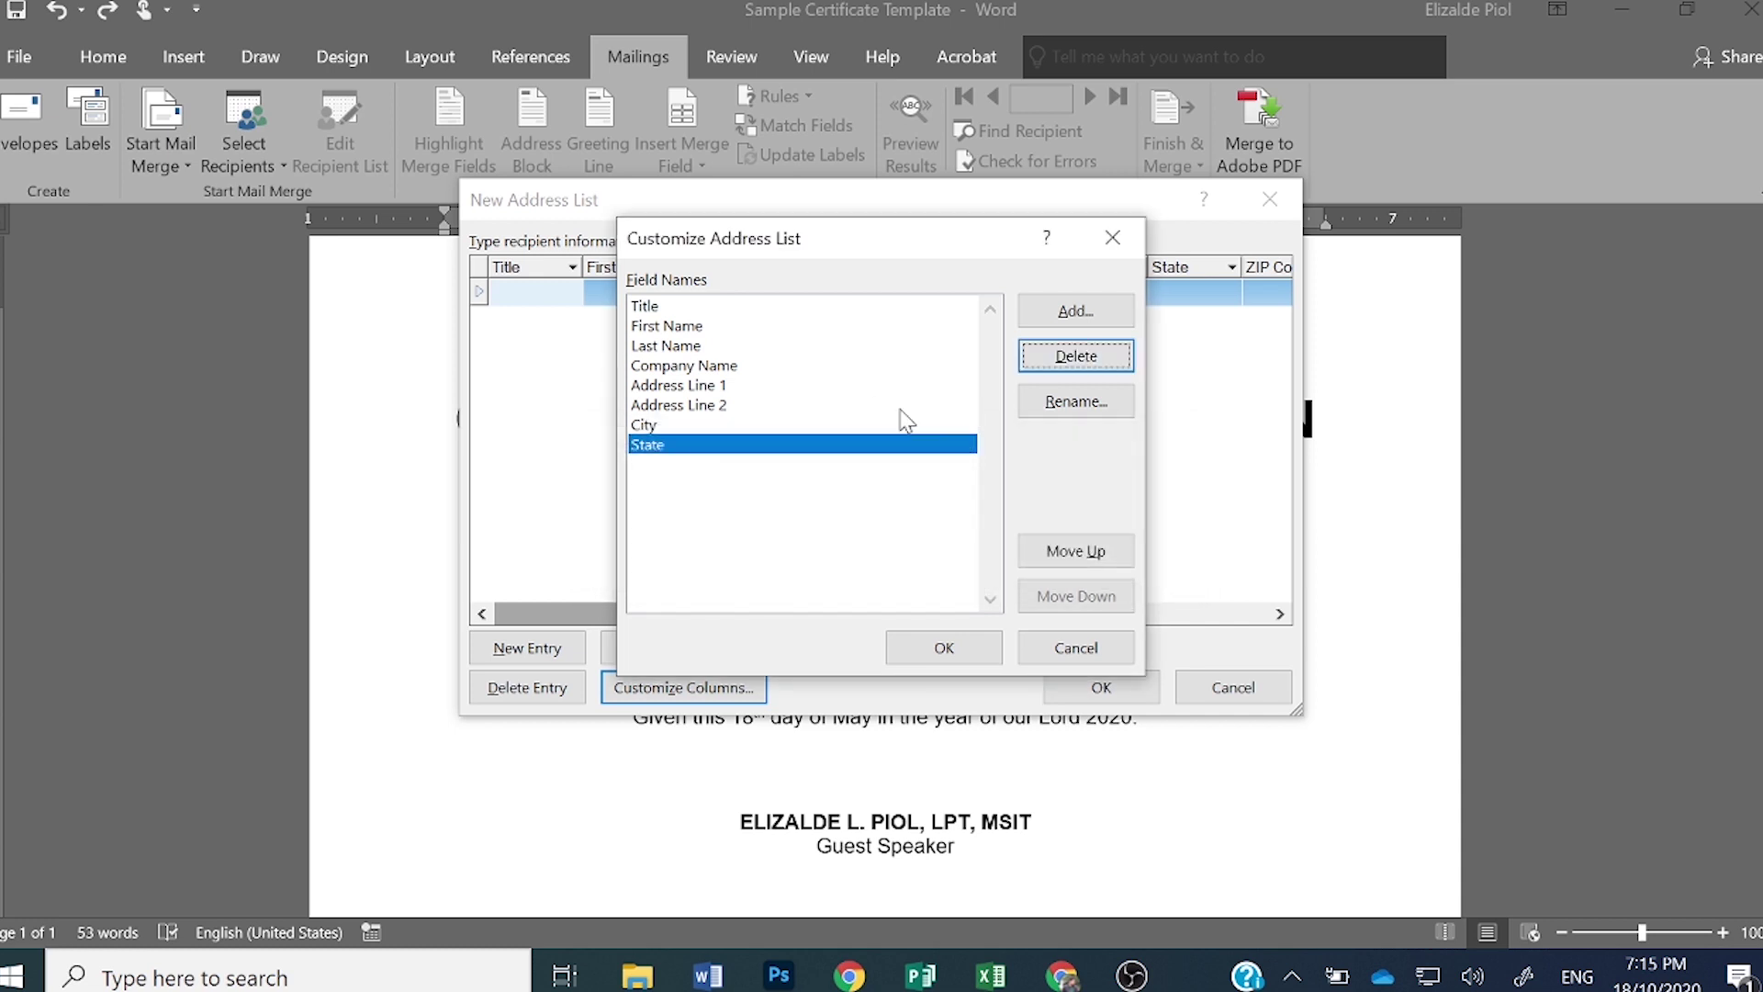
click(1077, 356)
click(837, 560)
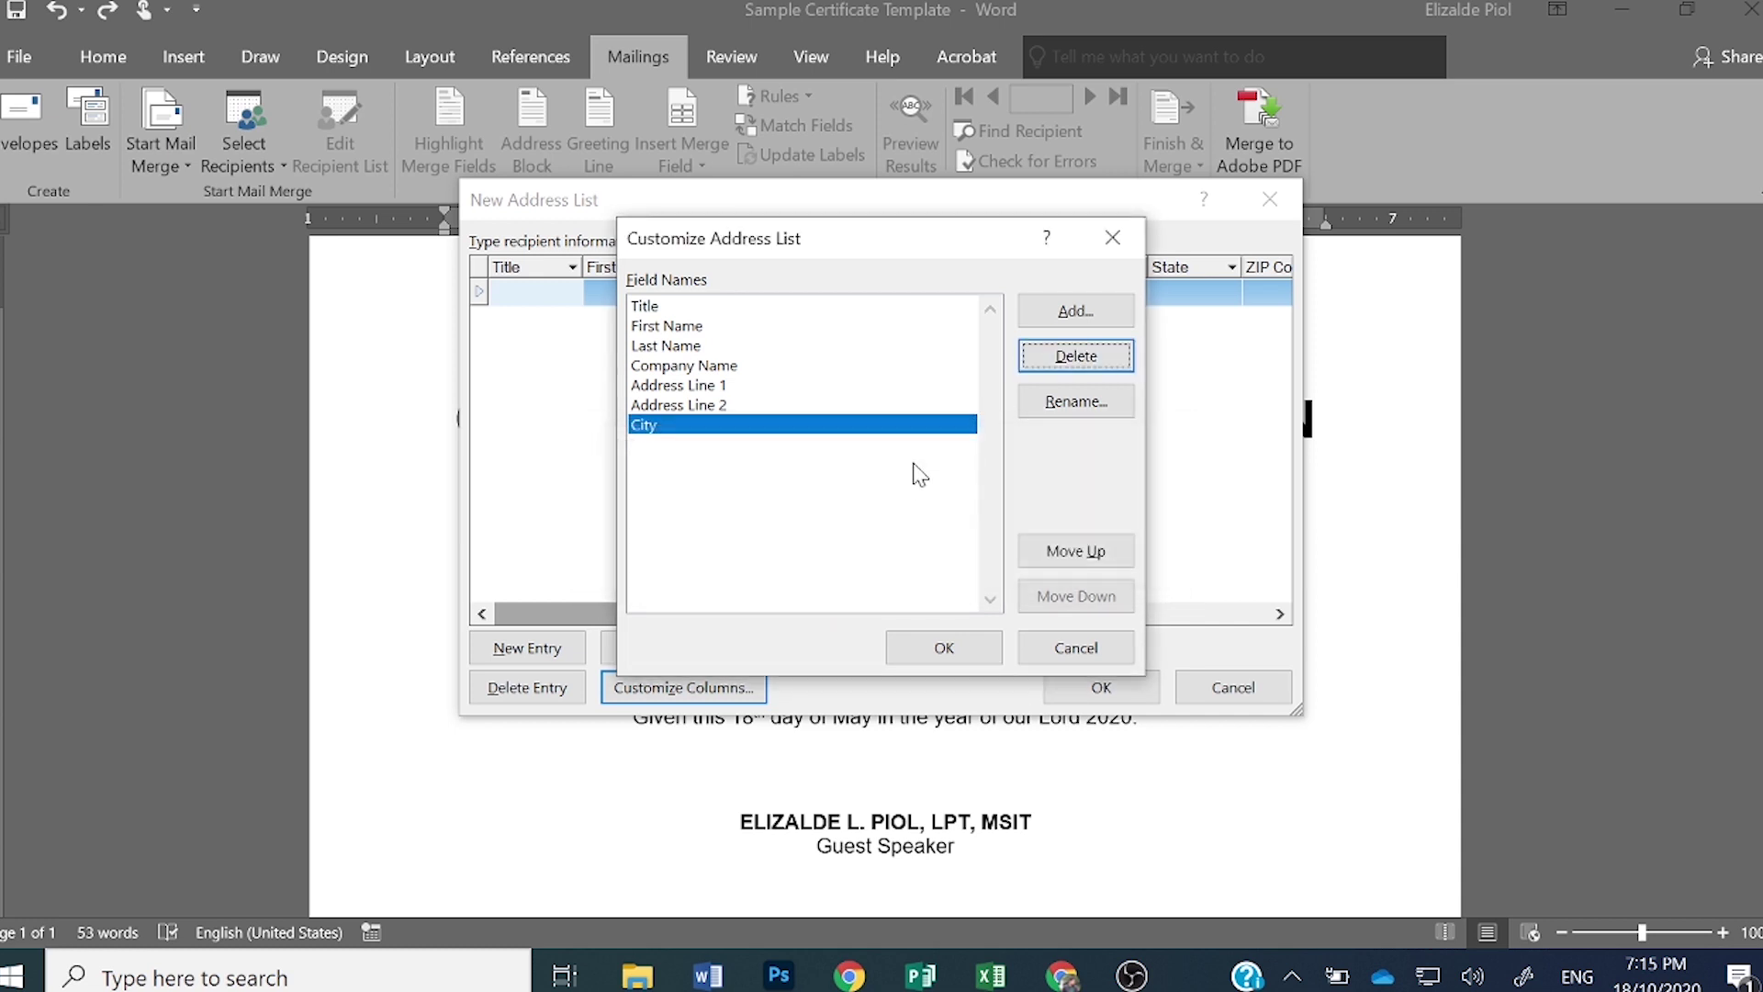
- Delete the City, Address Line 2, Address Line 1 and Company Name fields, keeping Title, First Name, Last Name
click(1076, 357)
click(838, 562)
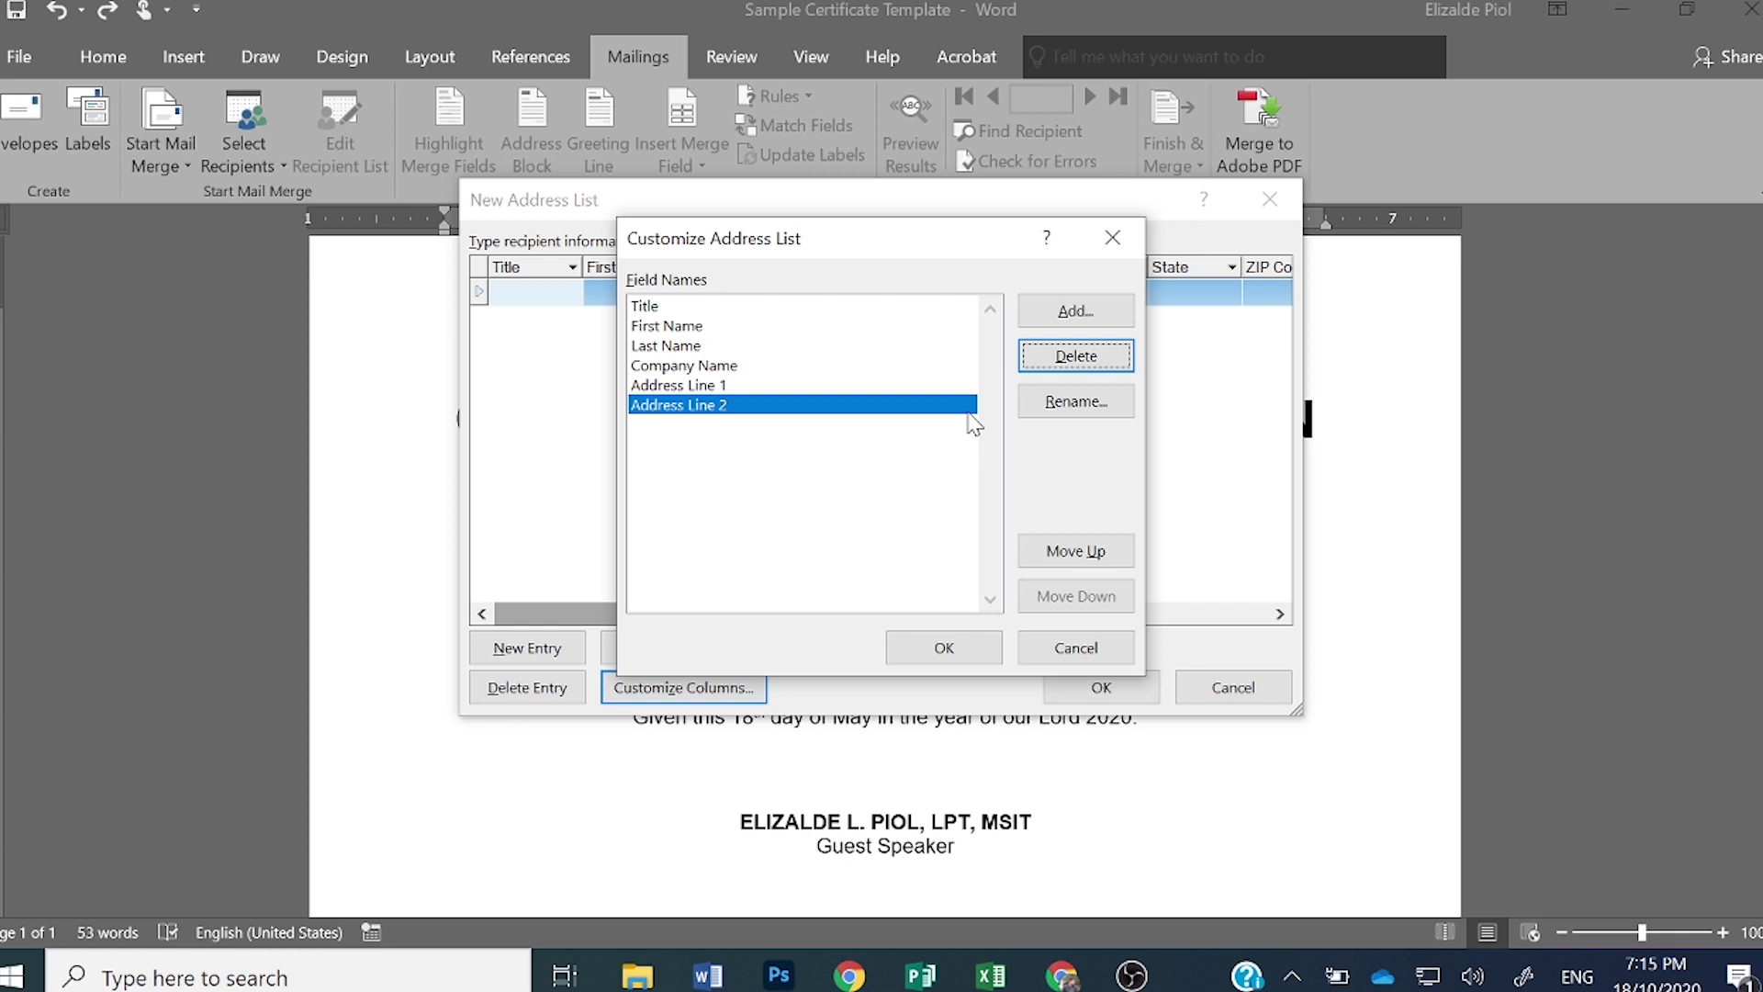
click(1076, 356)
click(837, 560)
click(1056, 364)
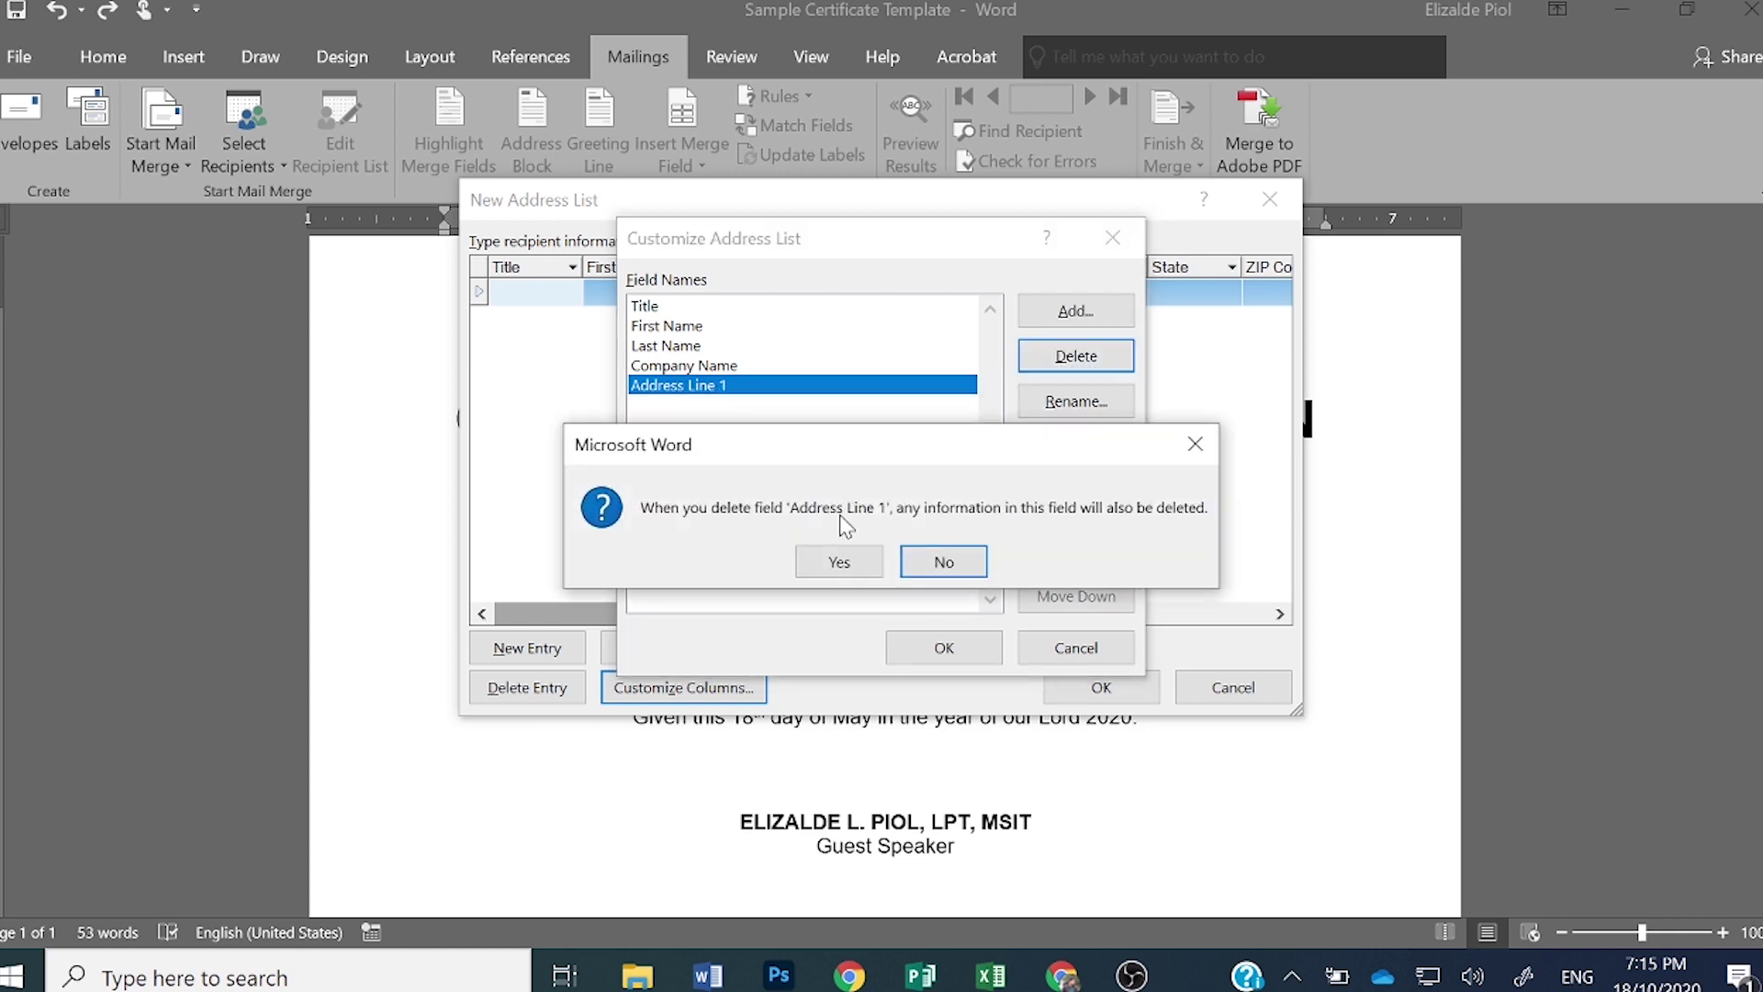
click(857, 565)
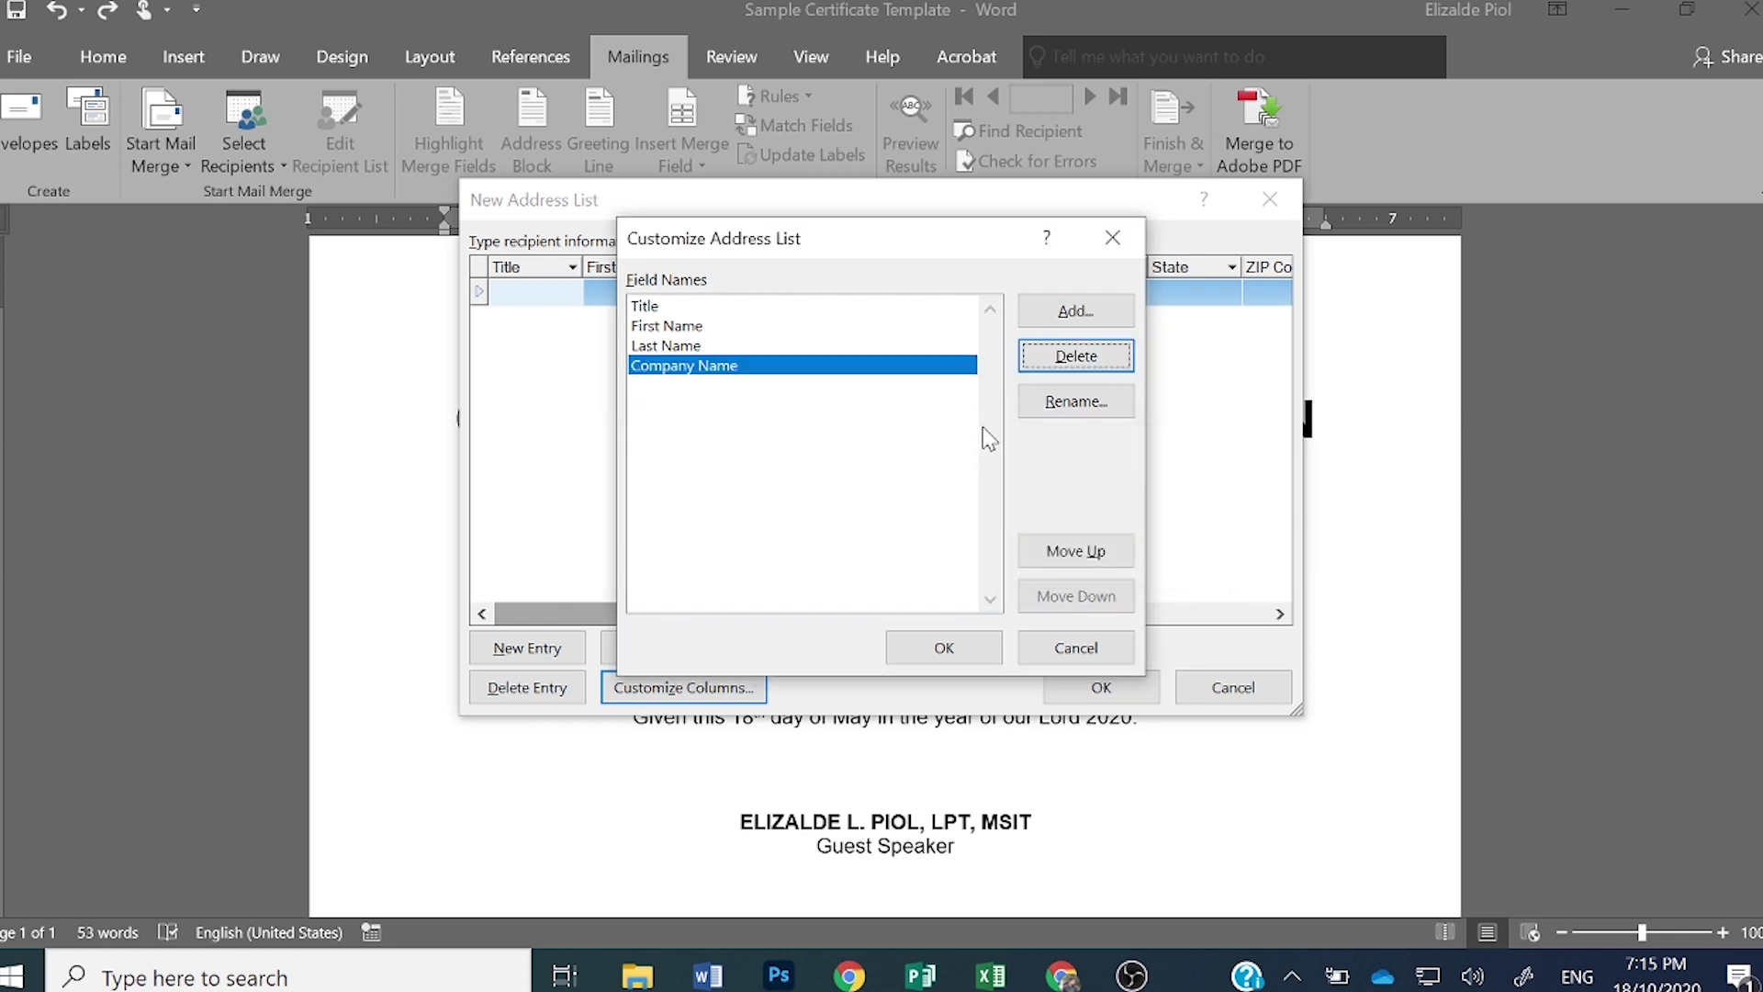
click(1089, 356)
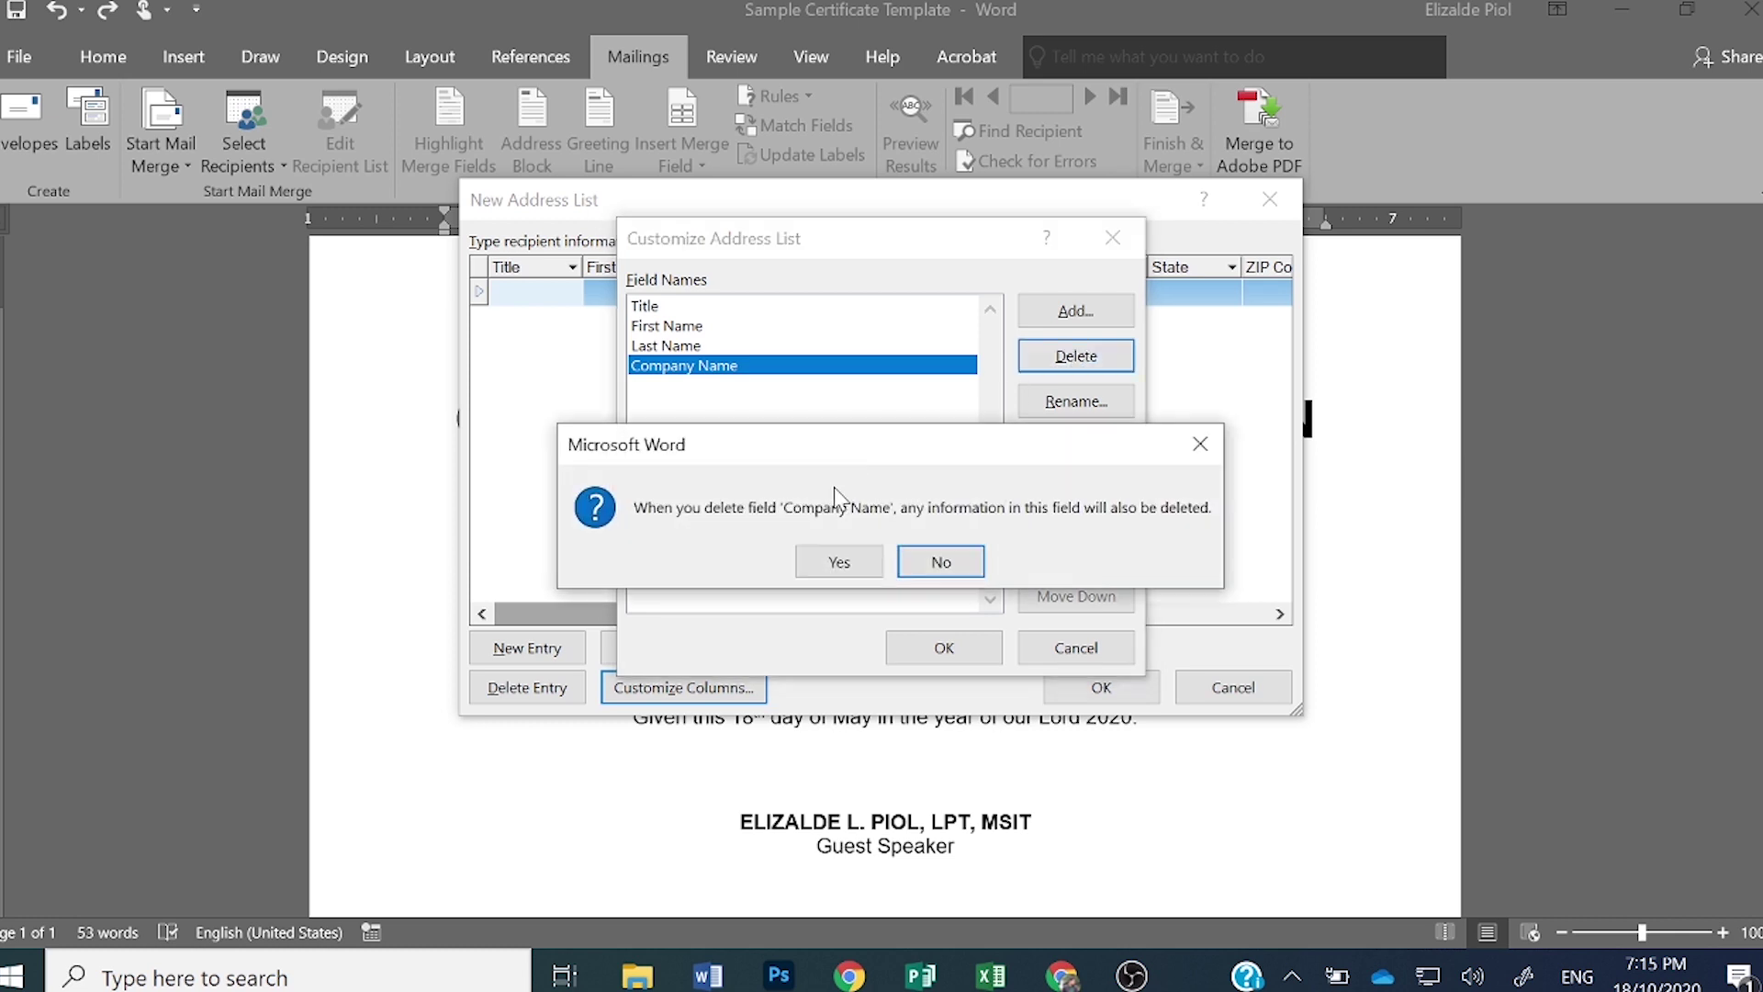
click(829, 563)
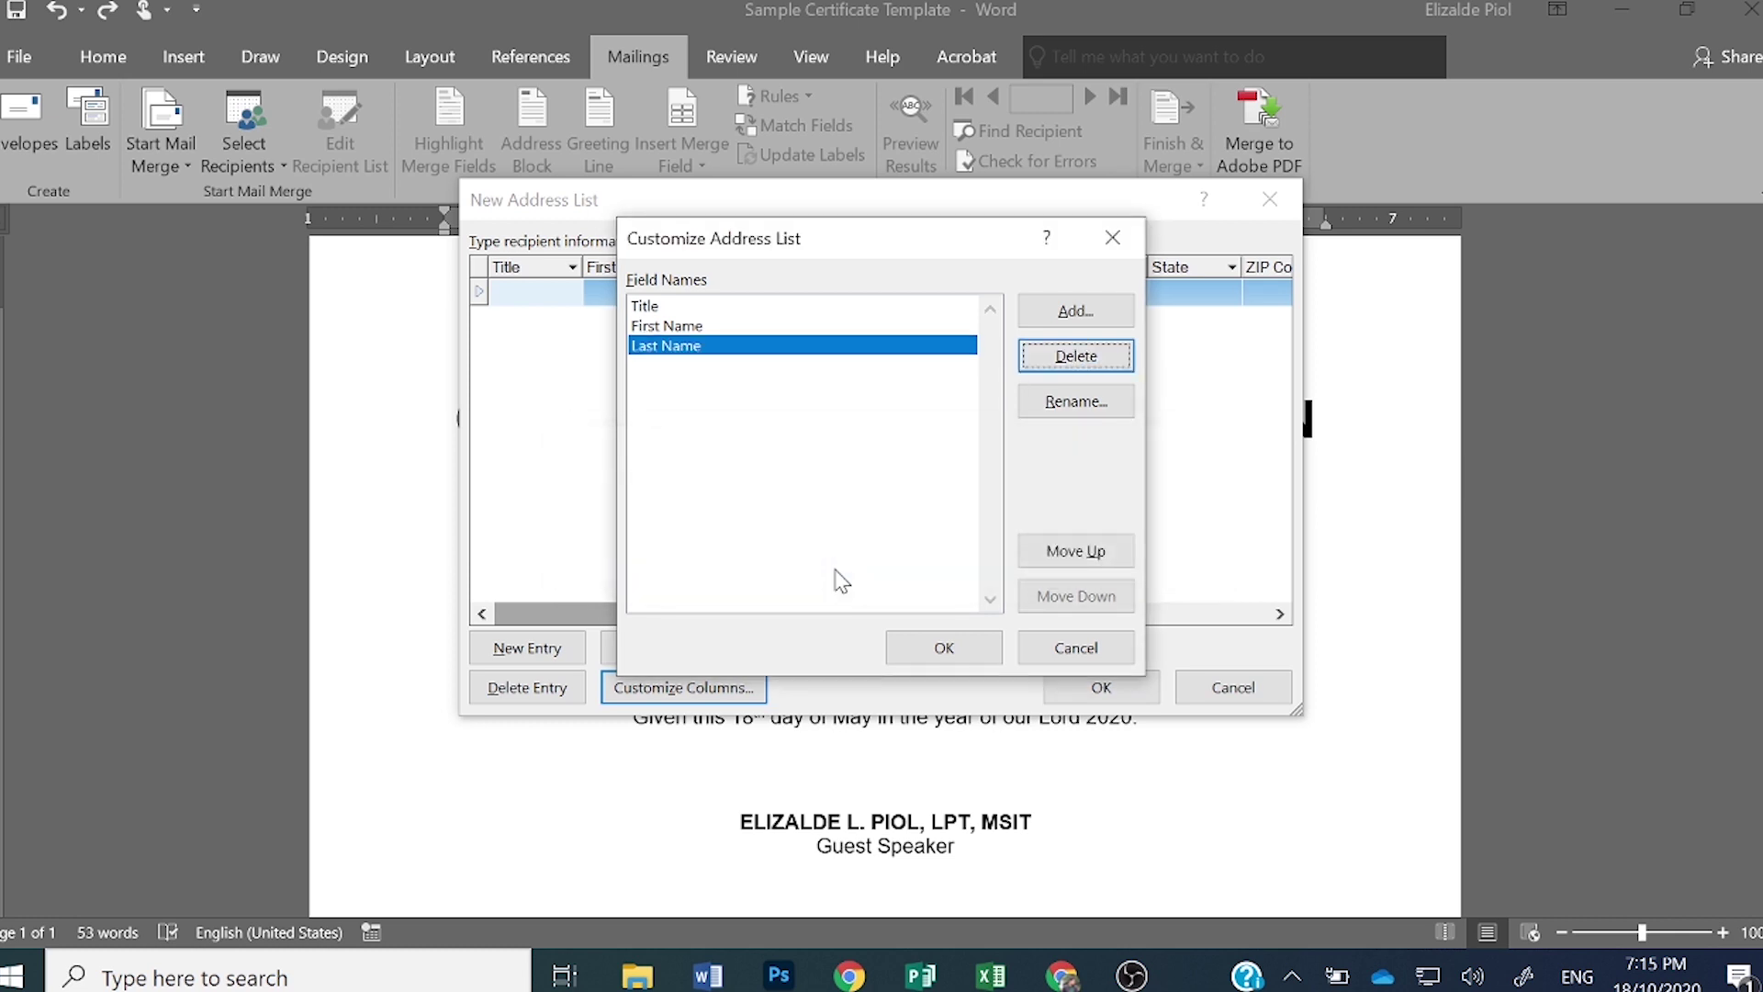
click(796, 311)
click(796, 326)
click(798, 346)
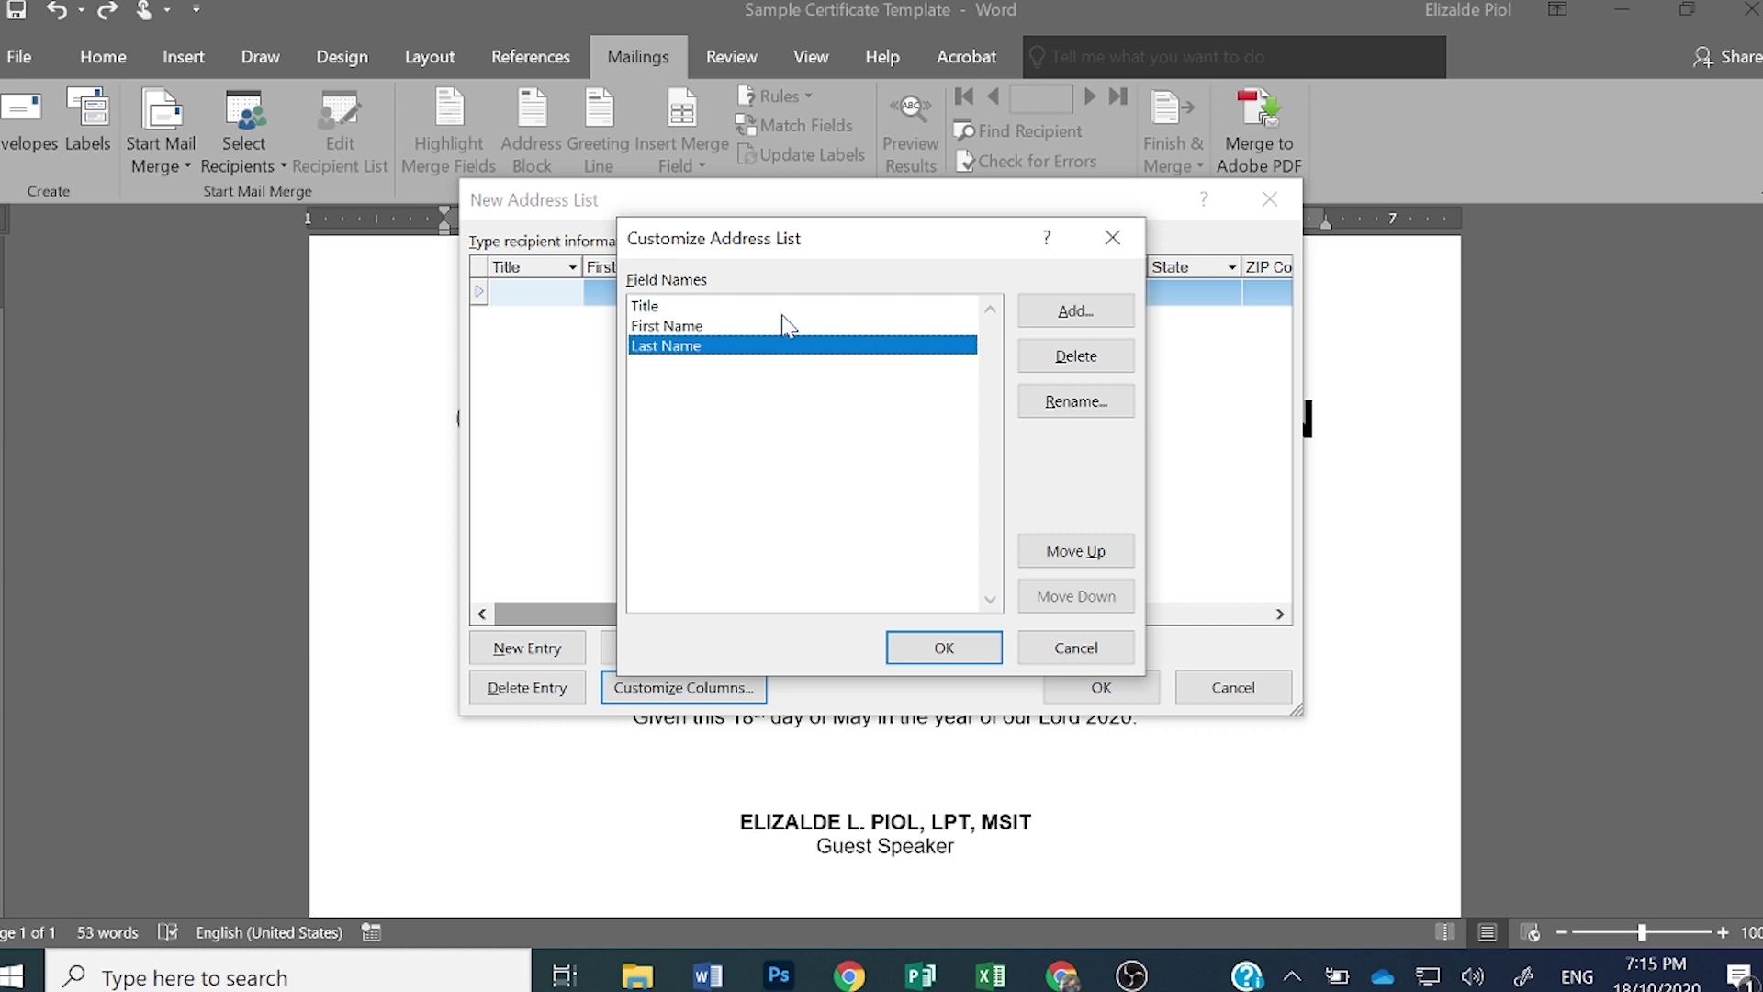
- Rename the Title field to his/her
click(782, 310)
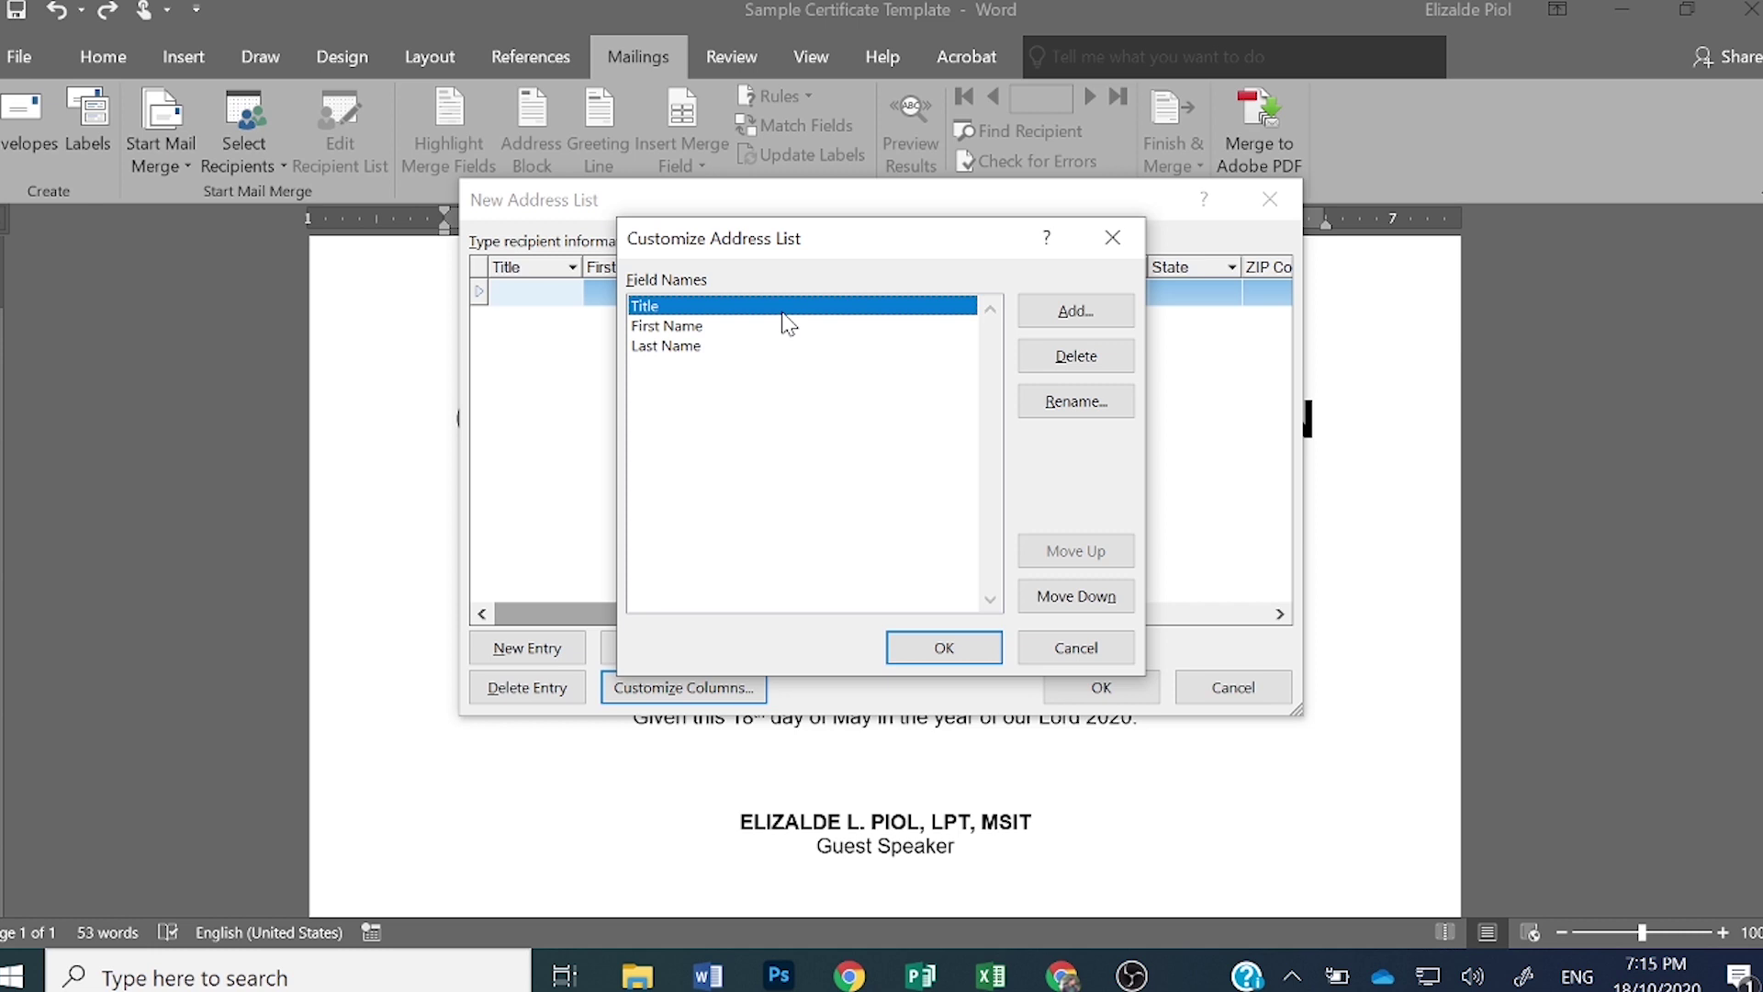
click(790, 328)
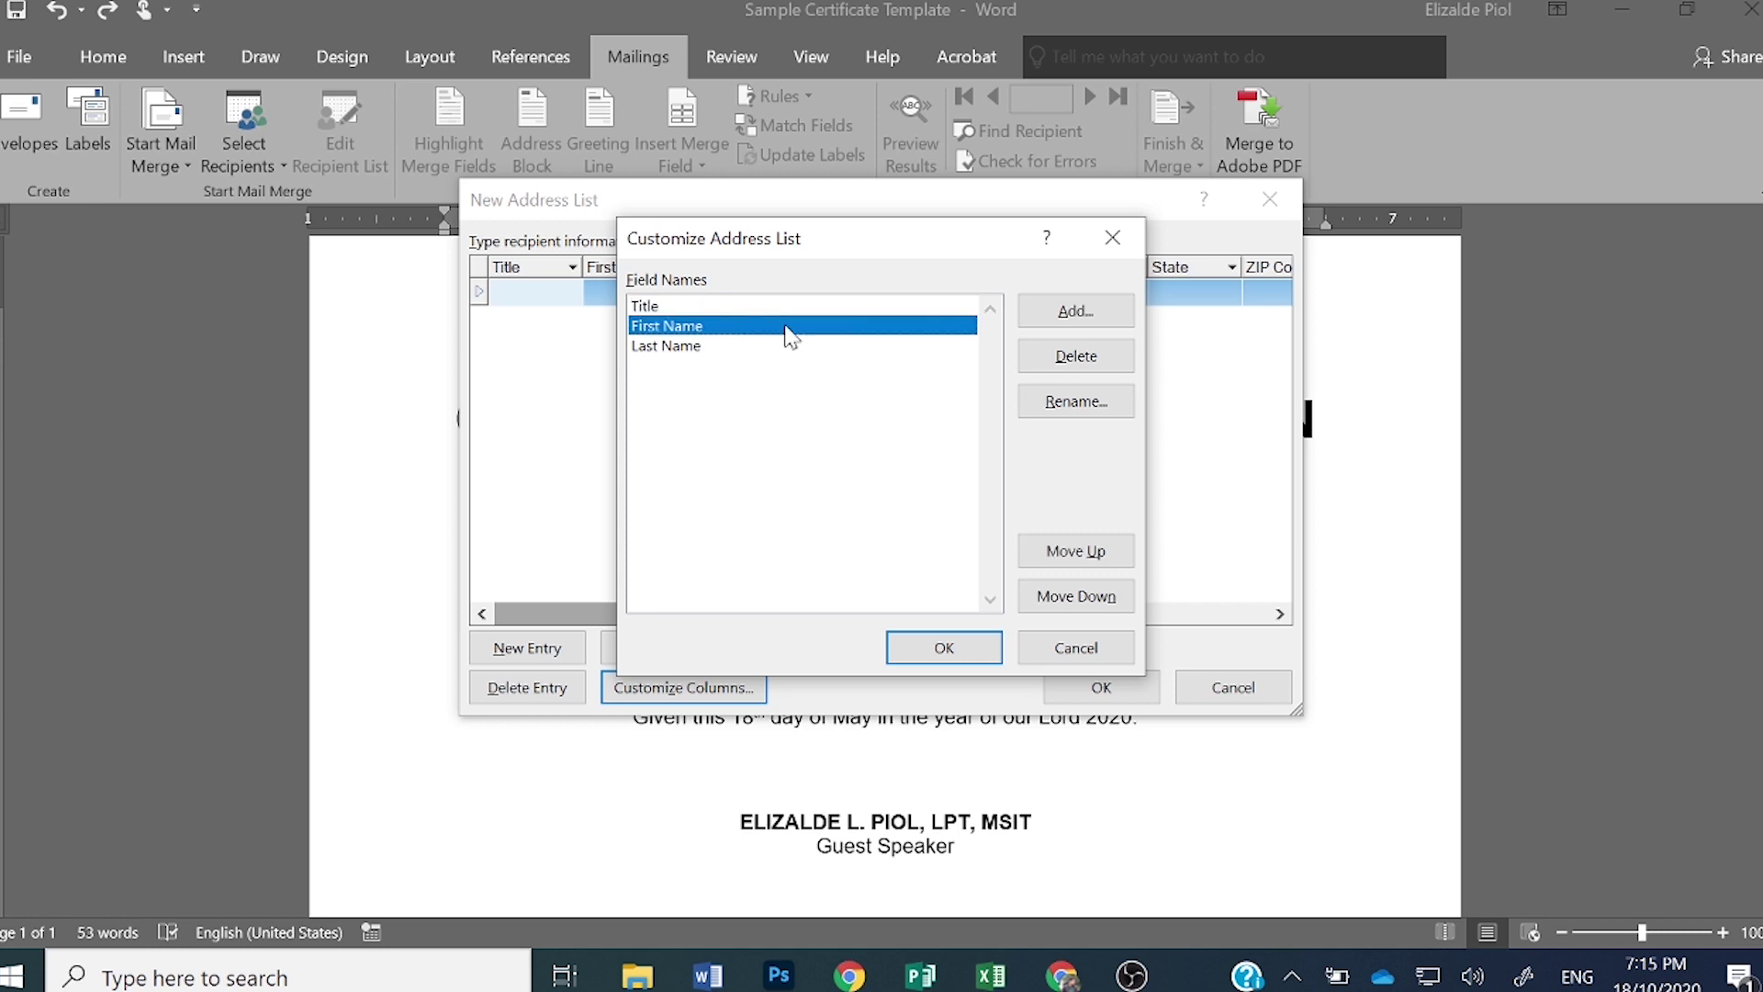
click(793, 345)
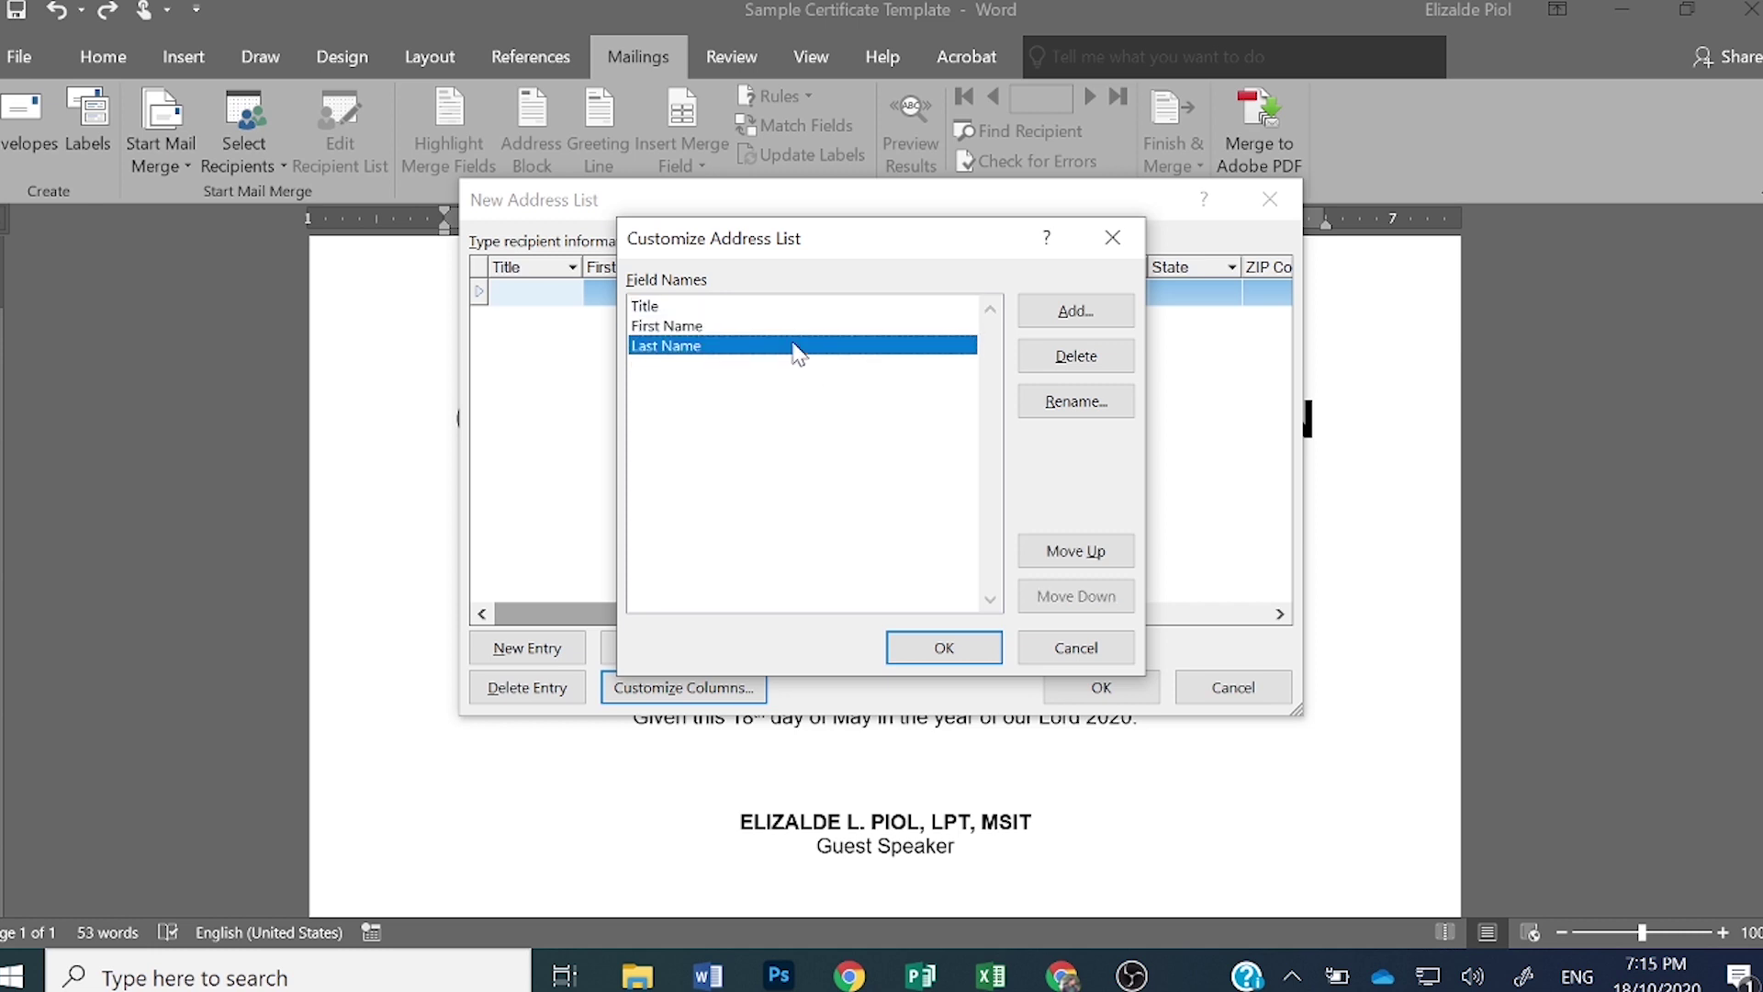
click(786, 307)
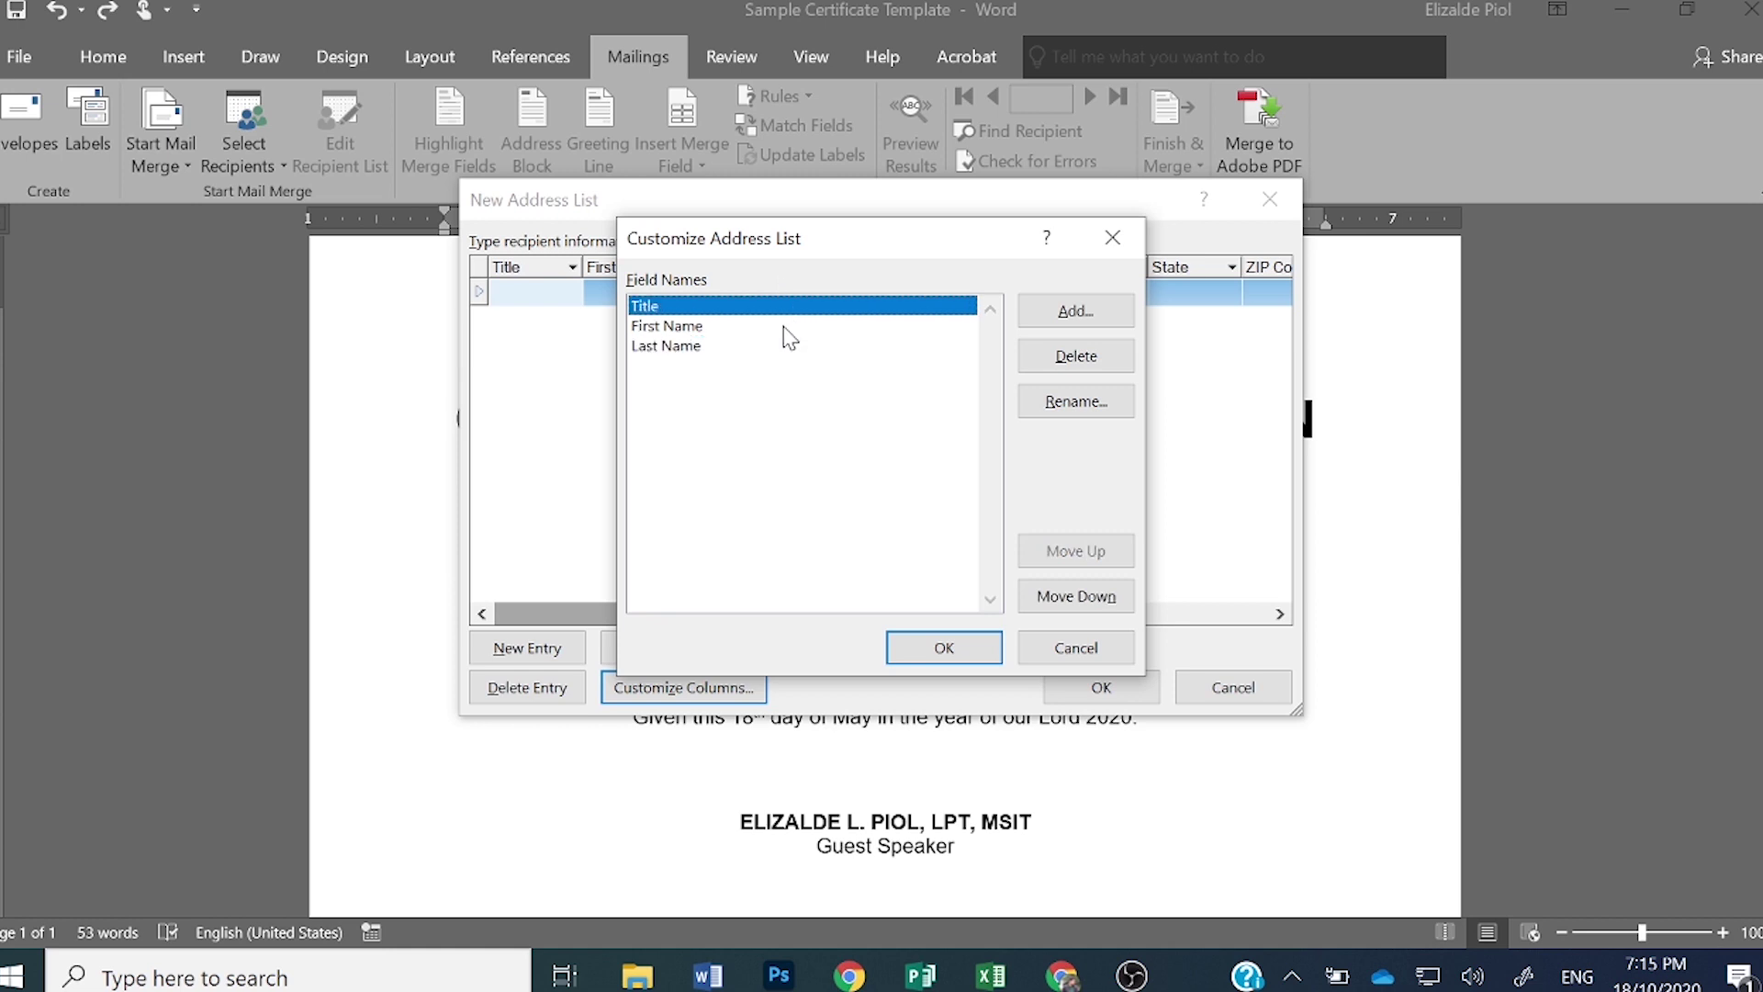
click(789, 336)
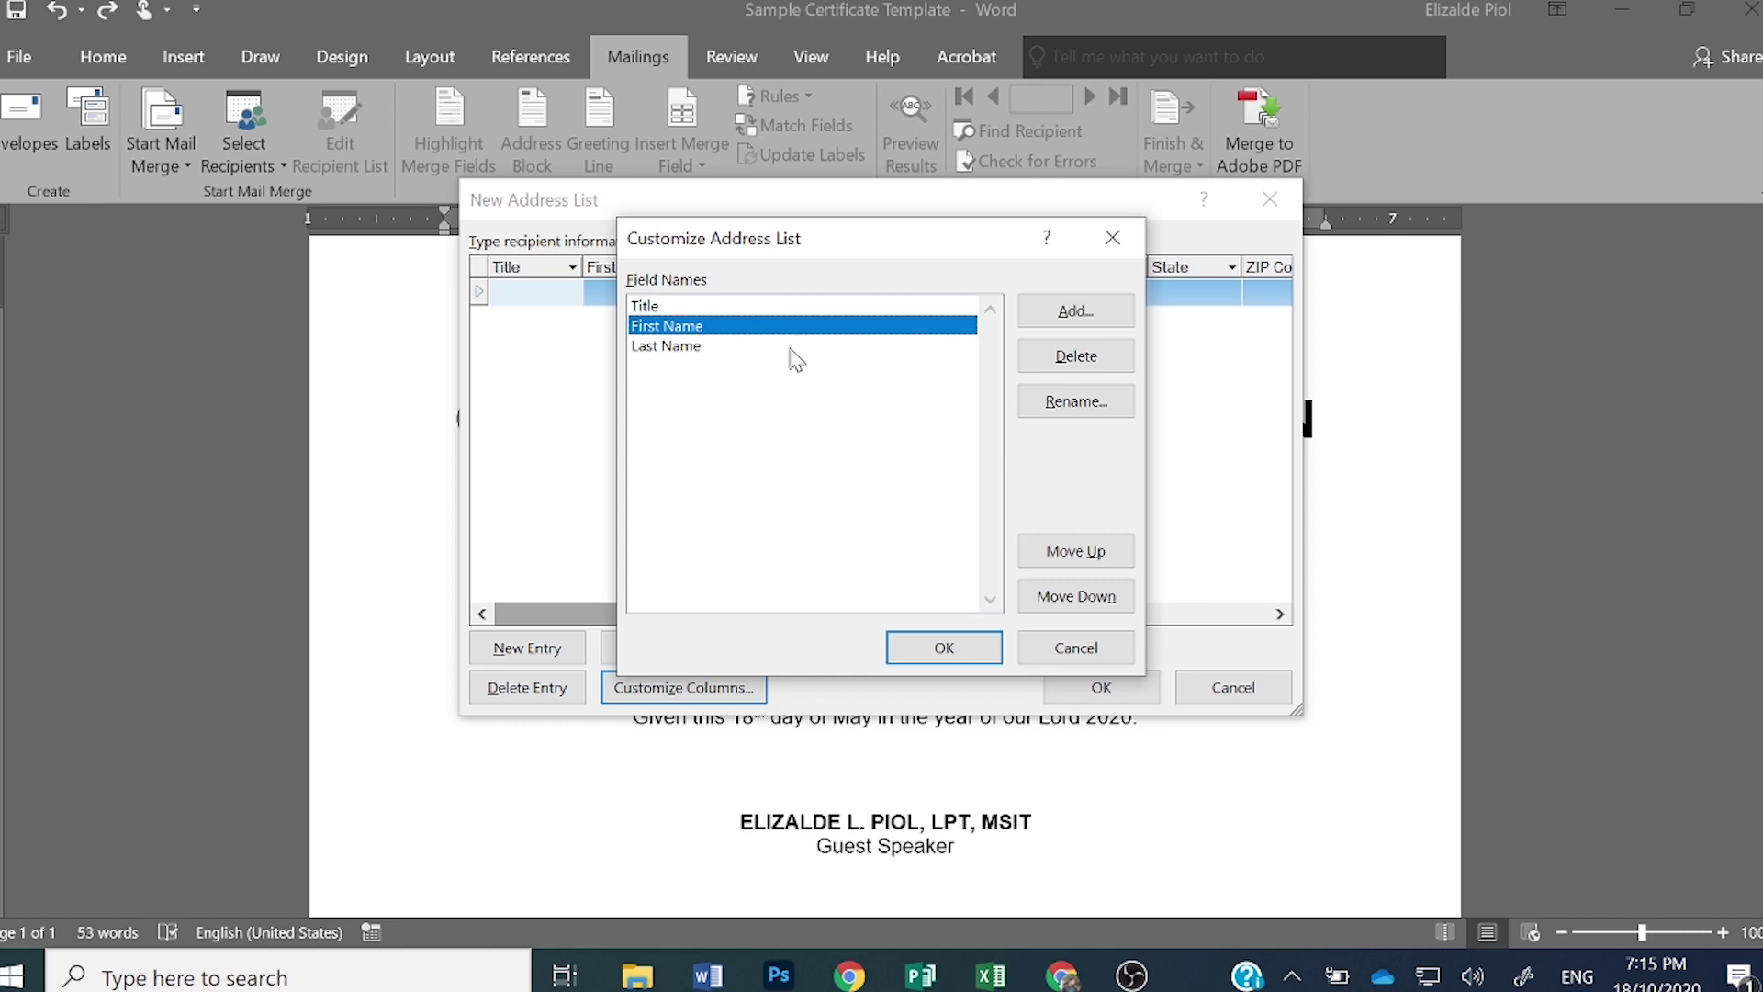
click(796, 350)
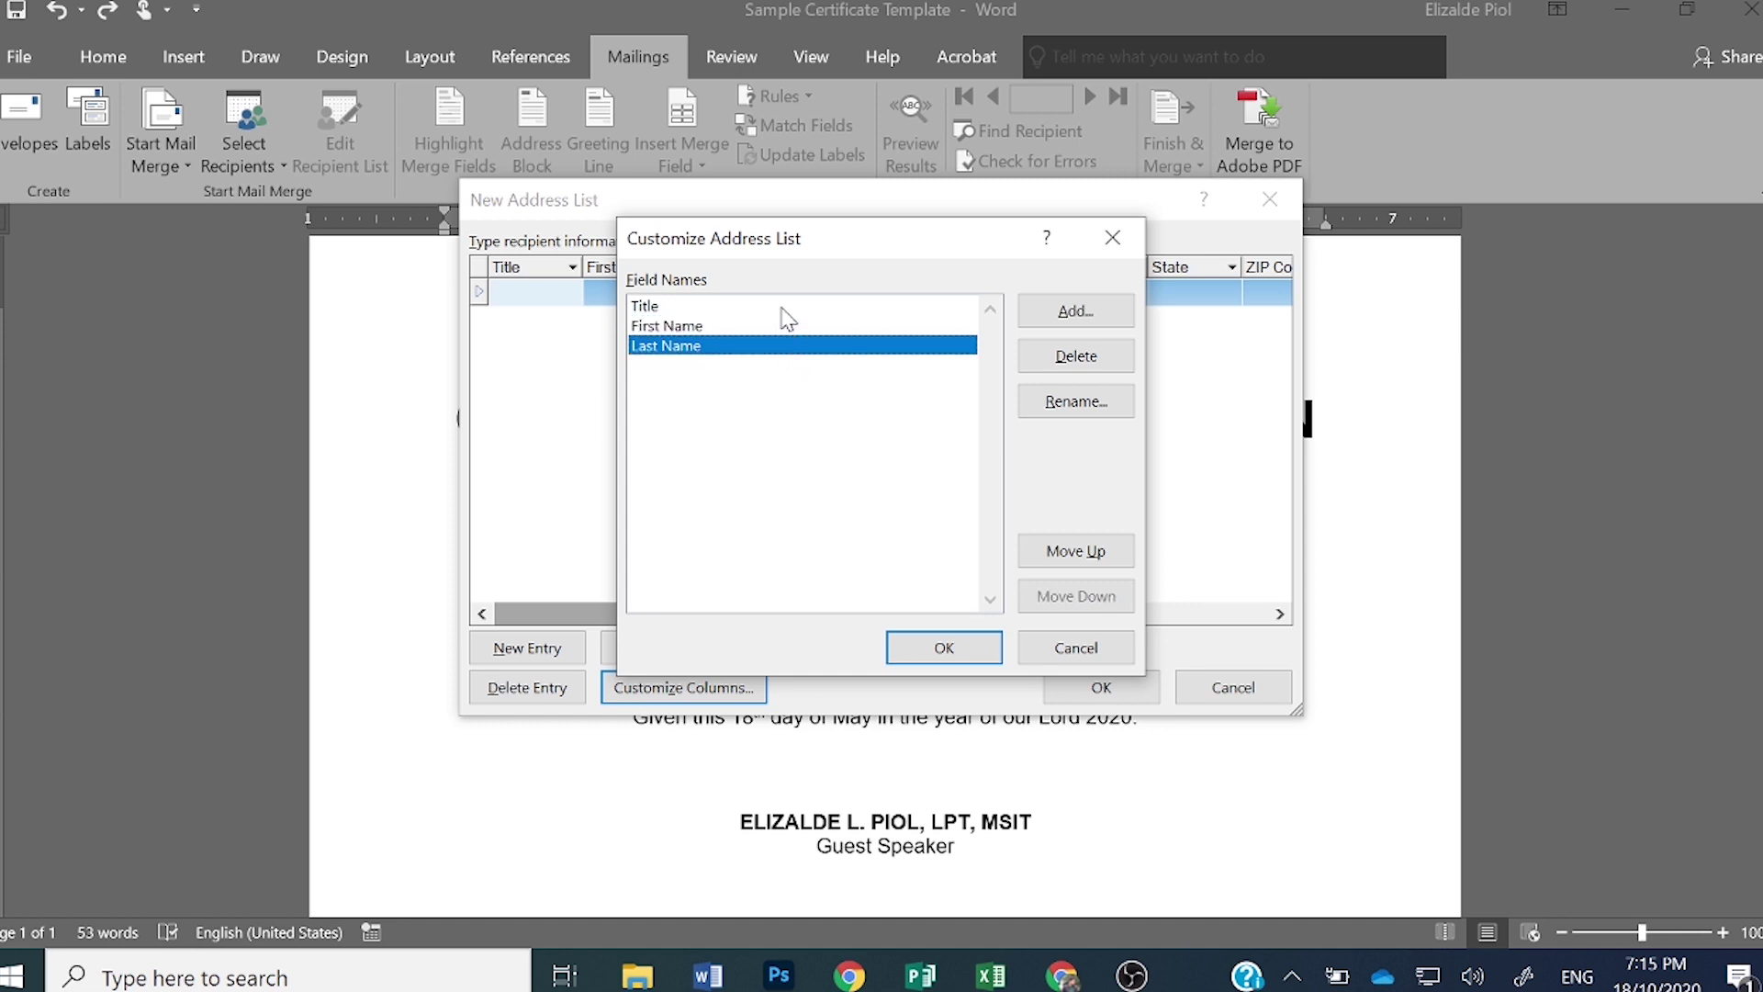
click(784, 309)
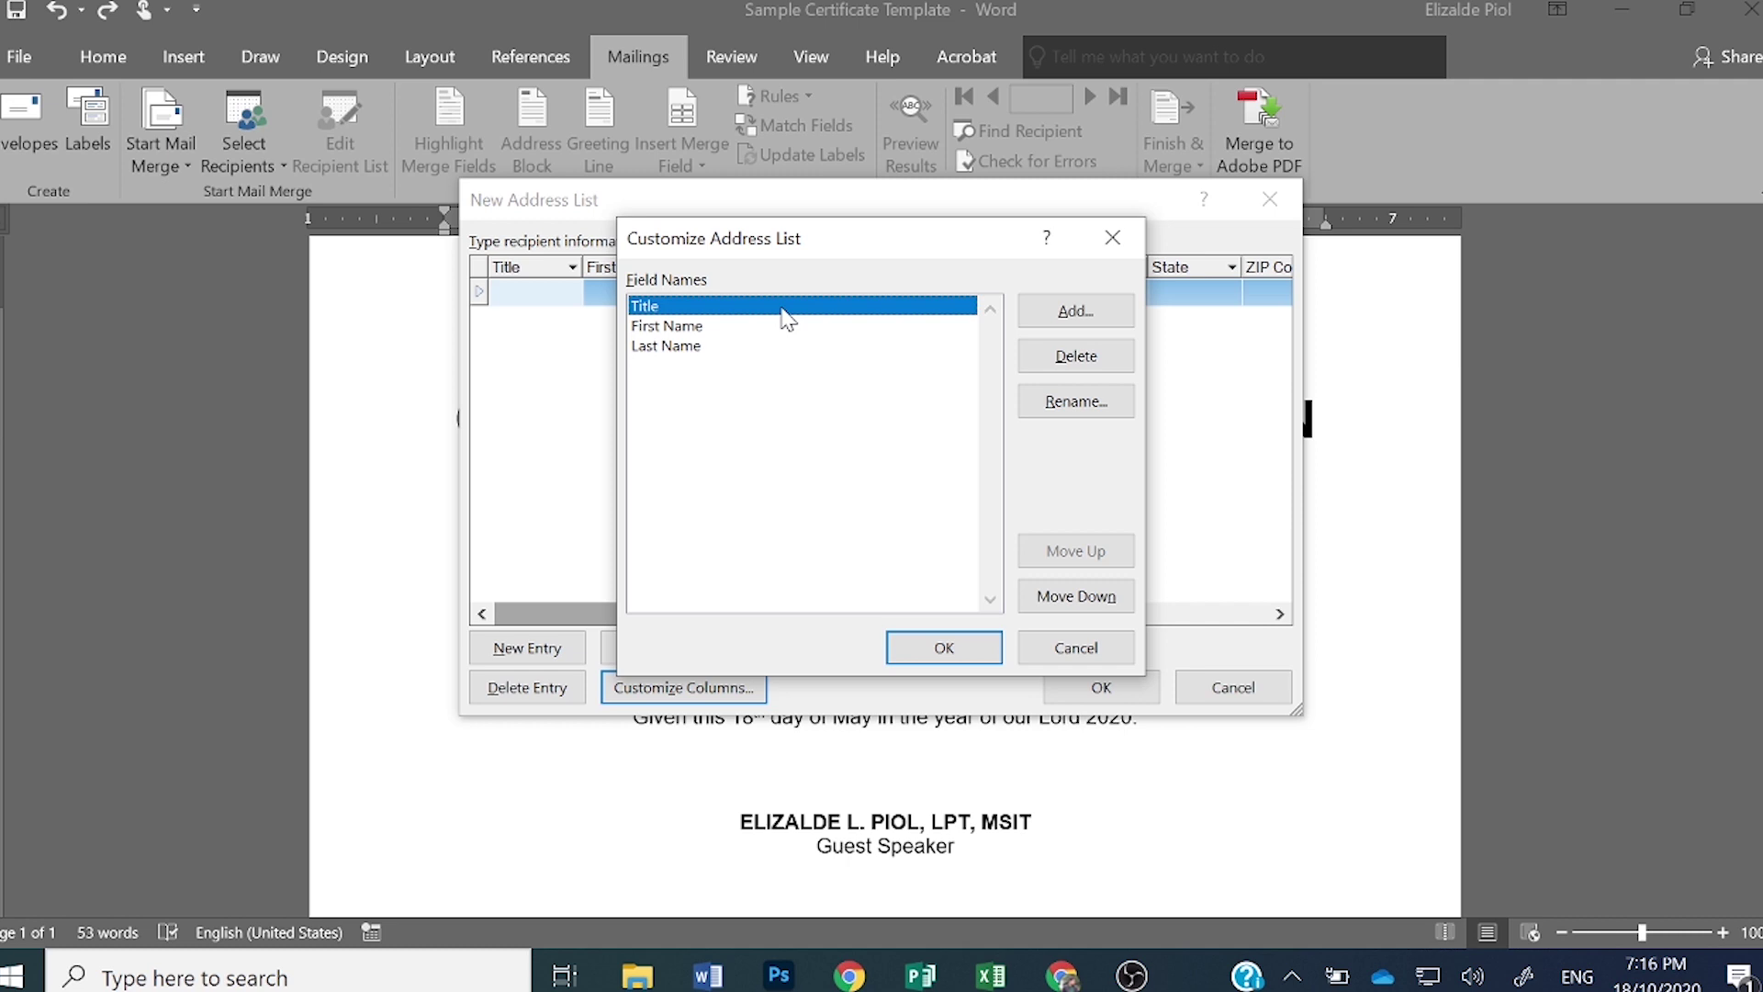
click(1075, 402)
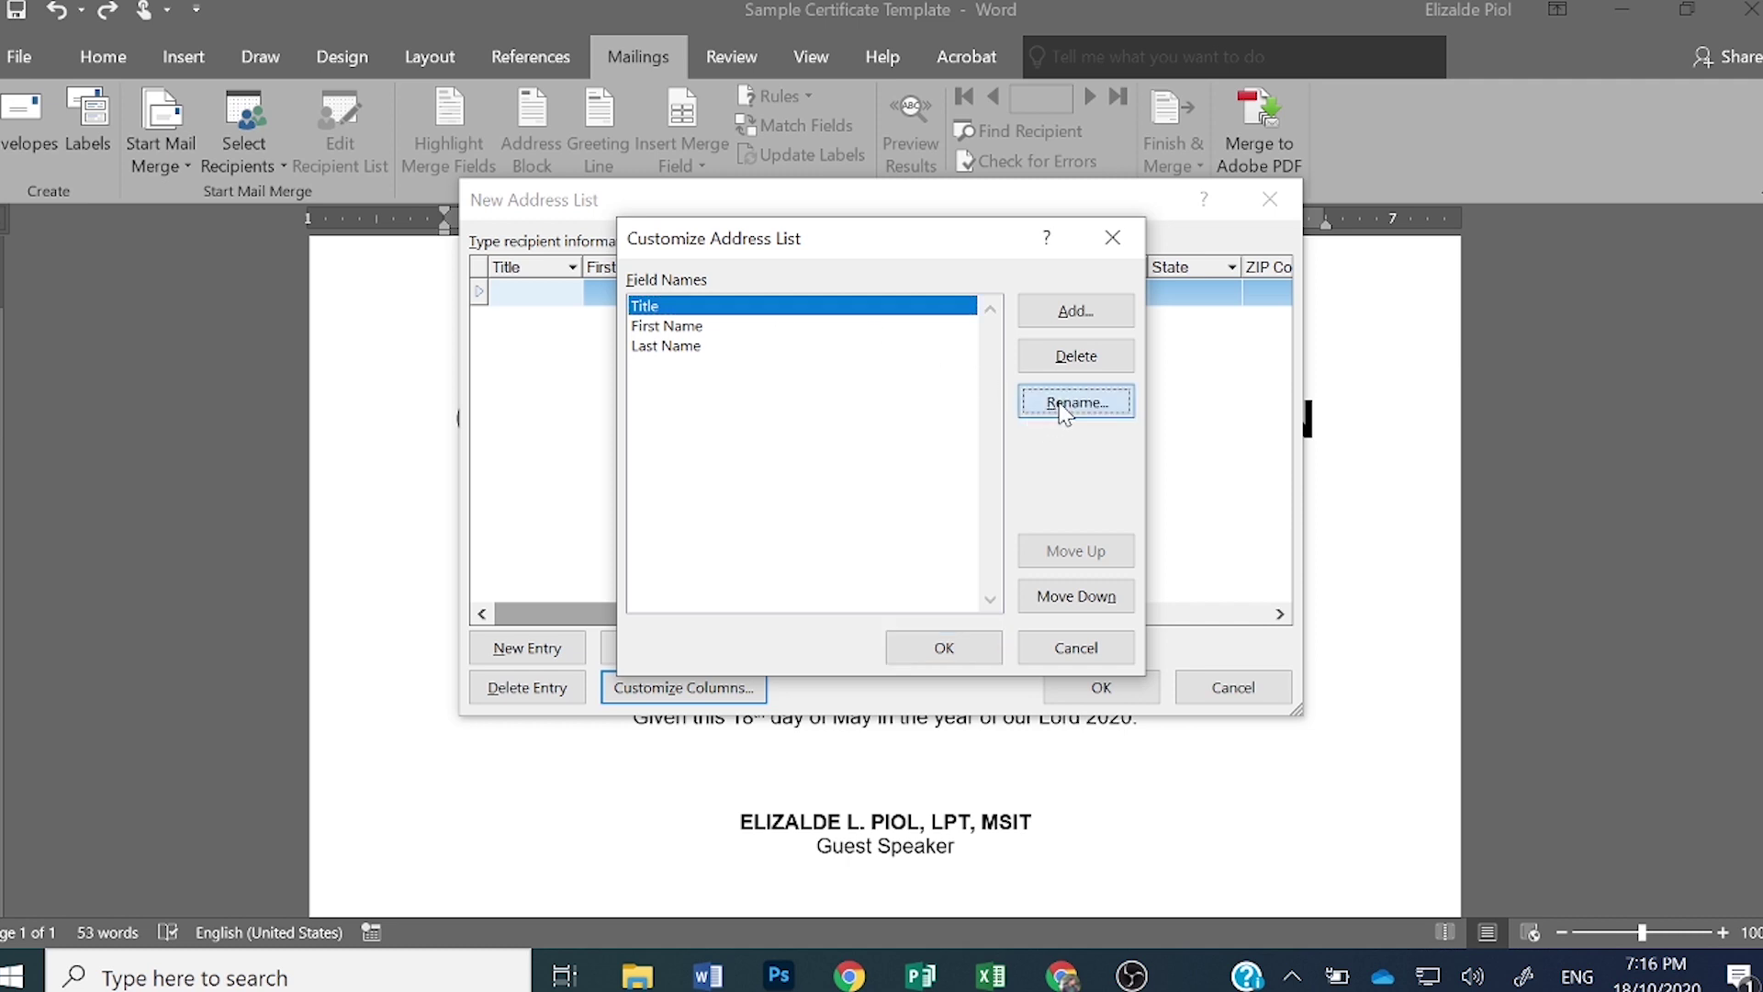
text(his)
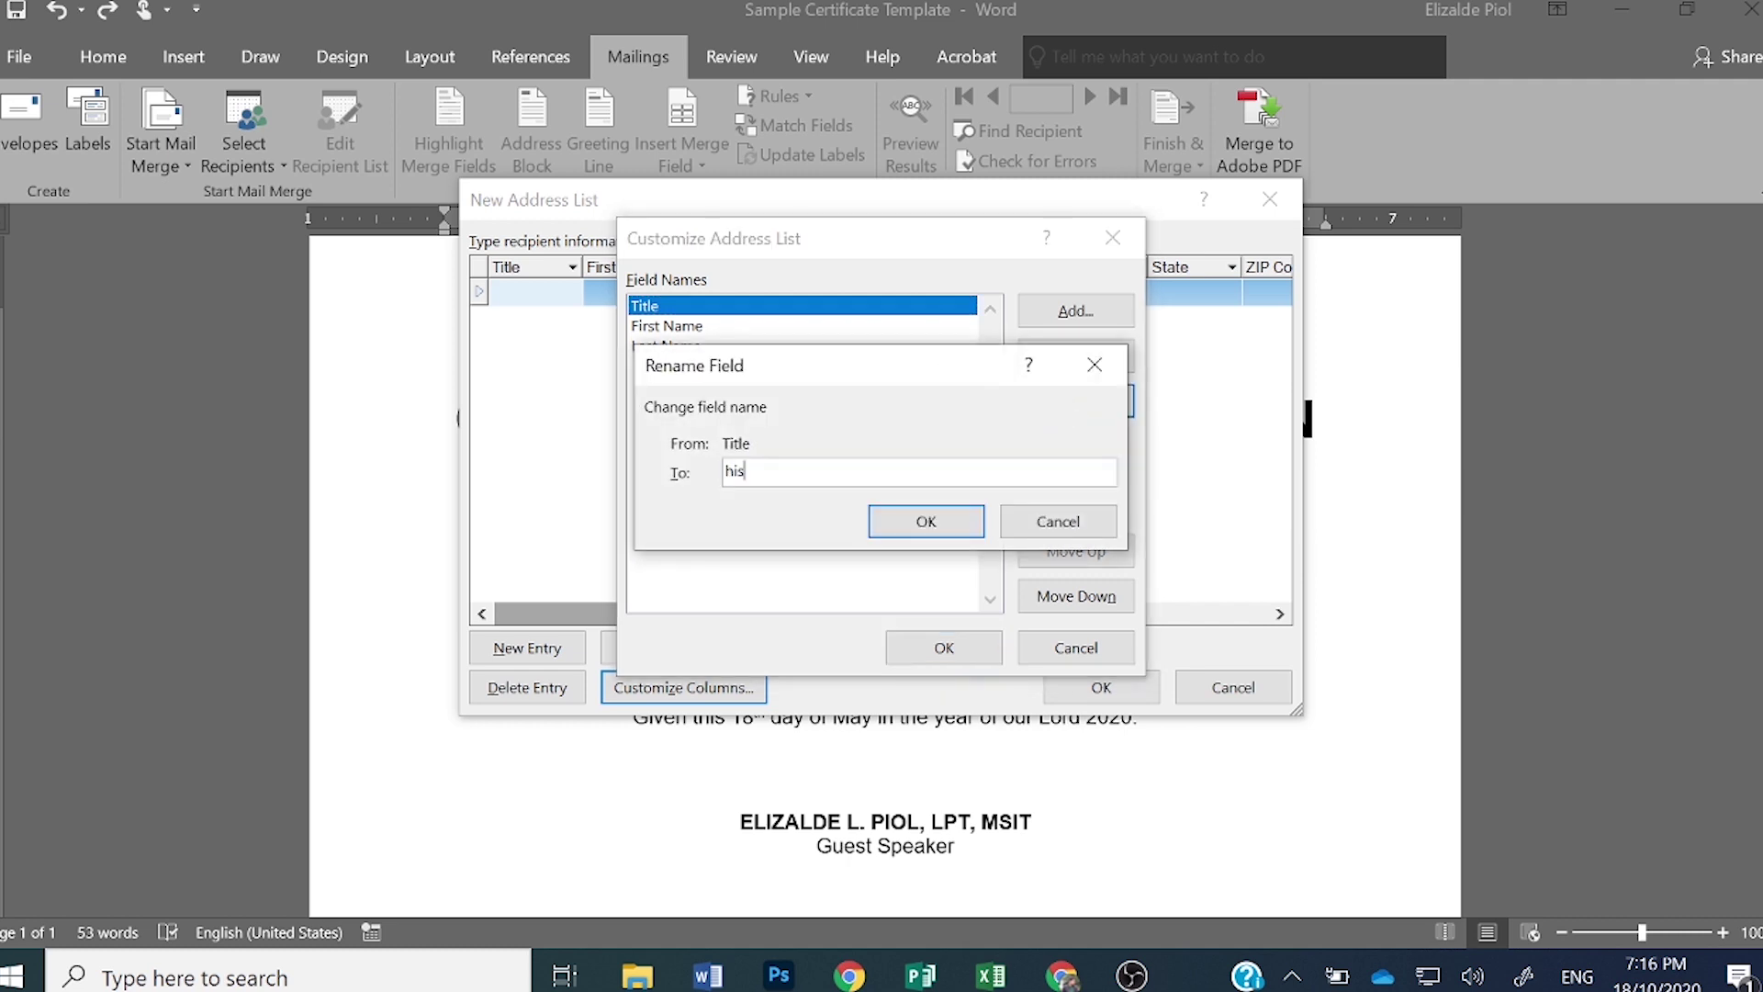
text(/her)
click(946, 521)
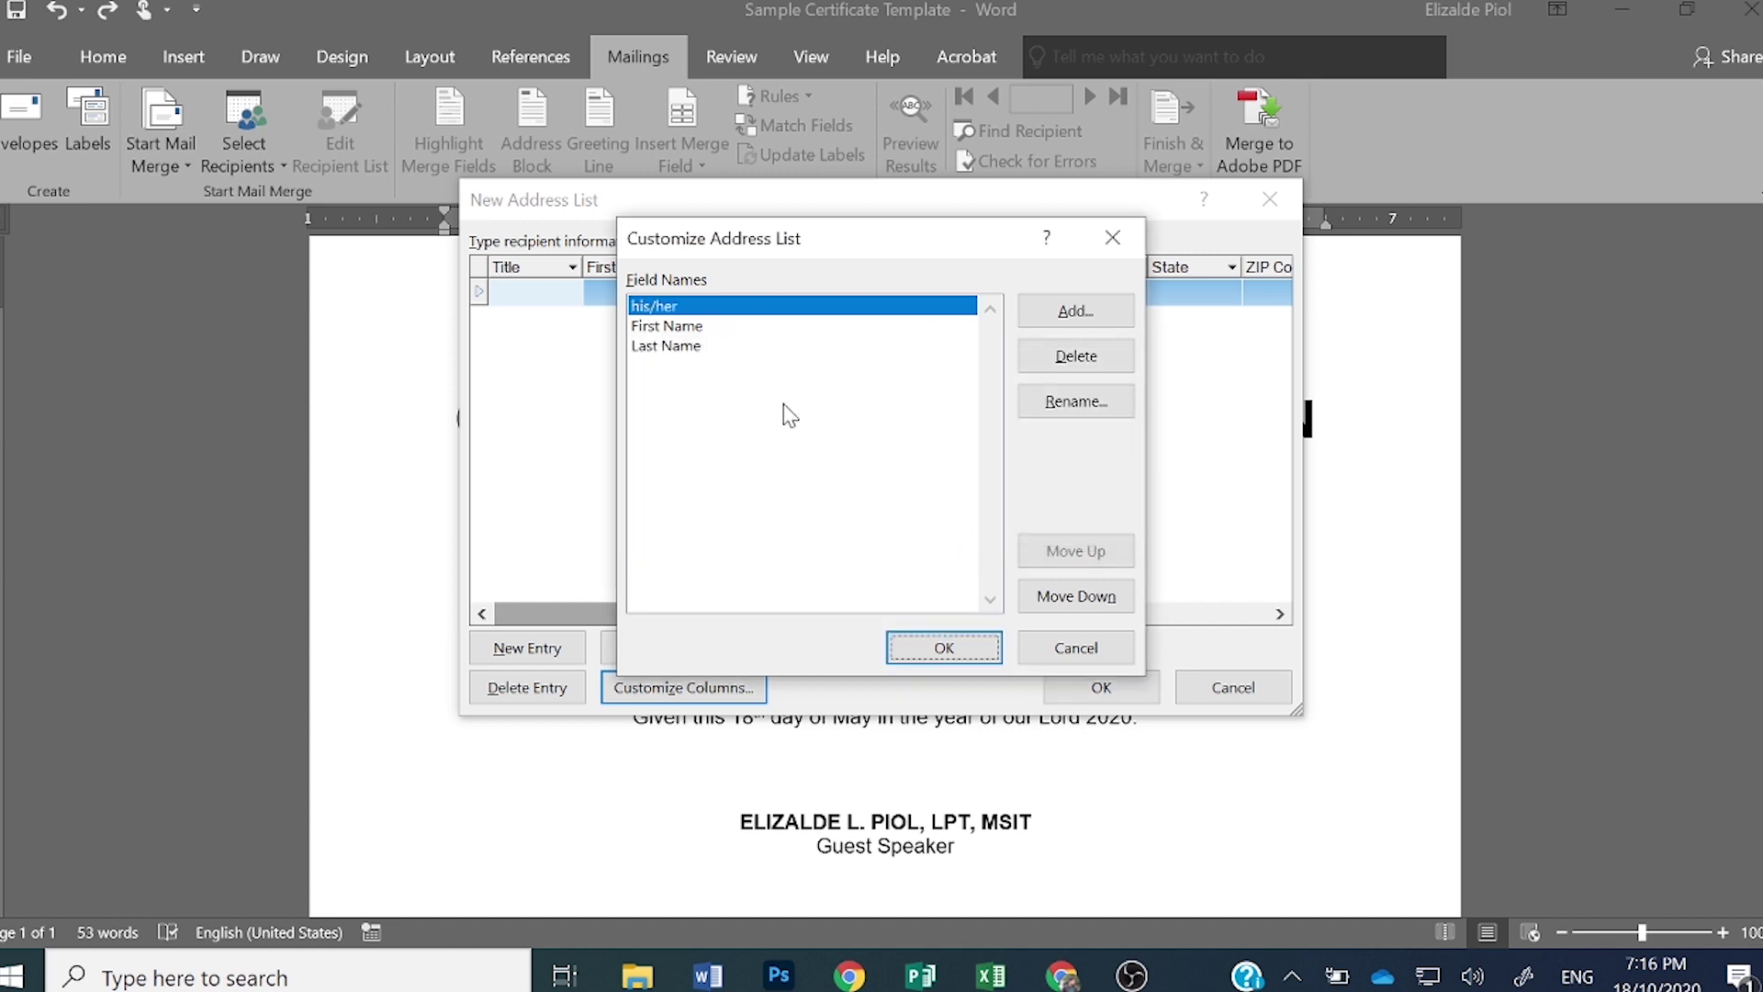
- Rename First Name to Name and Last Name to Schoolname, then apply the columns
click(721, 327)
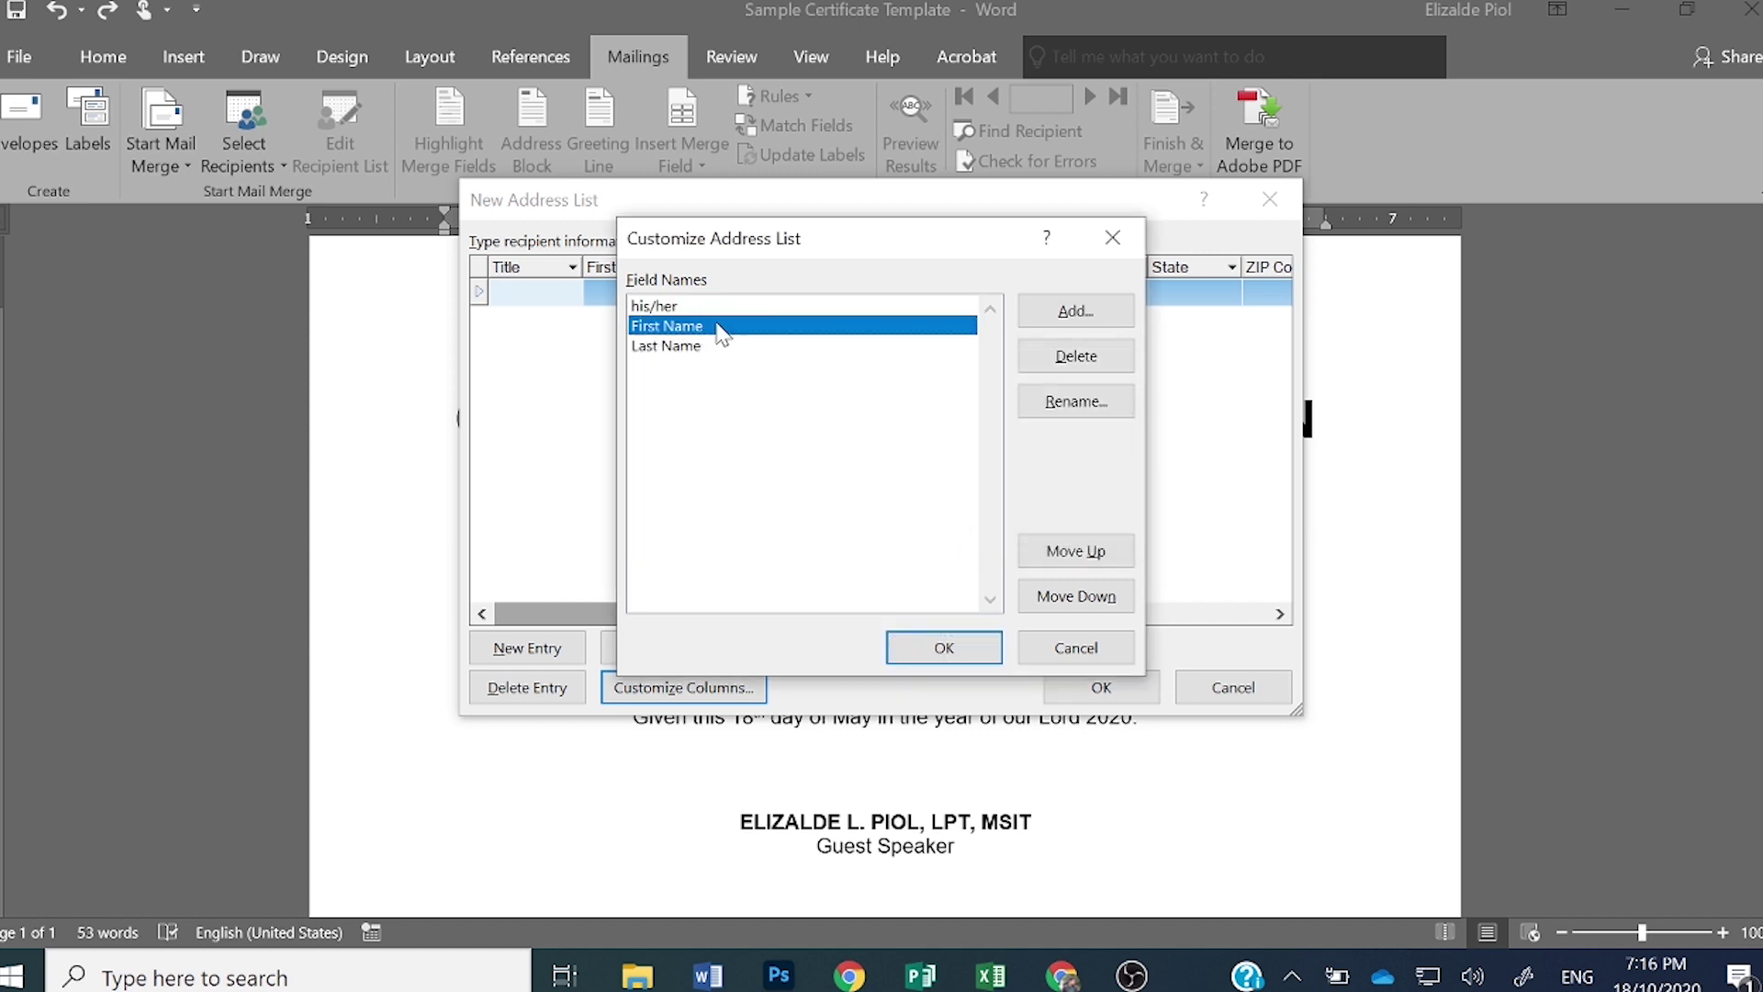
click(1068, 410)
text(Nam)
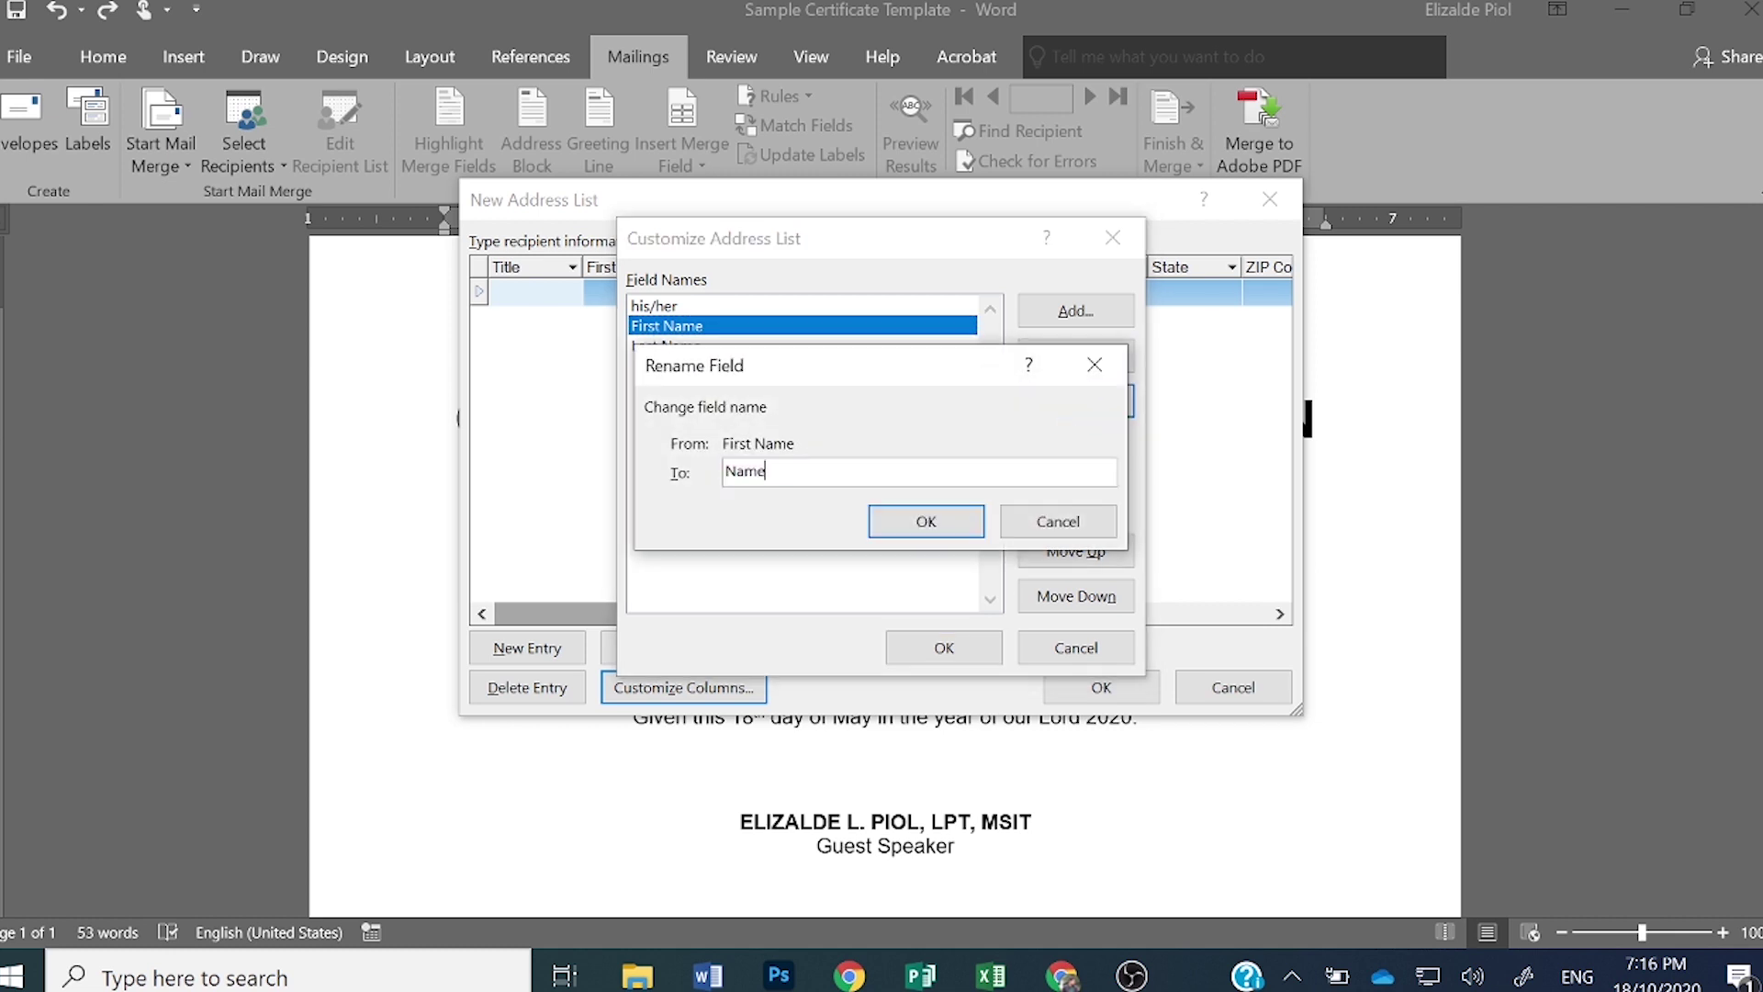
text(e)
click(917, 522)
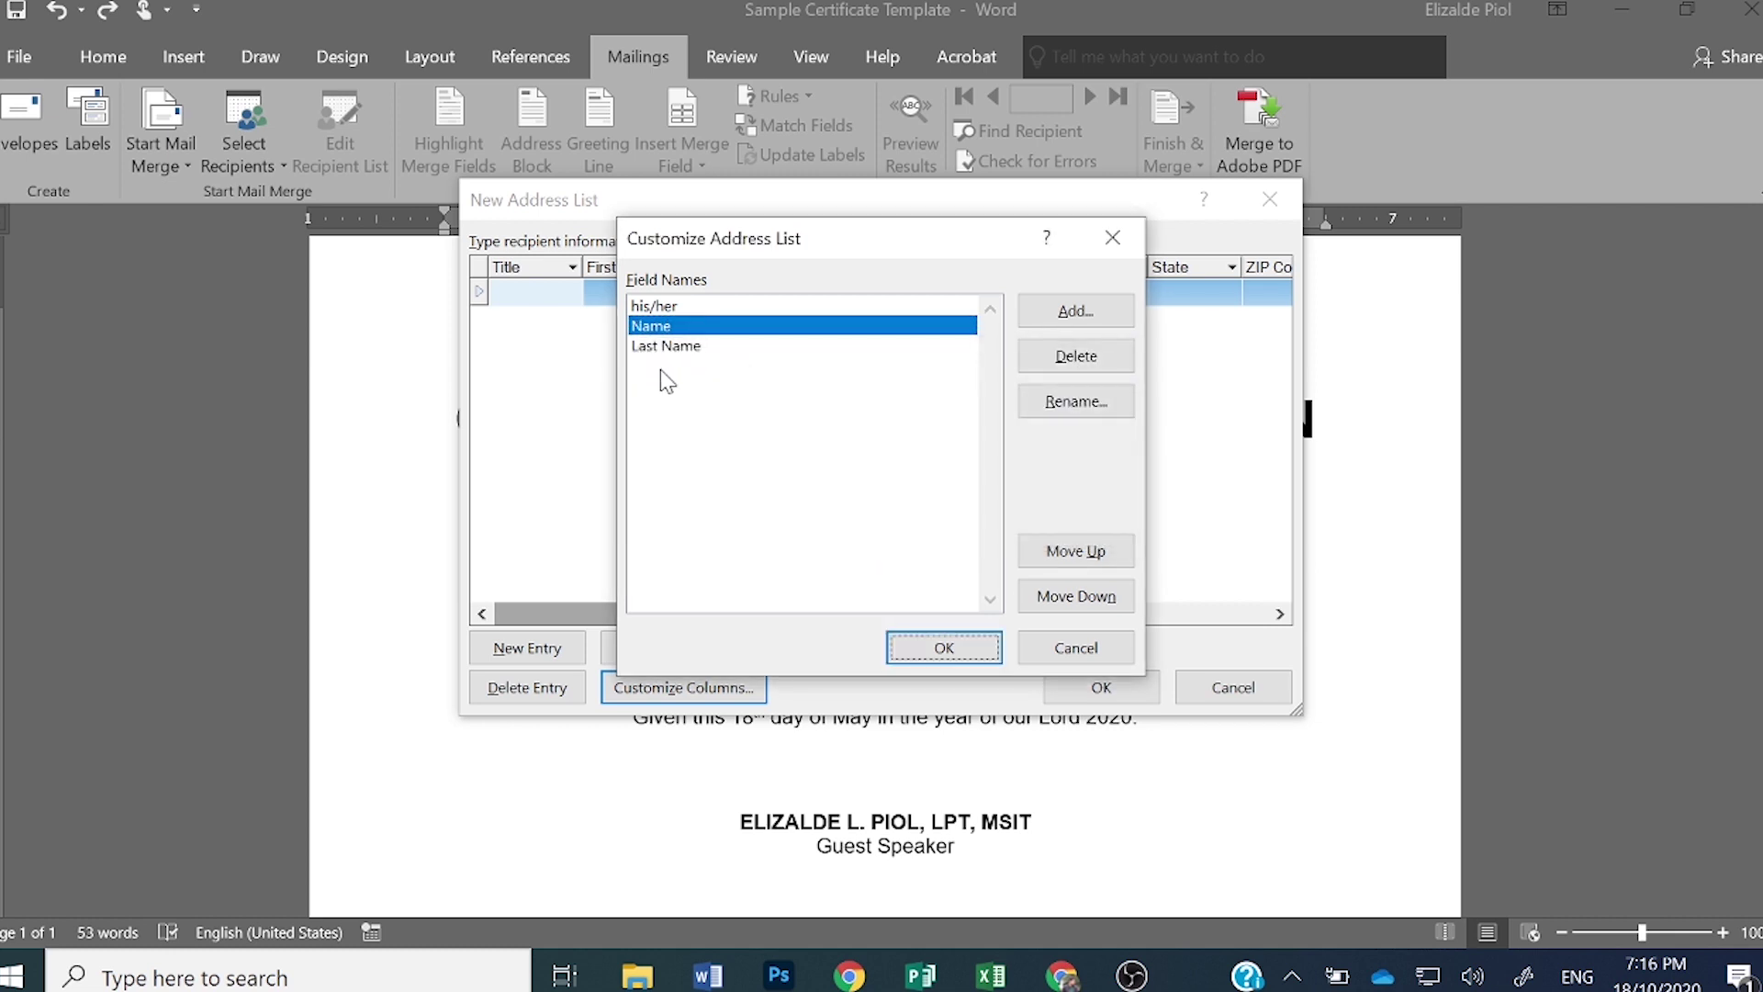
click(663, 346)
click(1070, 401)
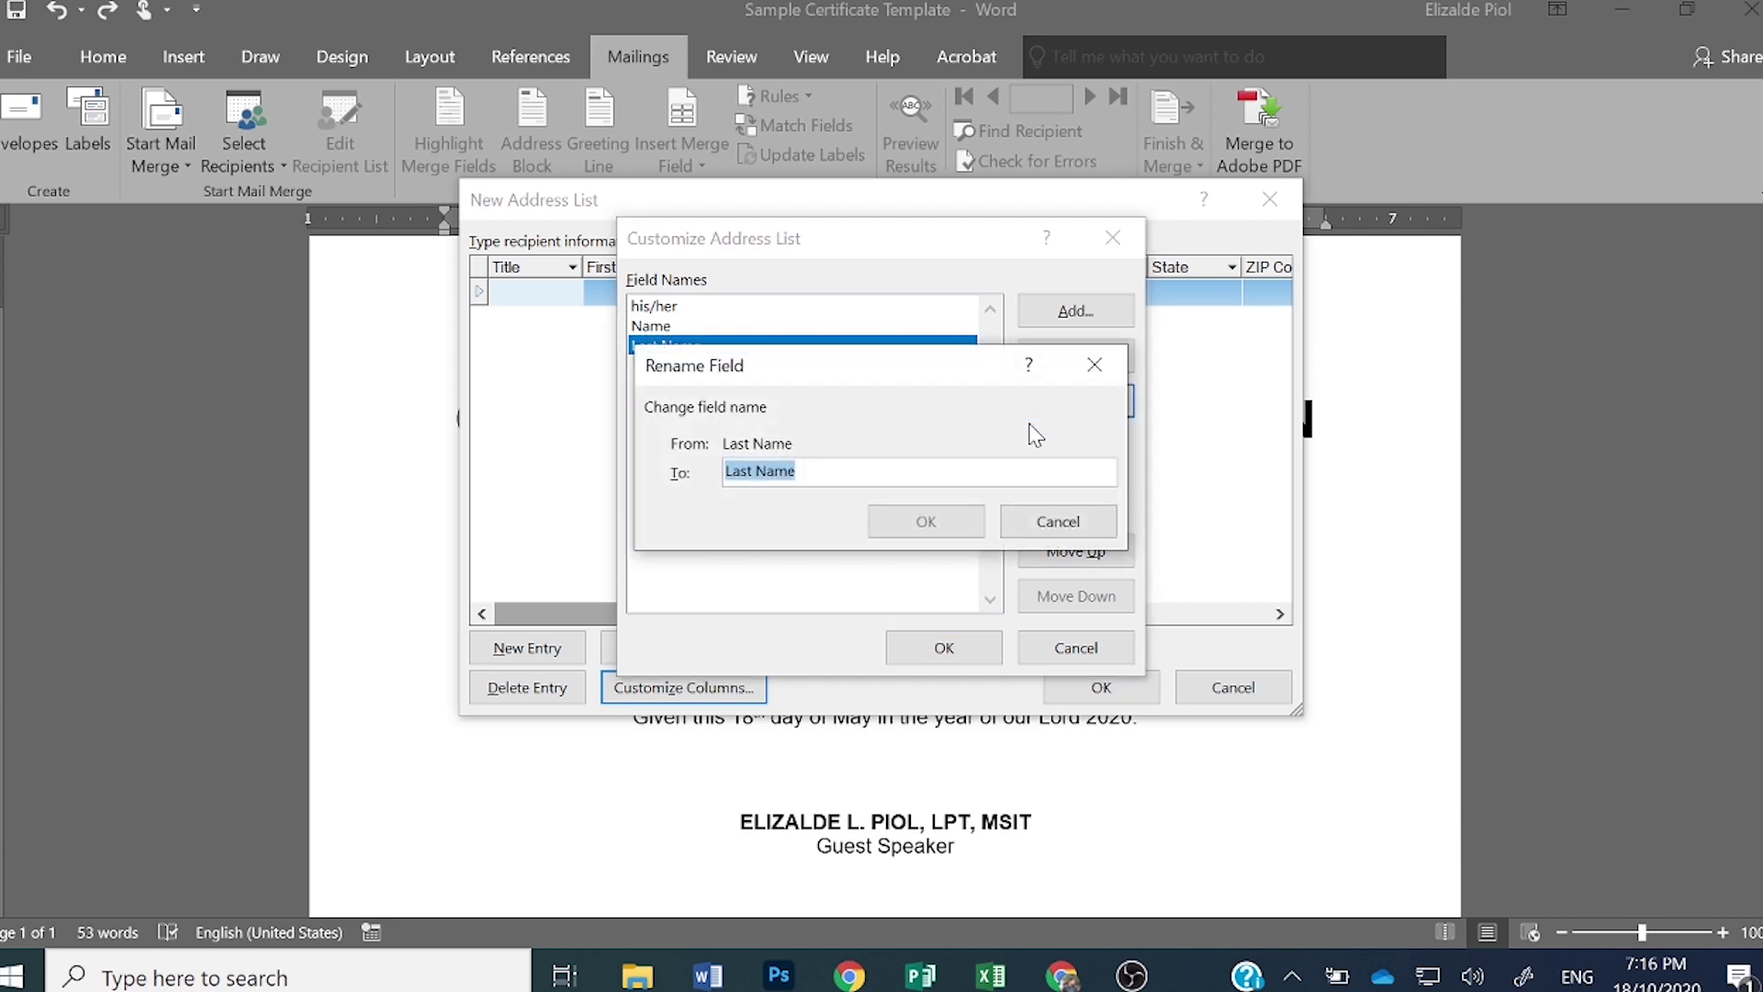
text(School)
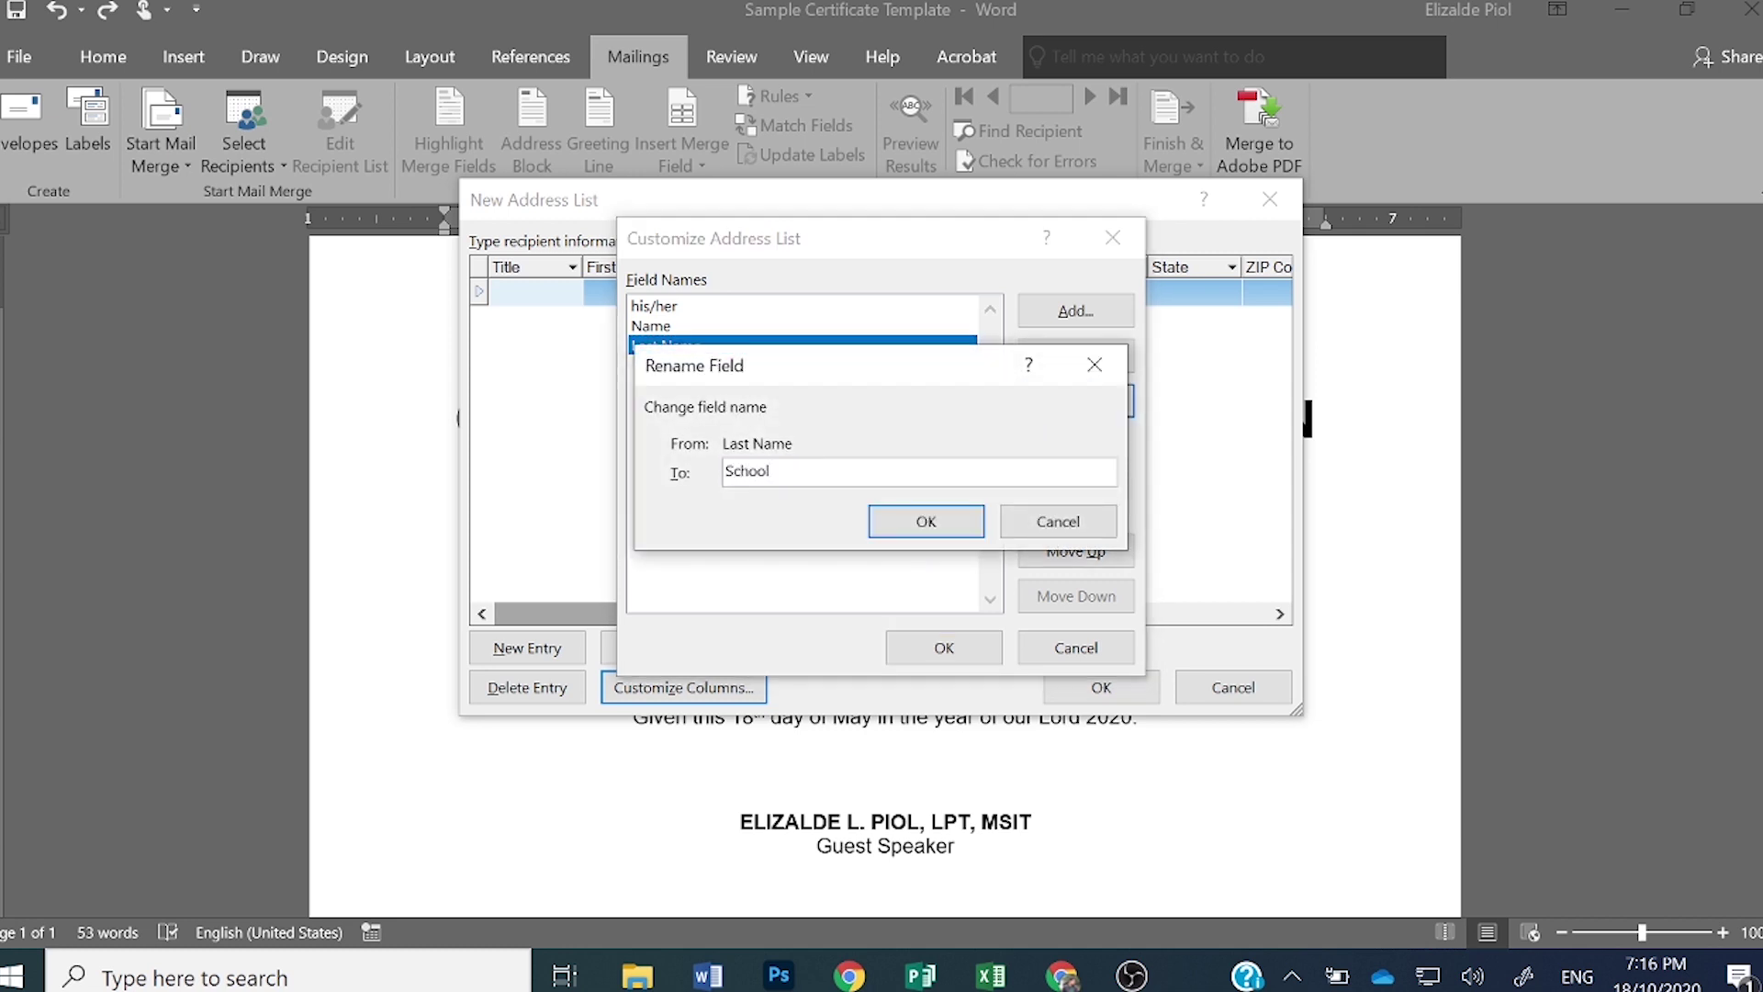
text(name)
click(900, 520)
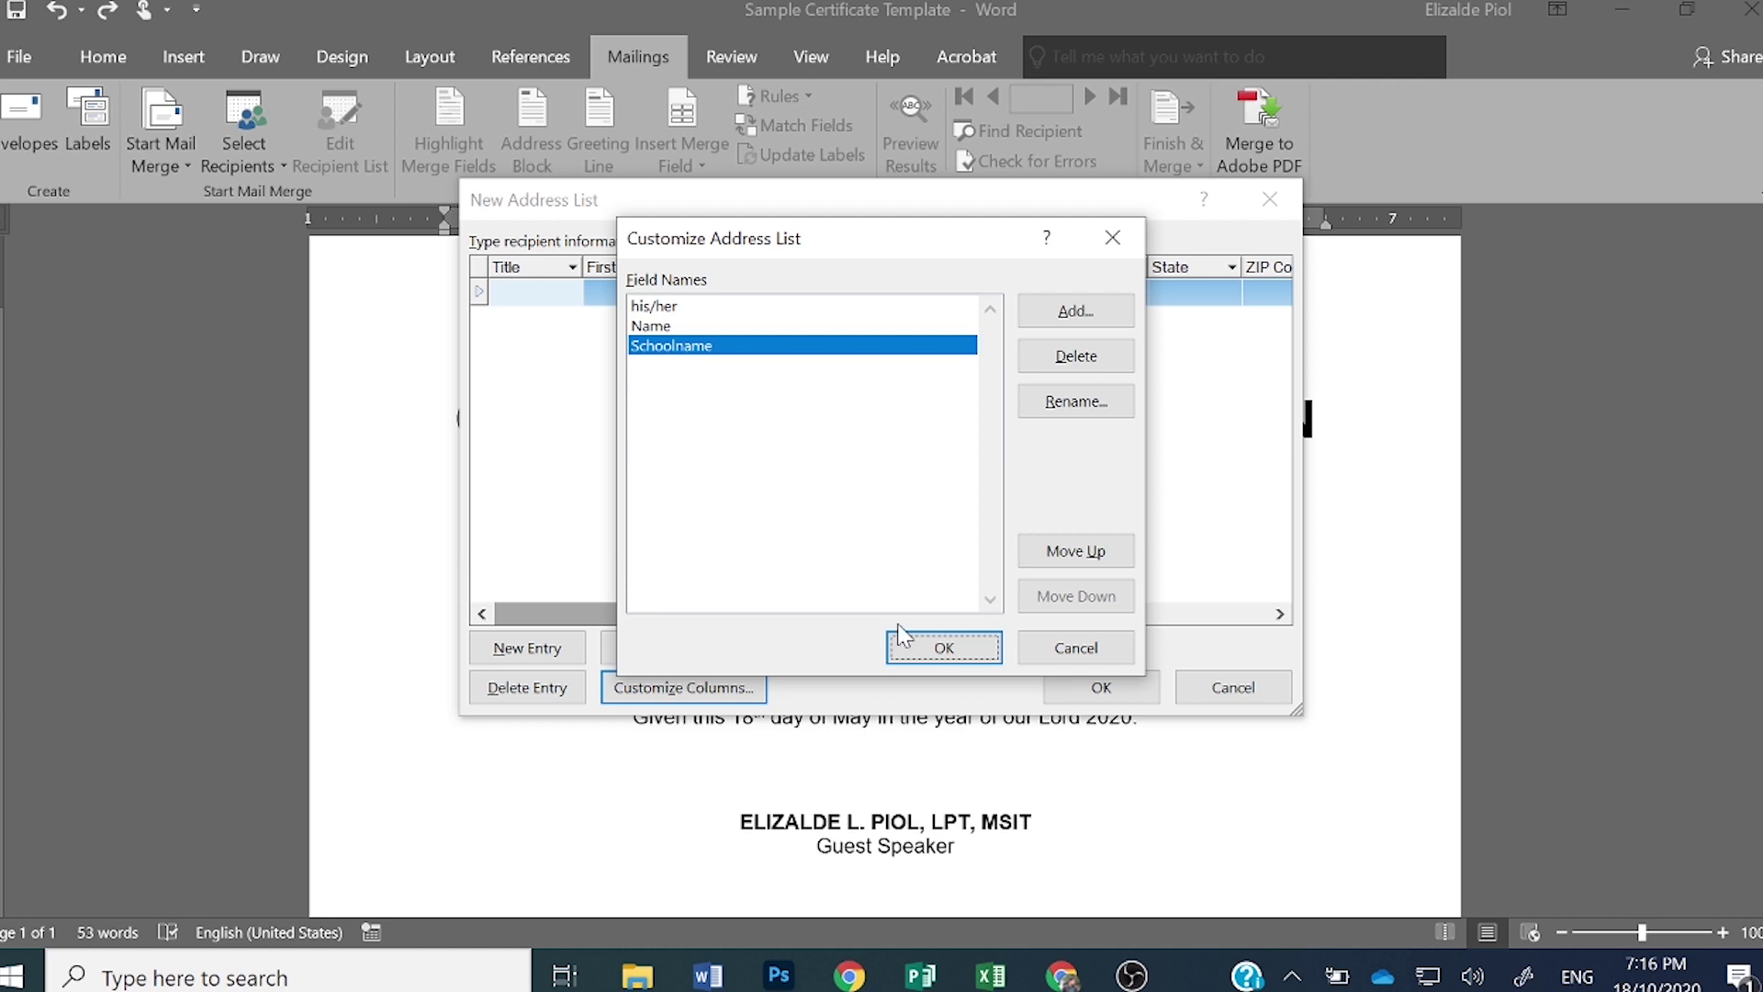
click(912, 652)
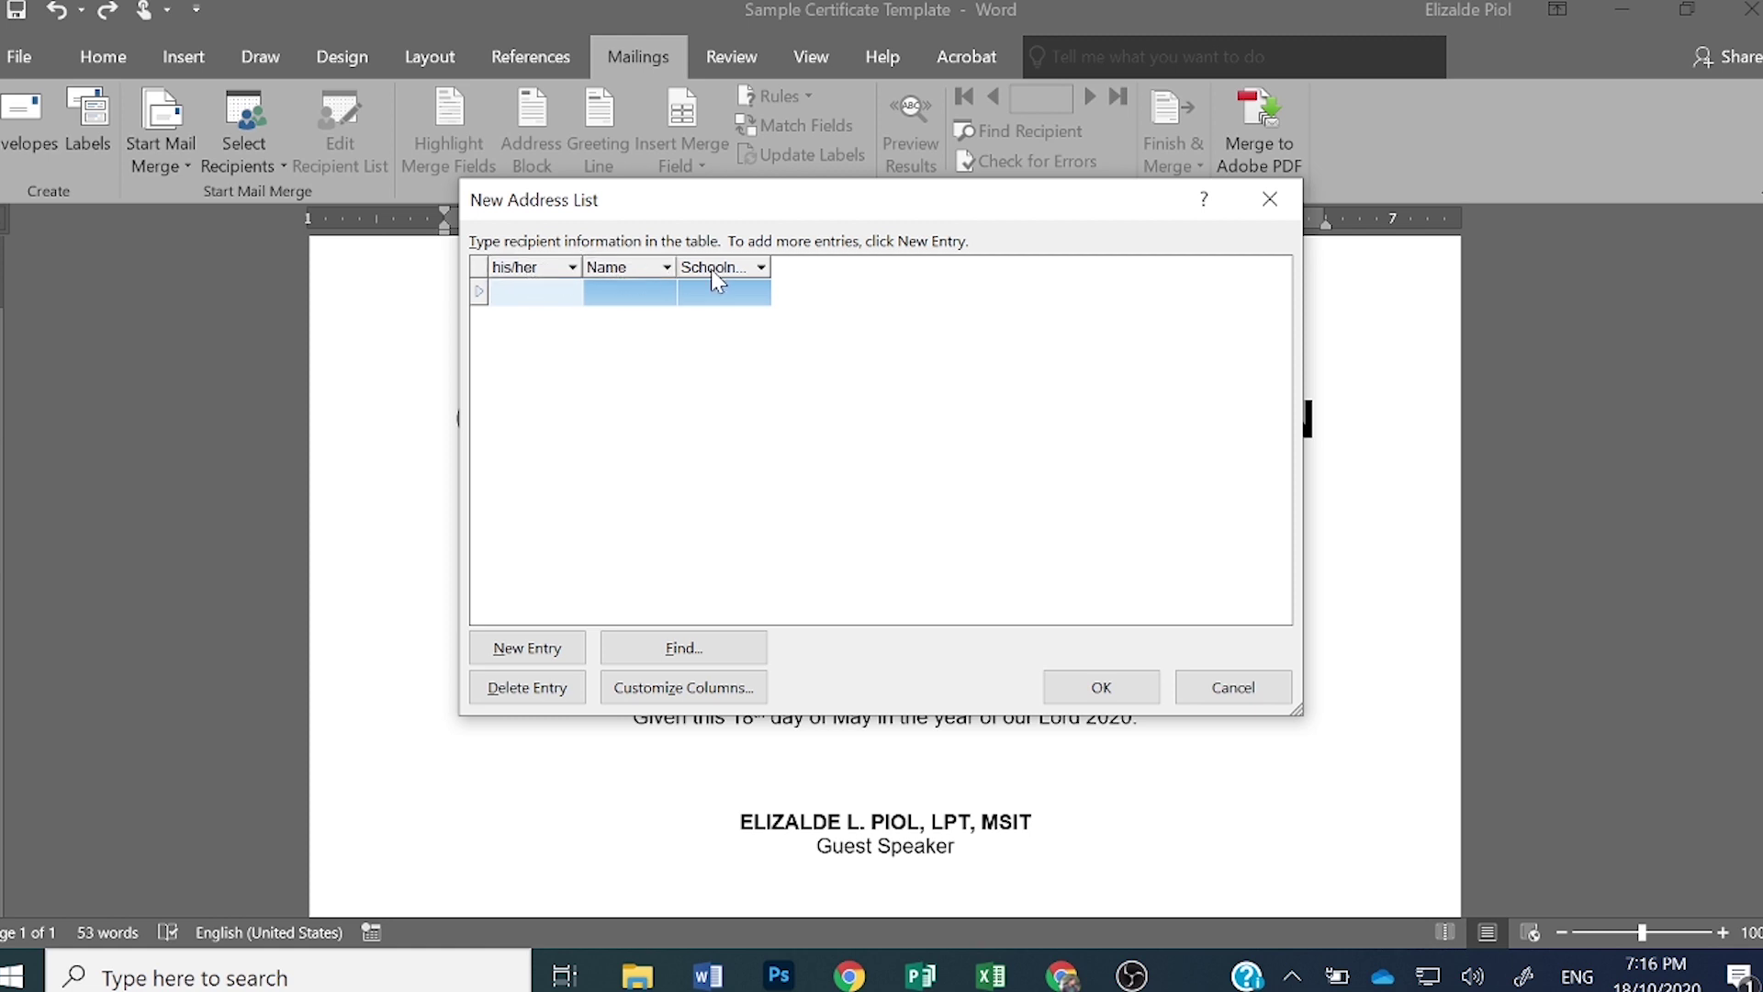
- Widen the table columns and move his/her below Name so Name comes first
drag(675, 267, 1012, 282)
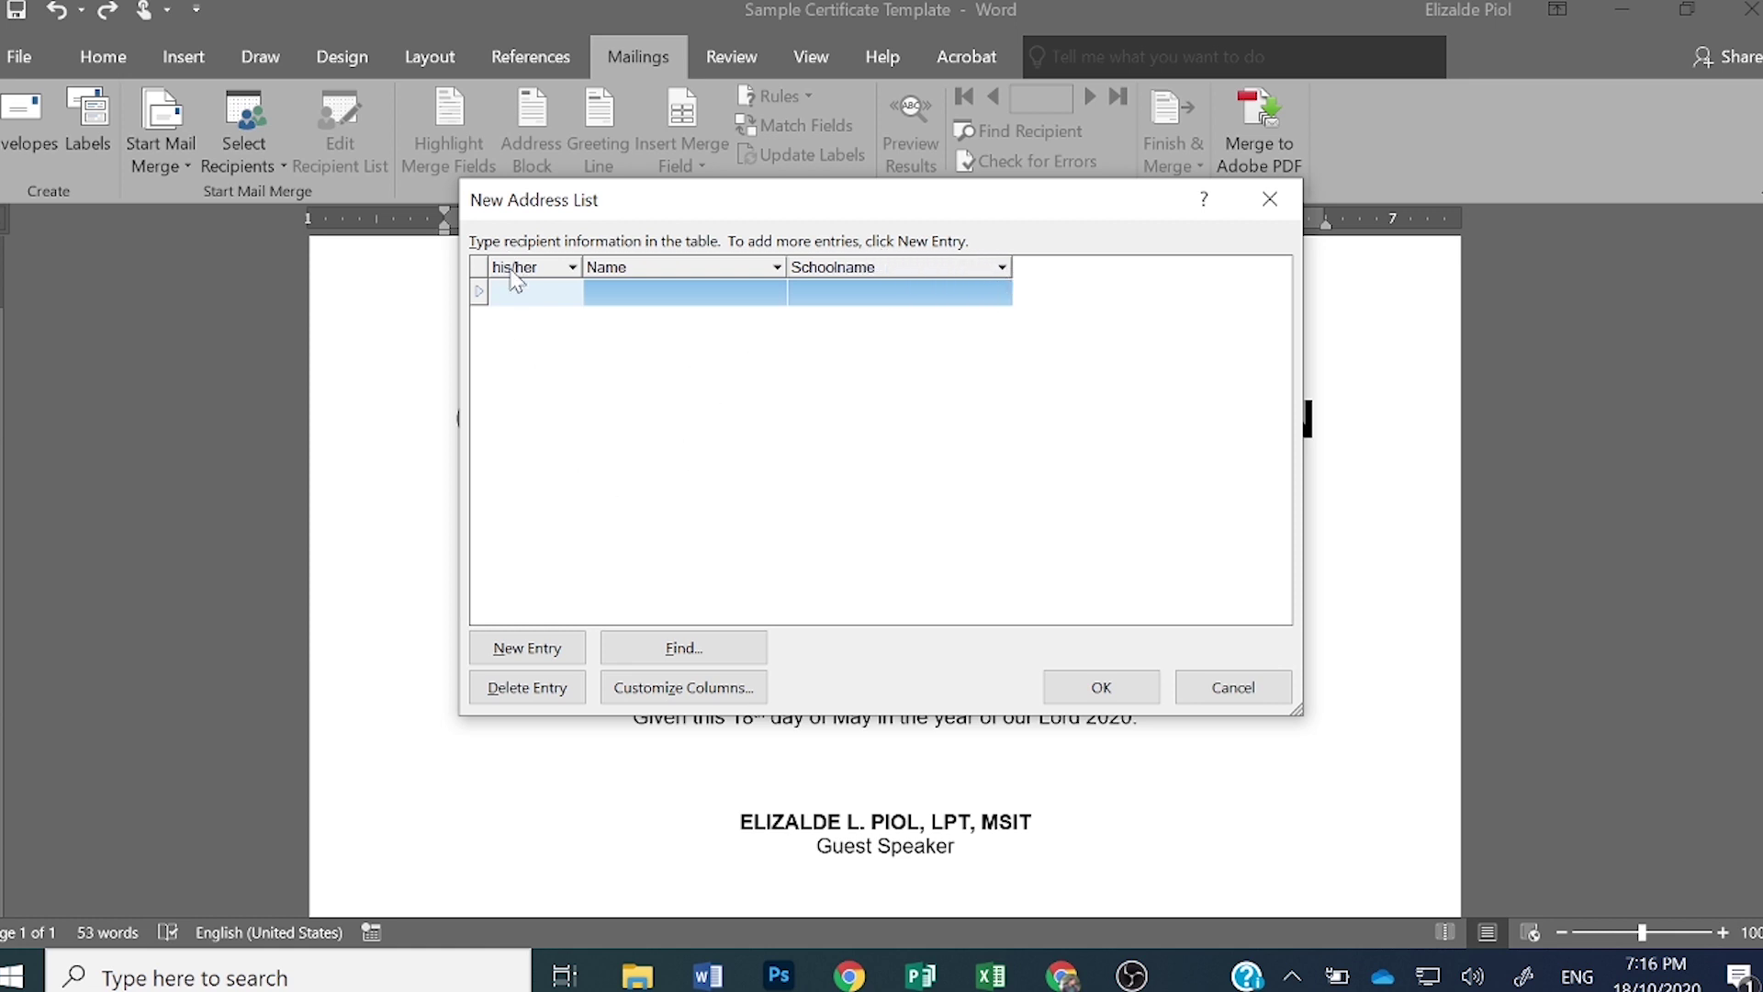
click(658, 694)
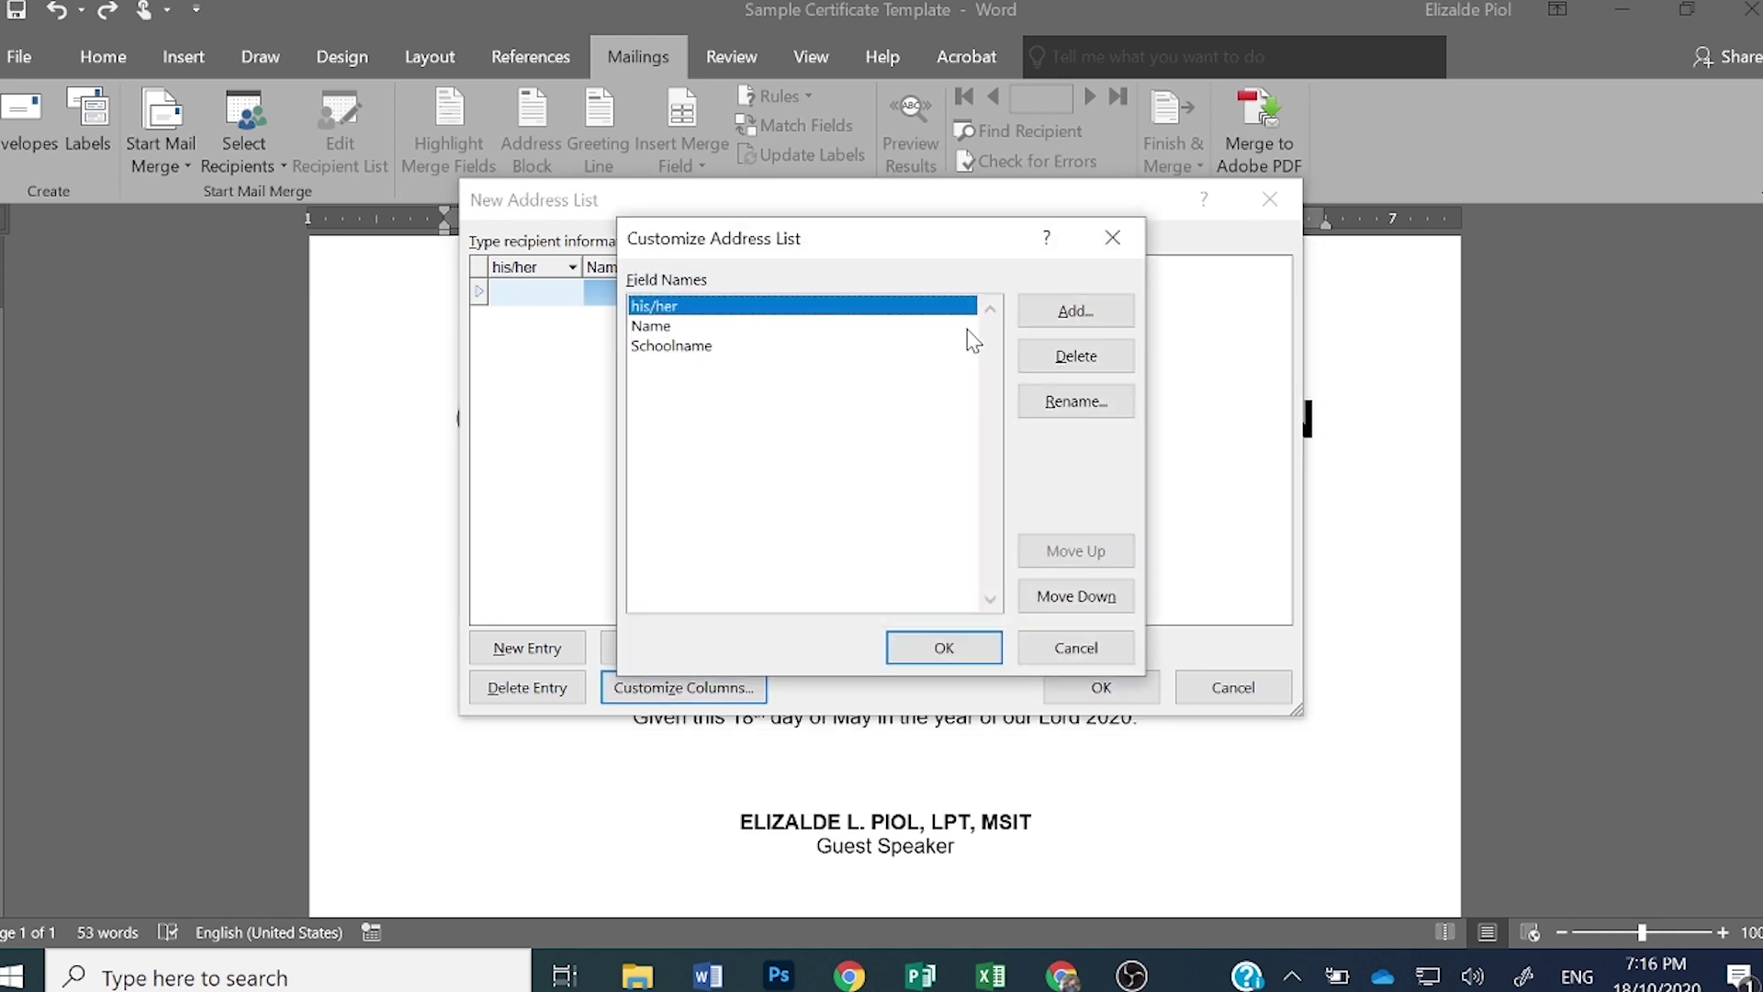
click(1069, 597)
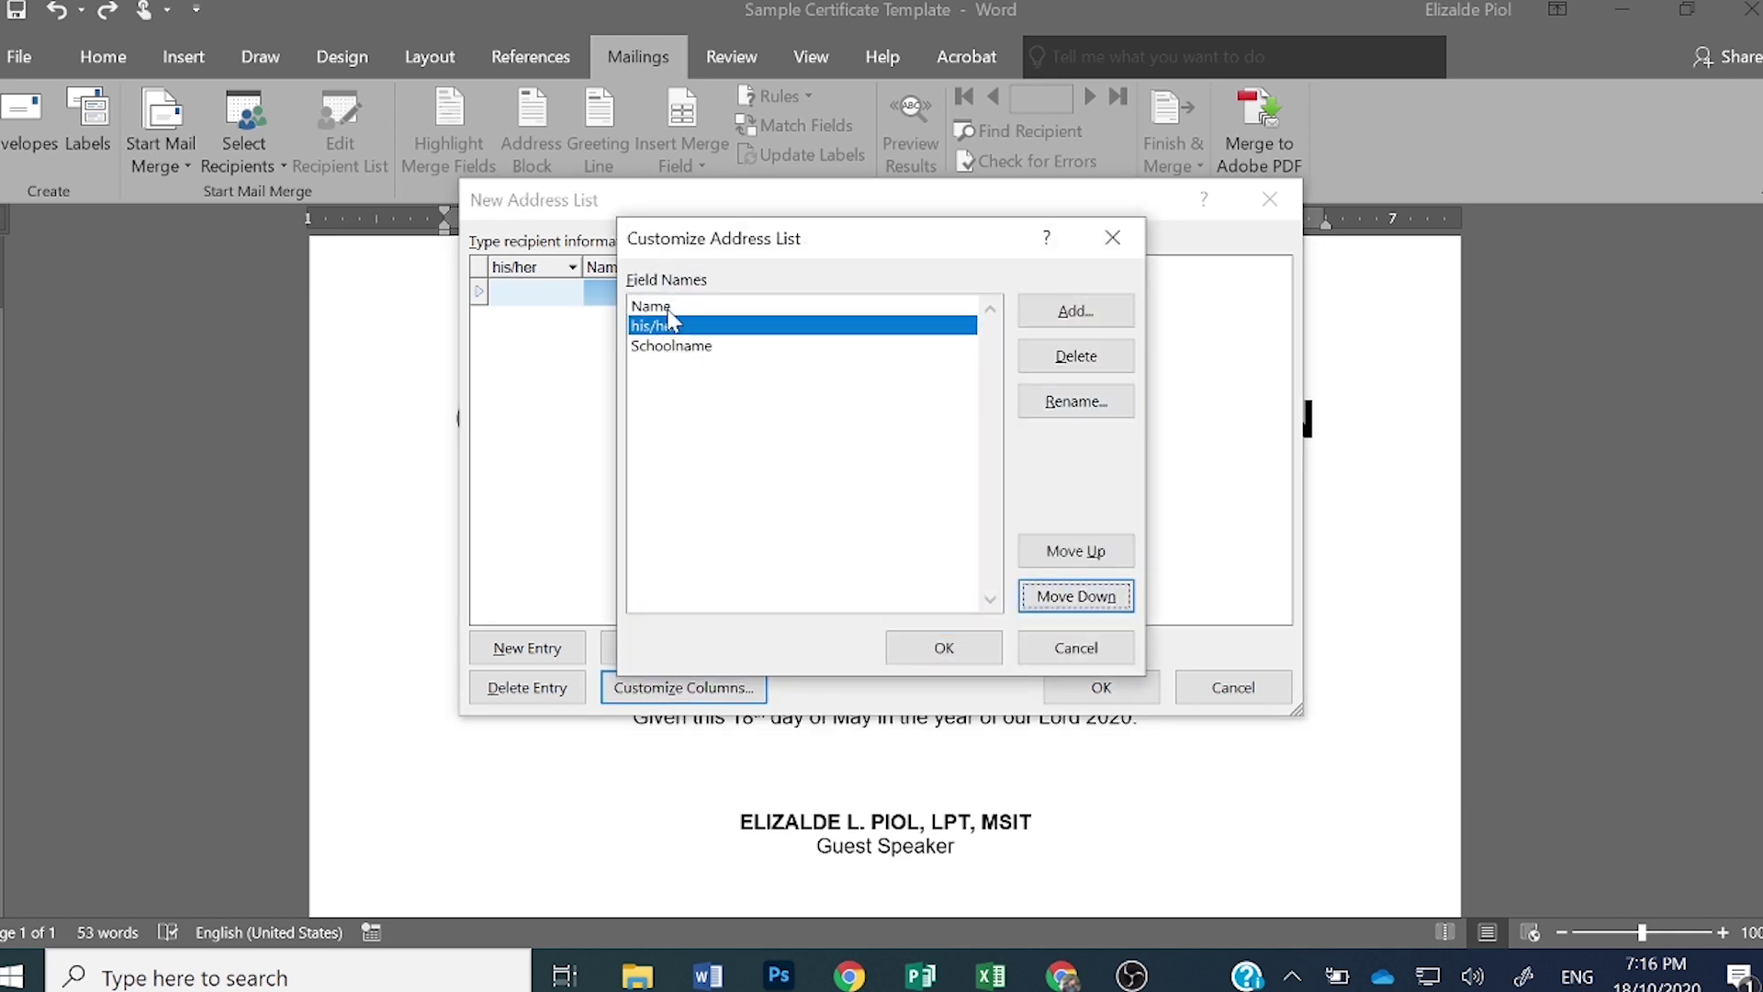
click(939, 652)
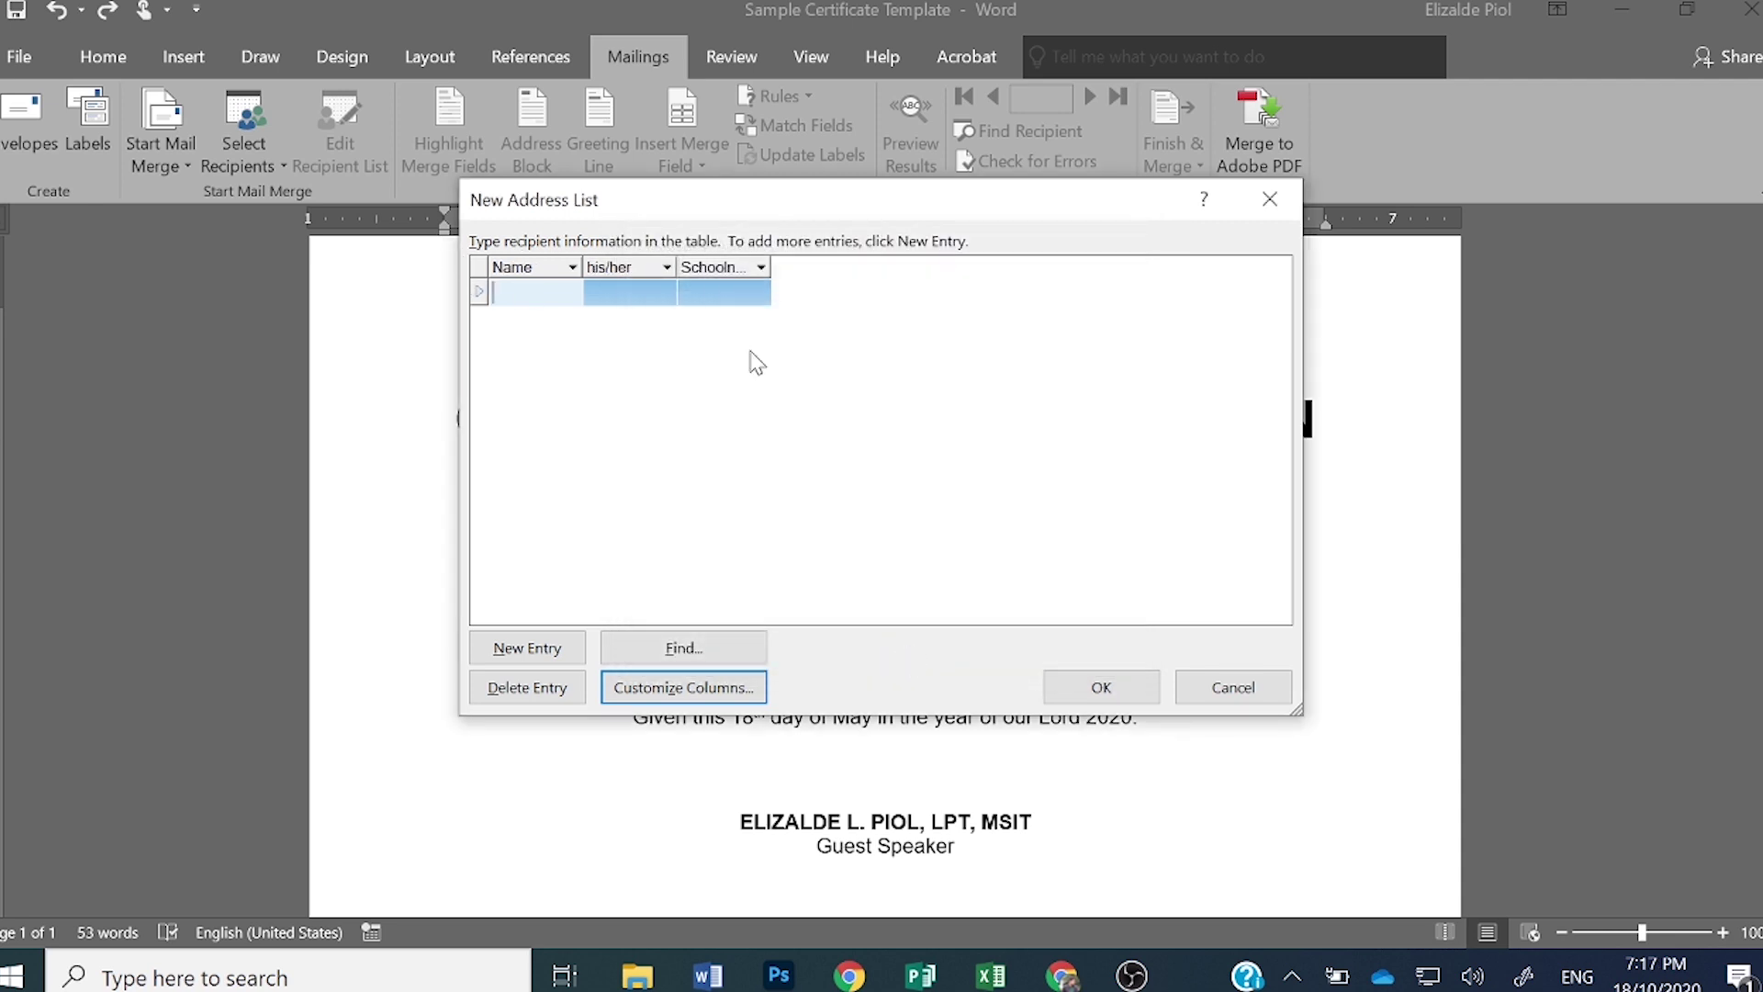
- Enter the first recipient's name with pronoun his and school Taal National High School
key(Tab)
text(his)
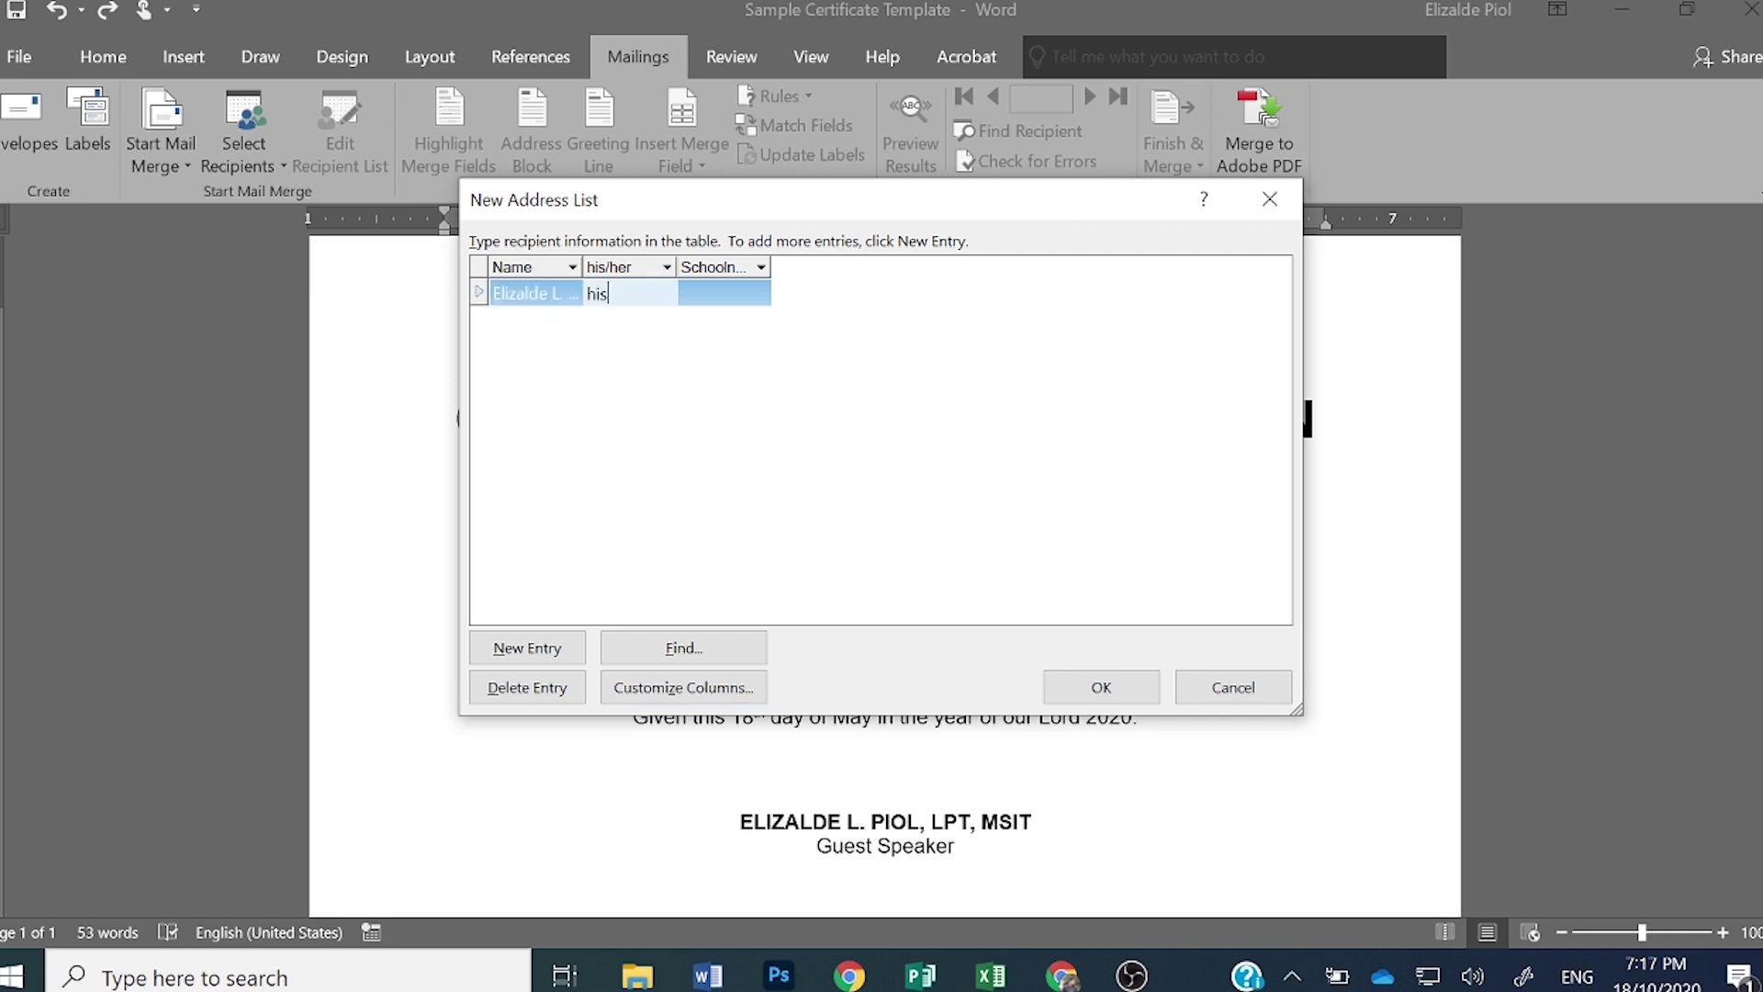
key(Tab)
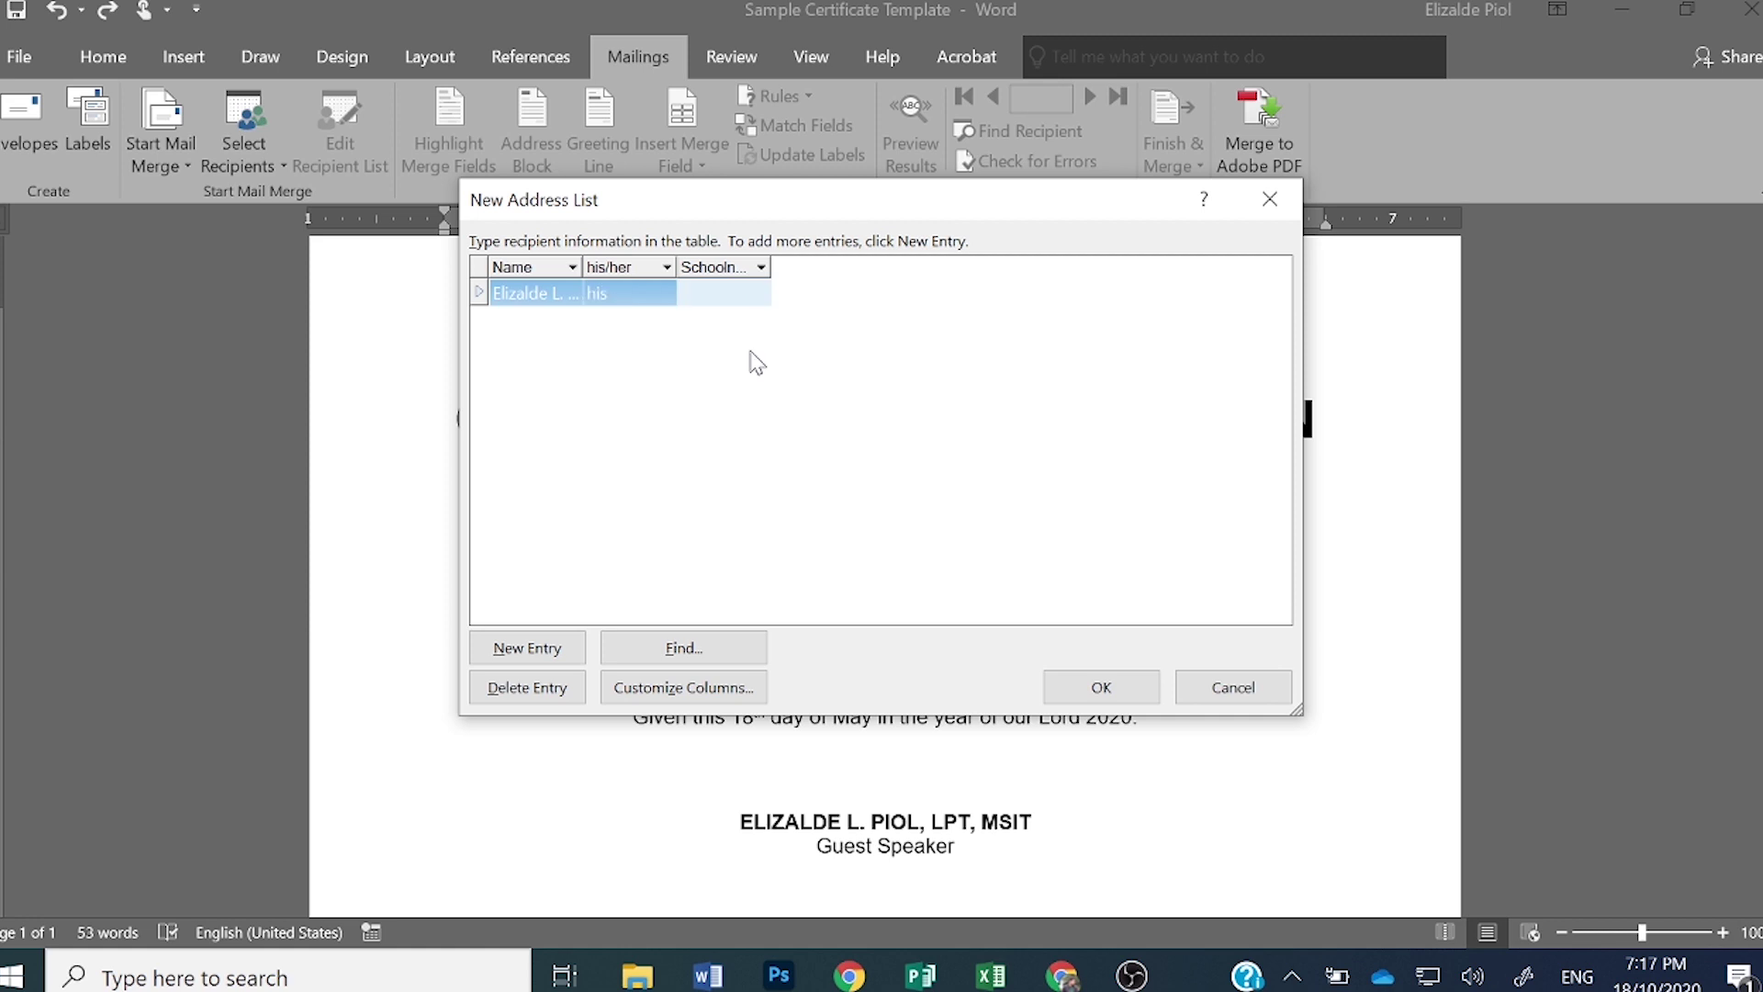
text(Taal National Hih)
key(BackSpace)
text(gh School)
key(Tab)
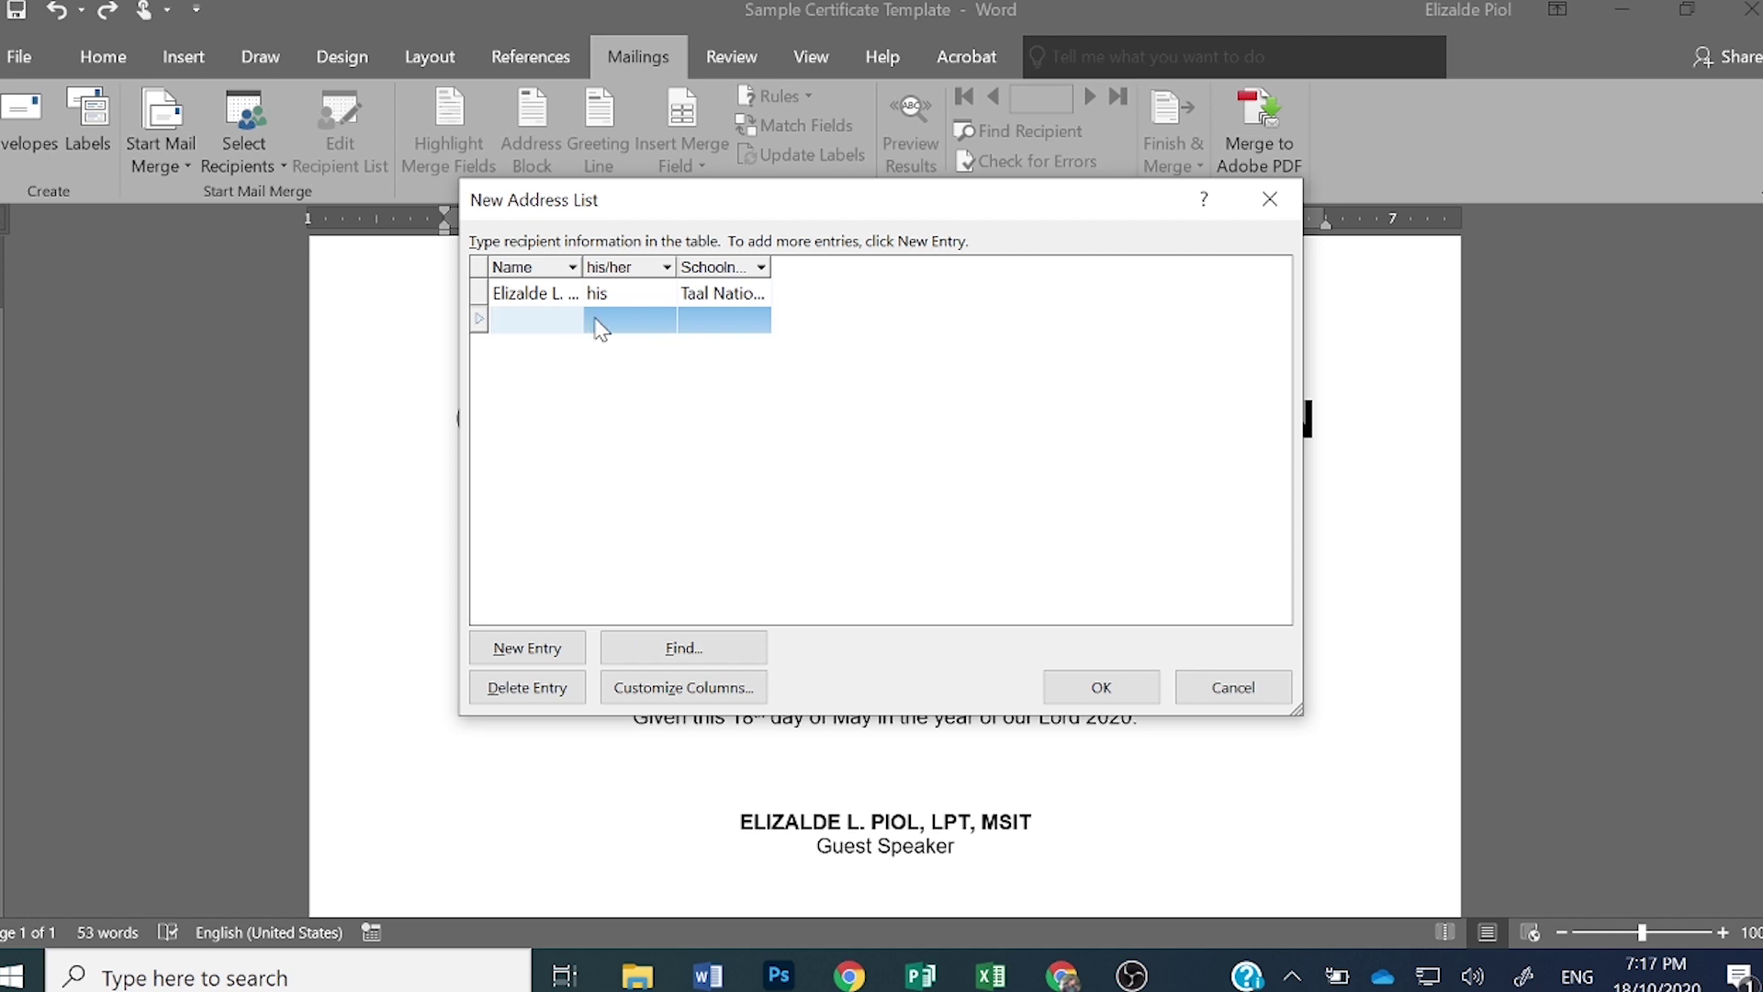
- Widen the Name and Schoolname columns, then add a second recipient: his, Lemery Senior High School
drag(583, 262, 685, 264)
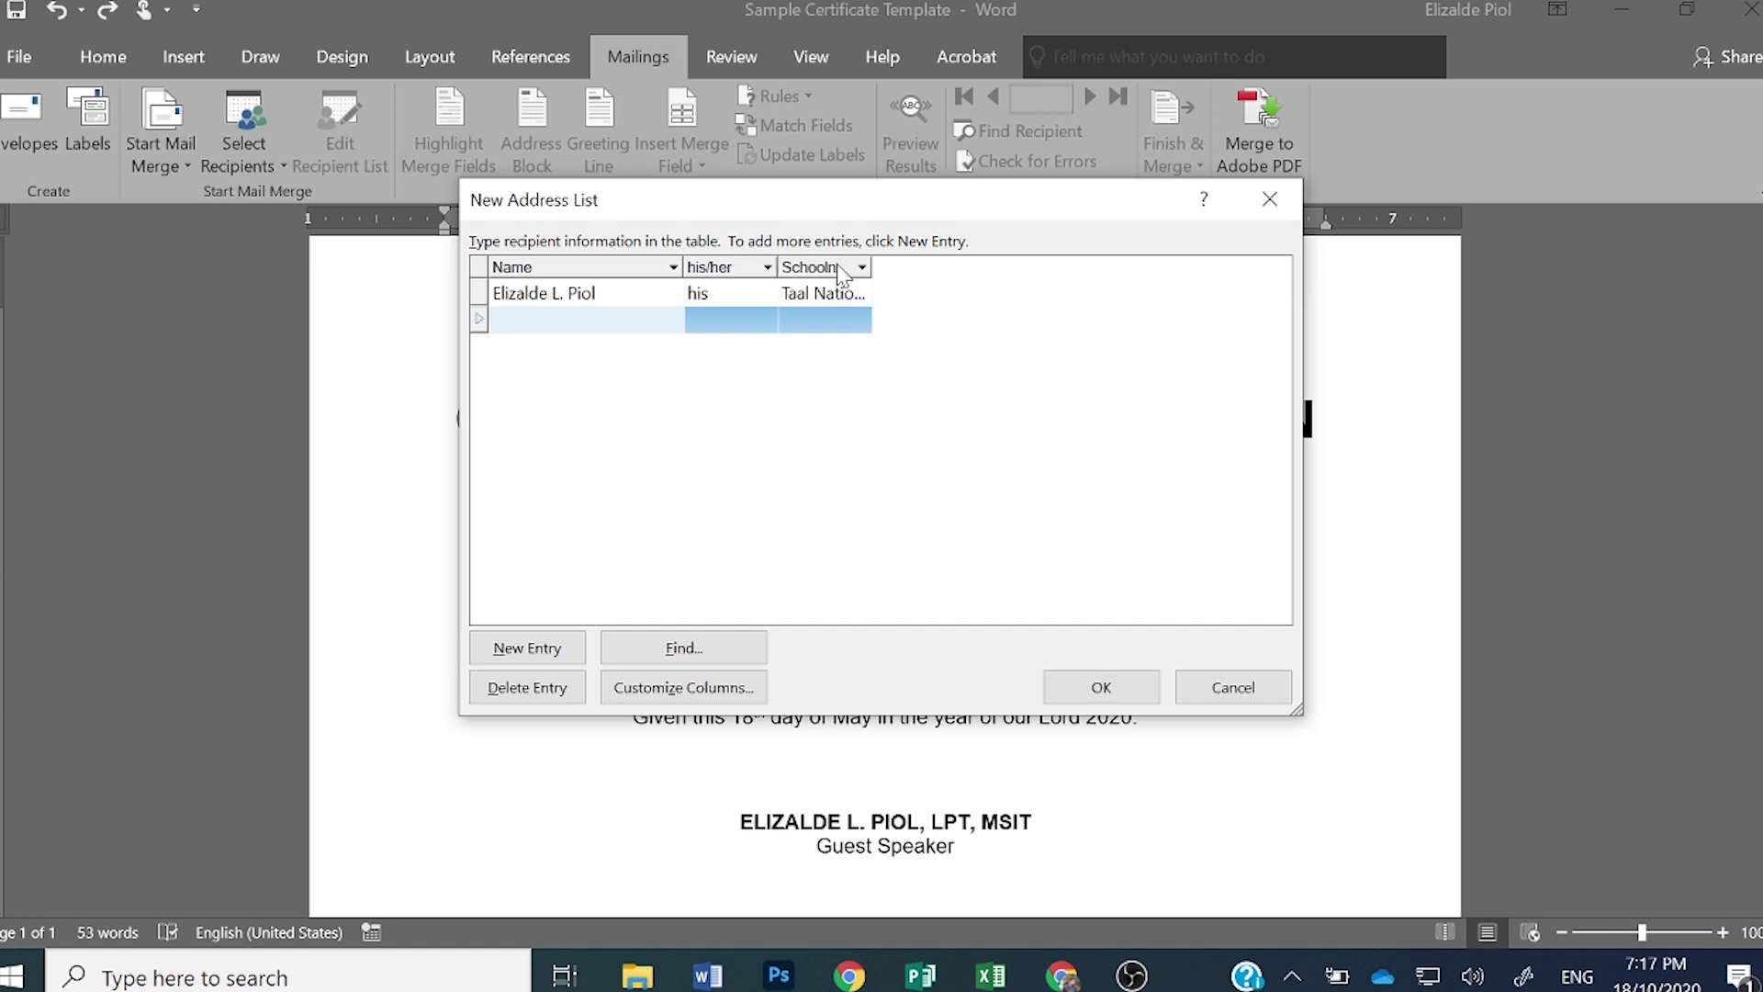
drag(872, 265, 1045, 264)
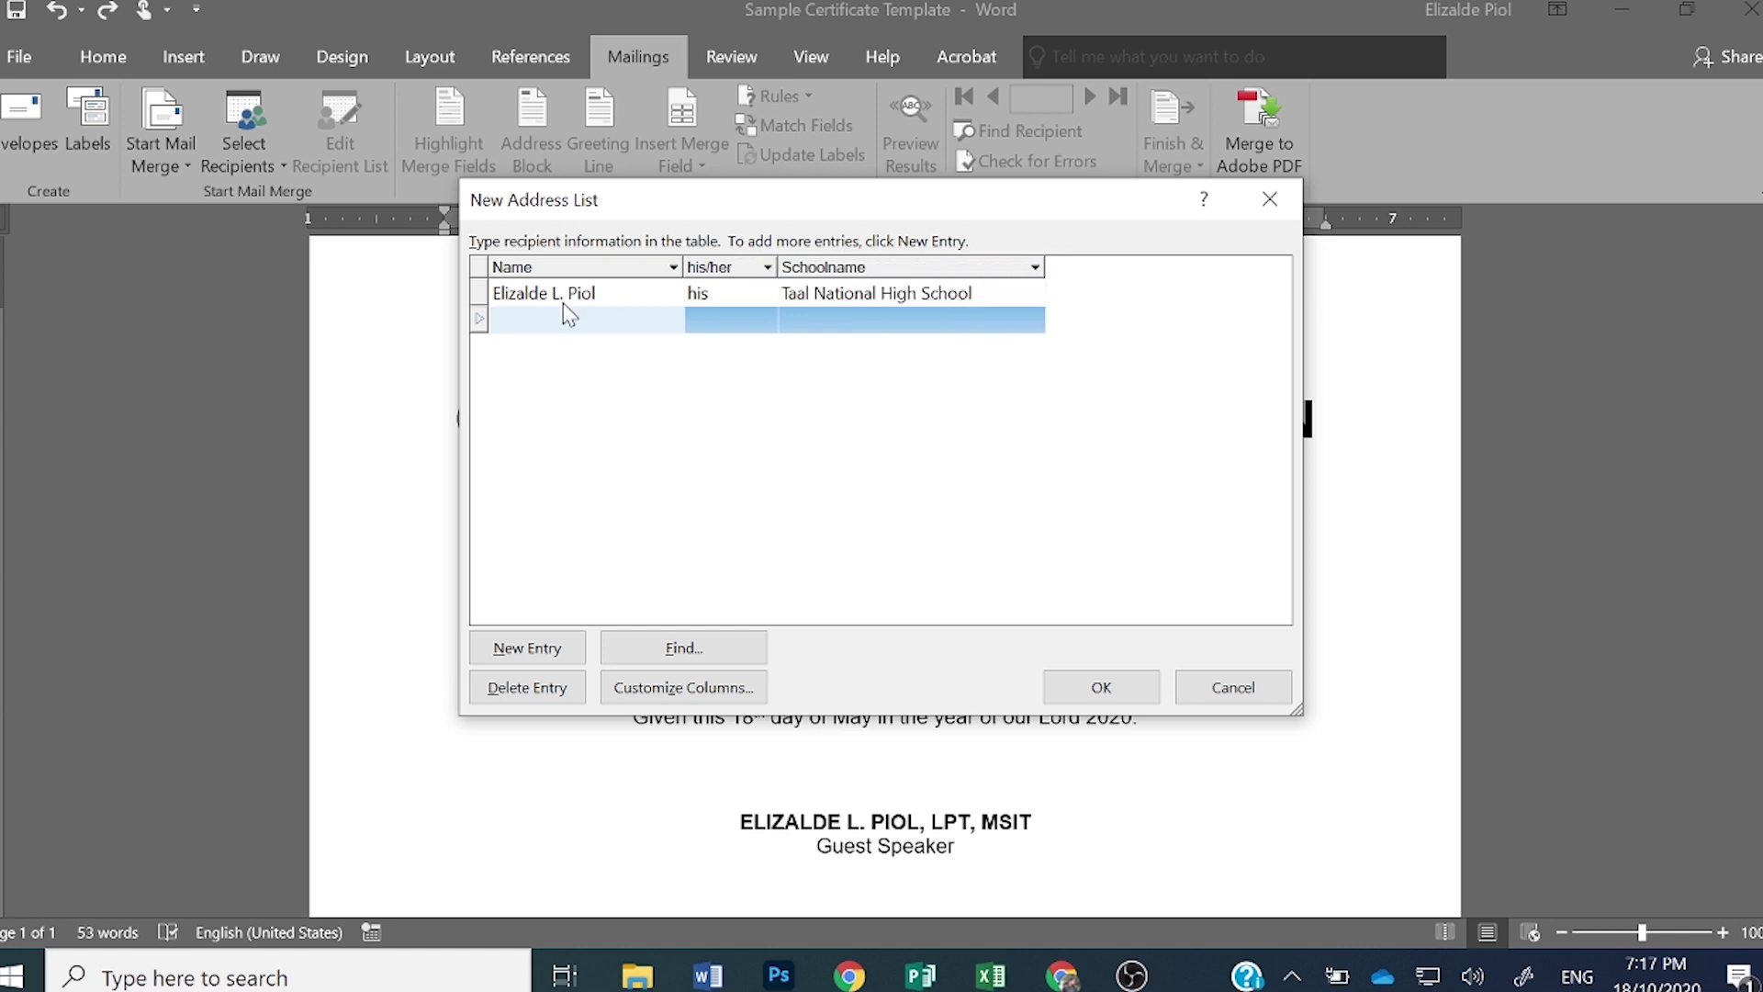
click(570, 322)
text(Juan Dela Cruz)
key(Tab)
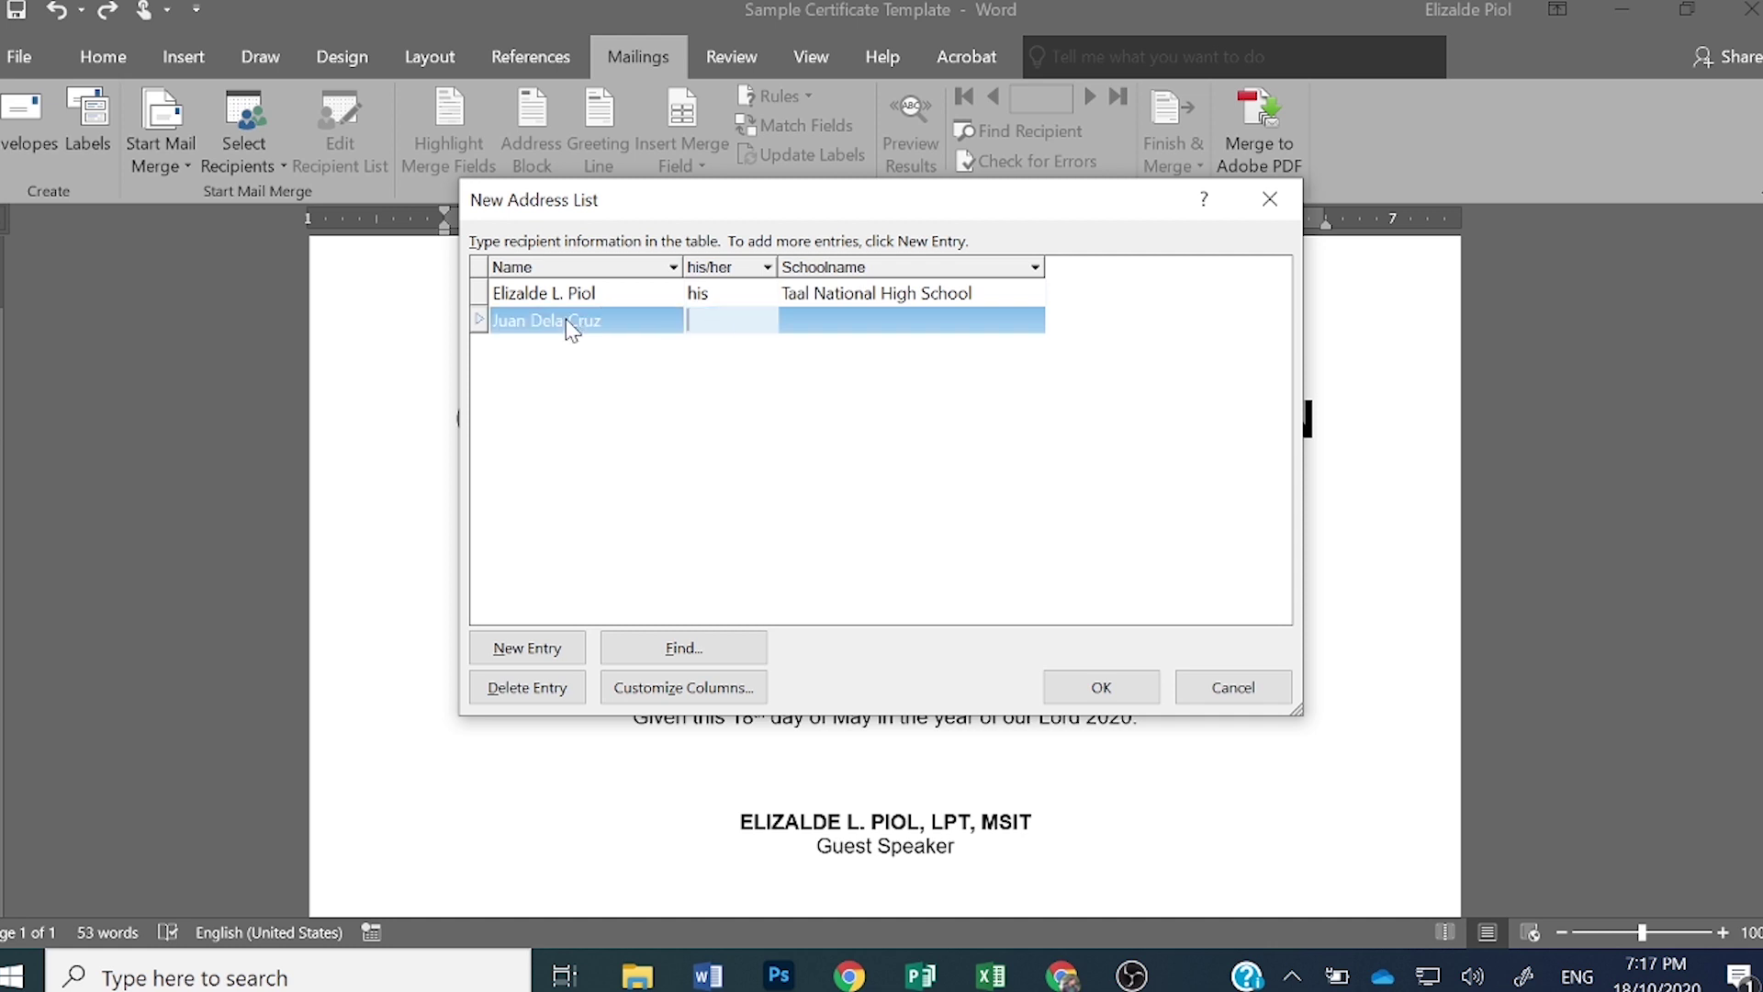
text(his)
key(Tab)
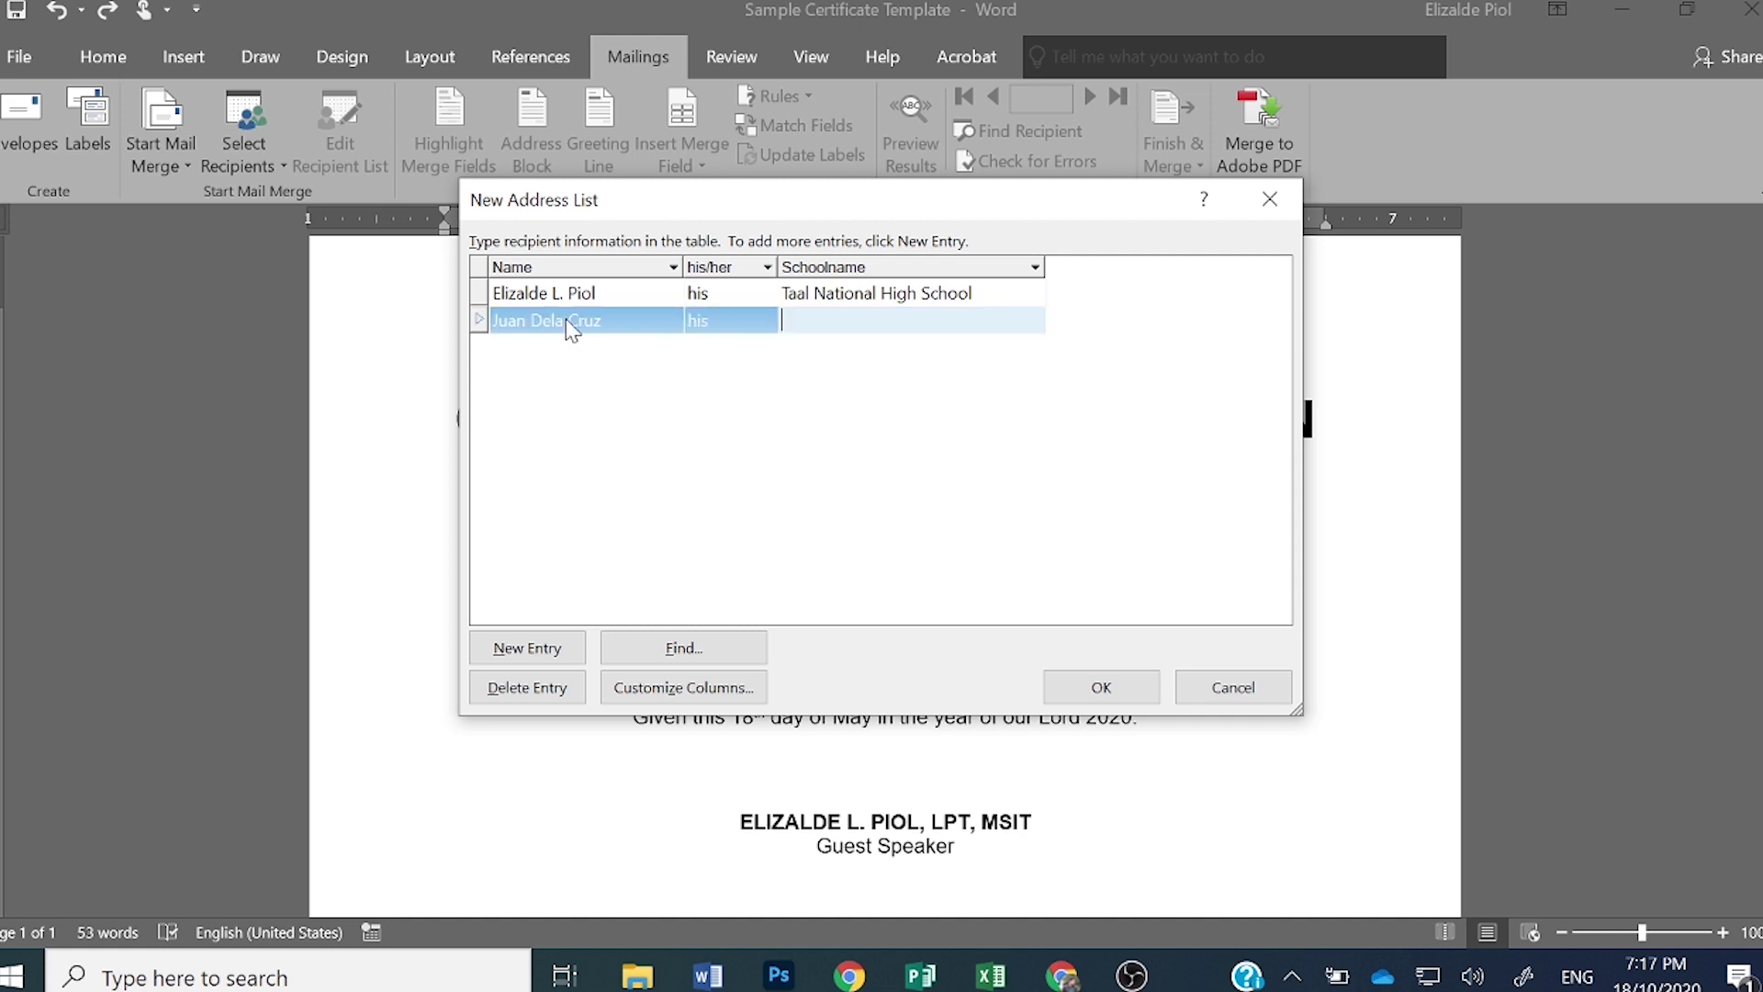
text(Lemery Senior High School)
key(Tab)
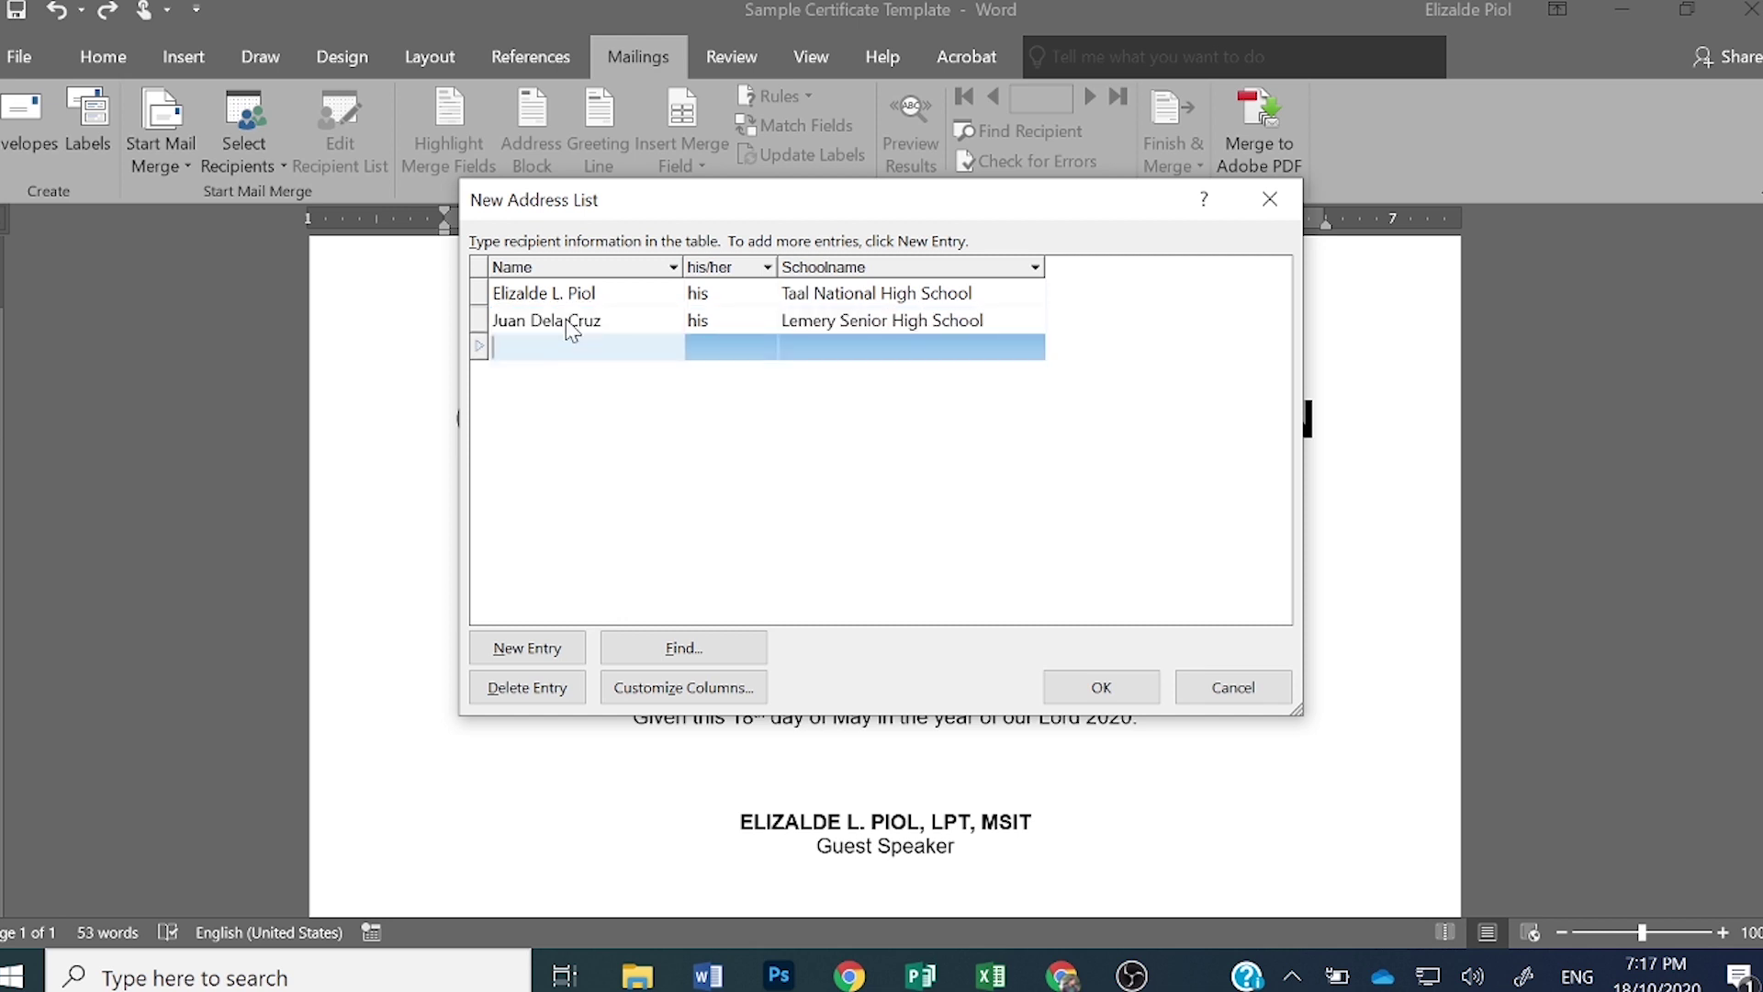
- Add a third recipient with pronoun her from Calaca Senior High School
key(Tab)
text(her)
key(Tab)
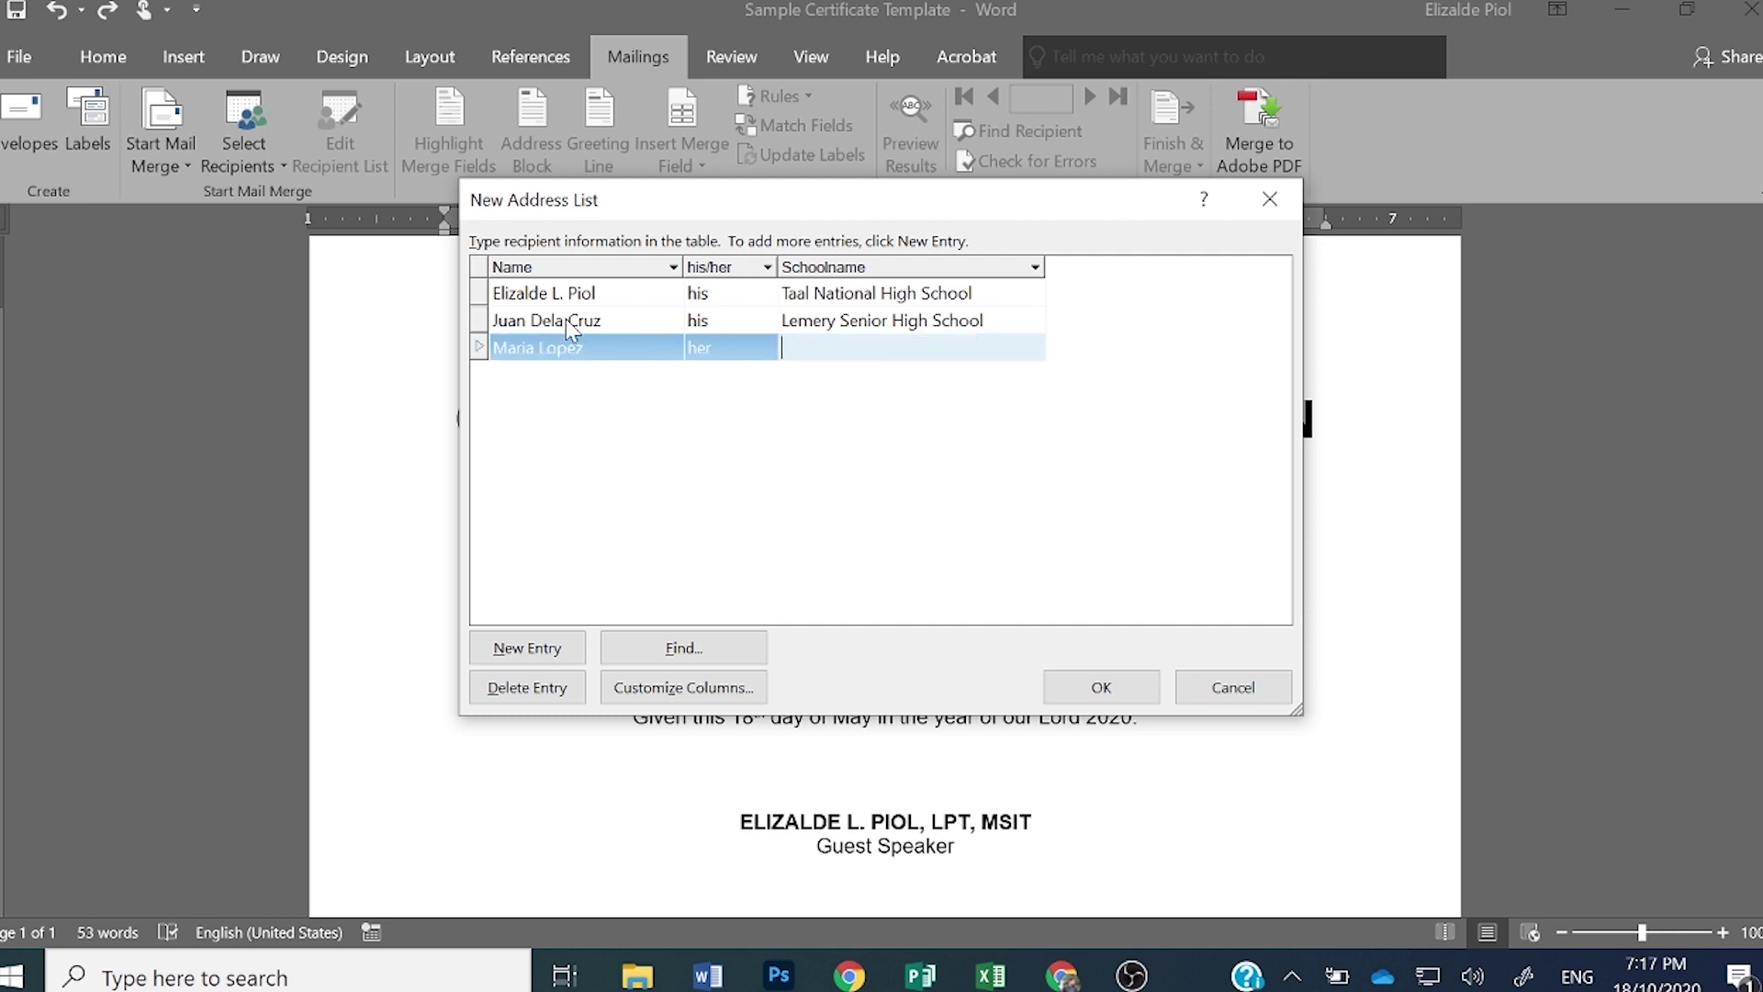
text(Calaca Senior High Sch)
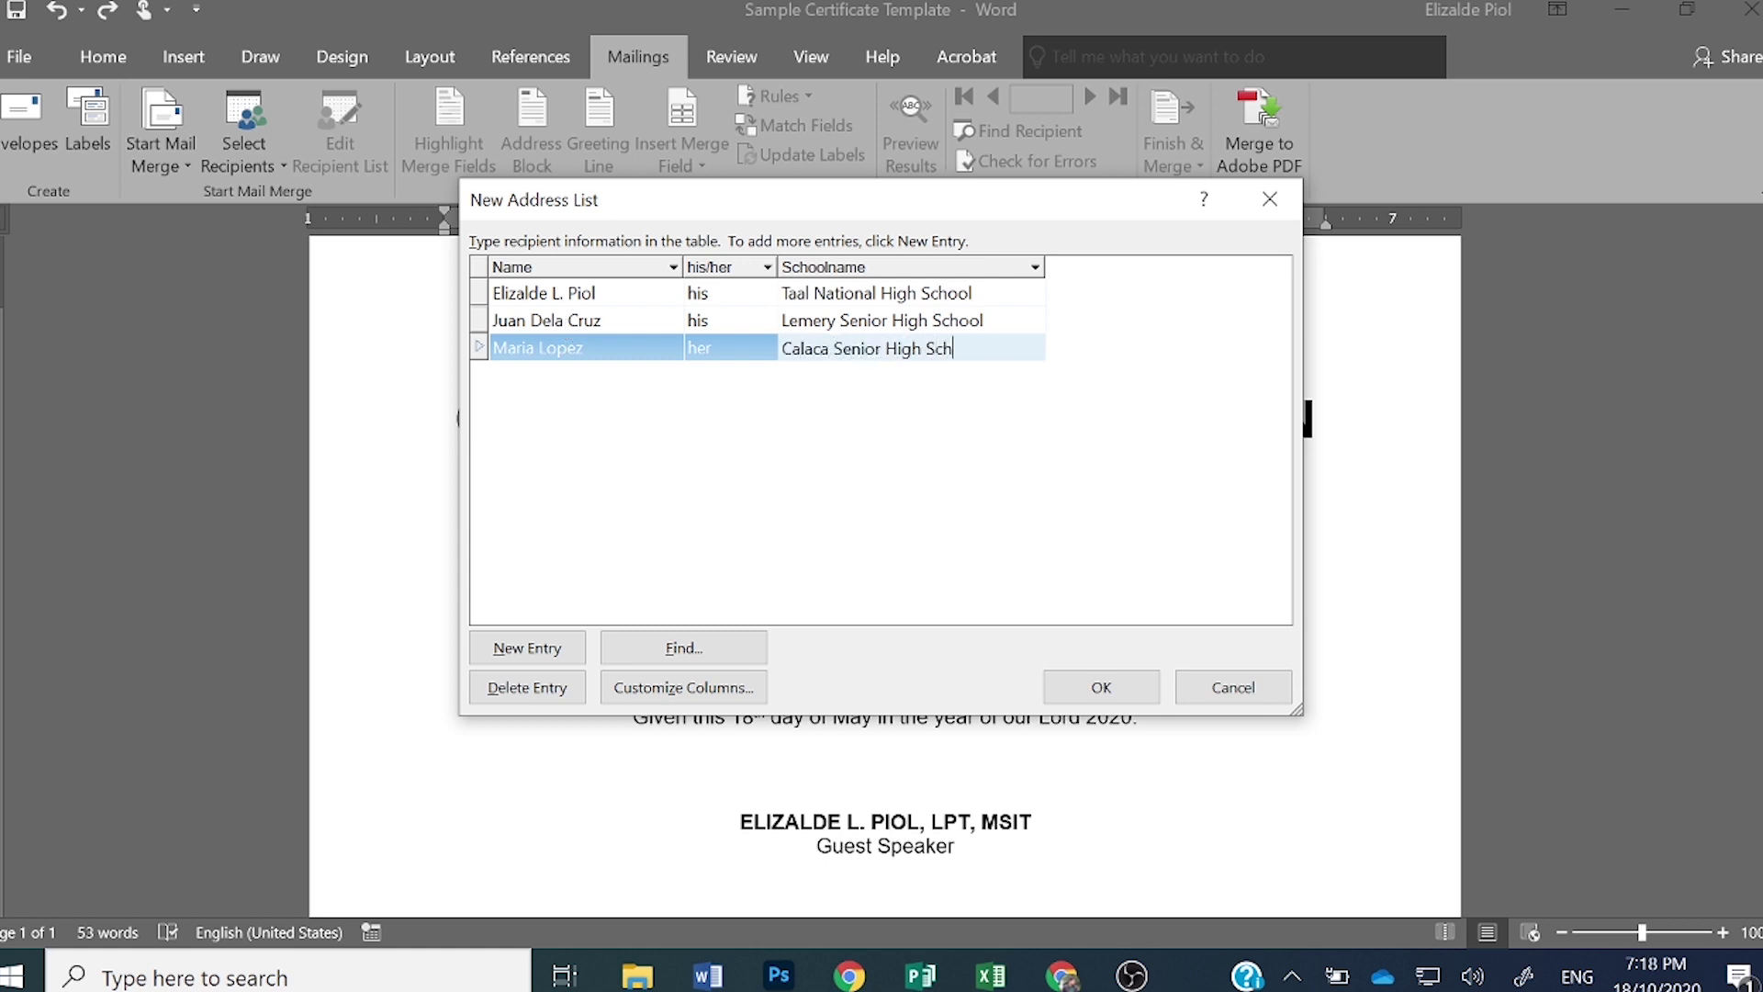
text(ool)
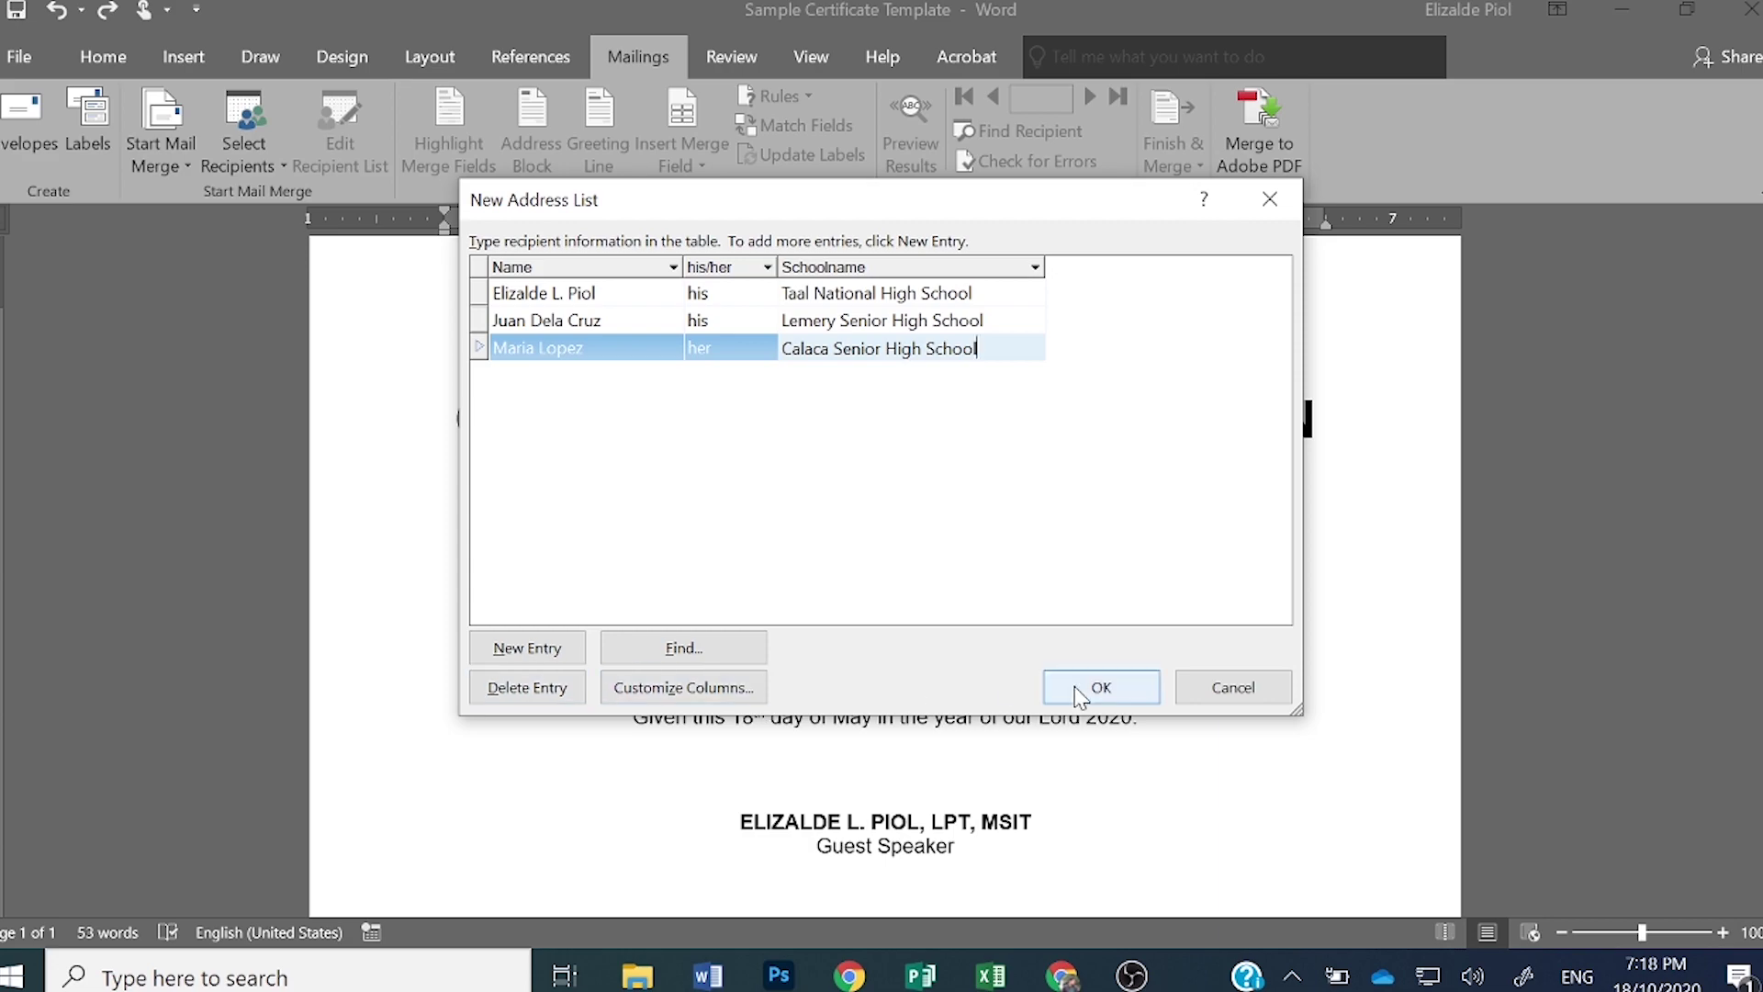
key(alt+Tab)
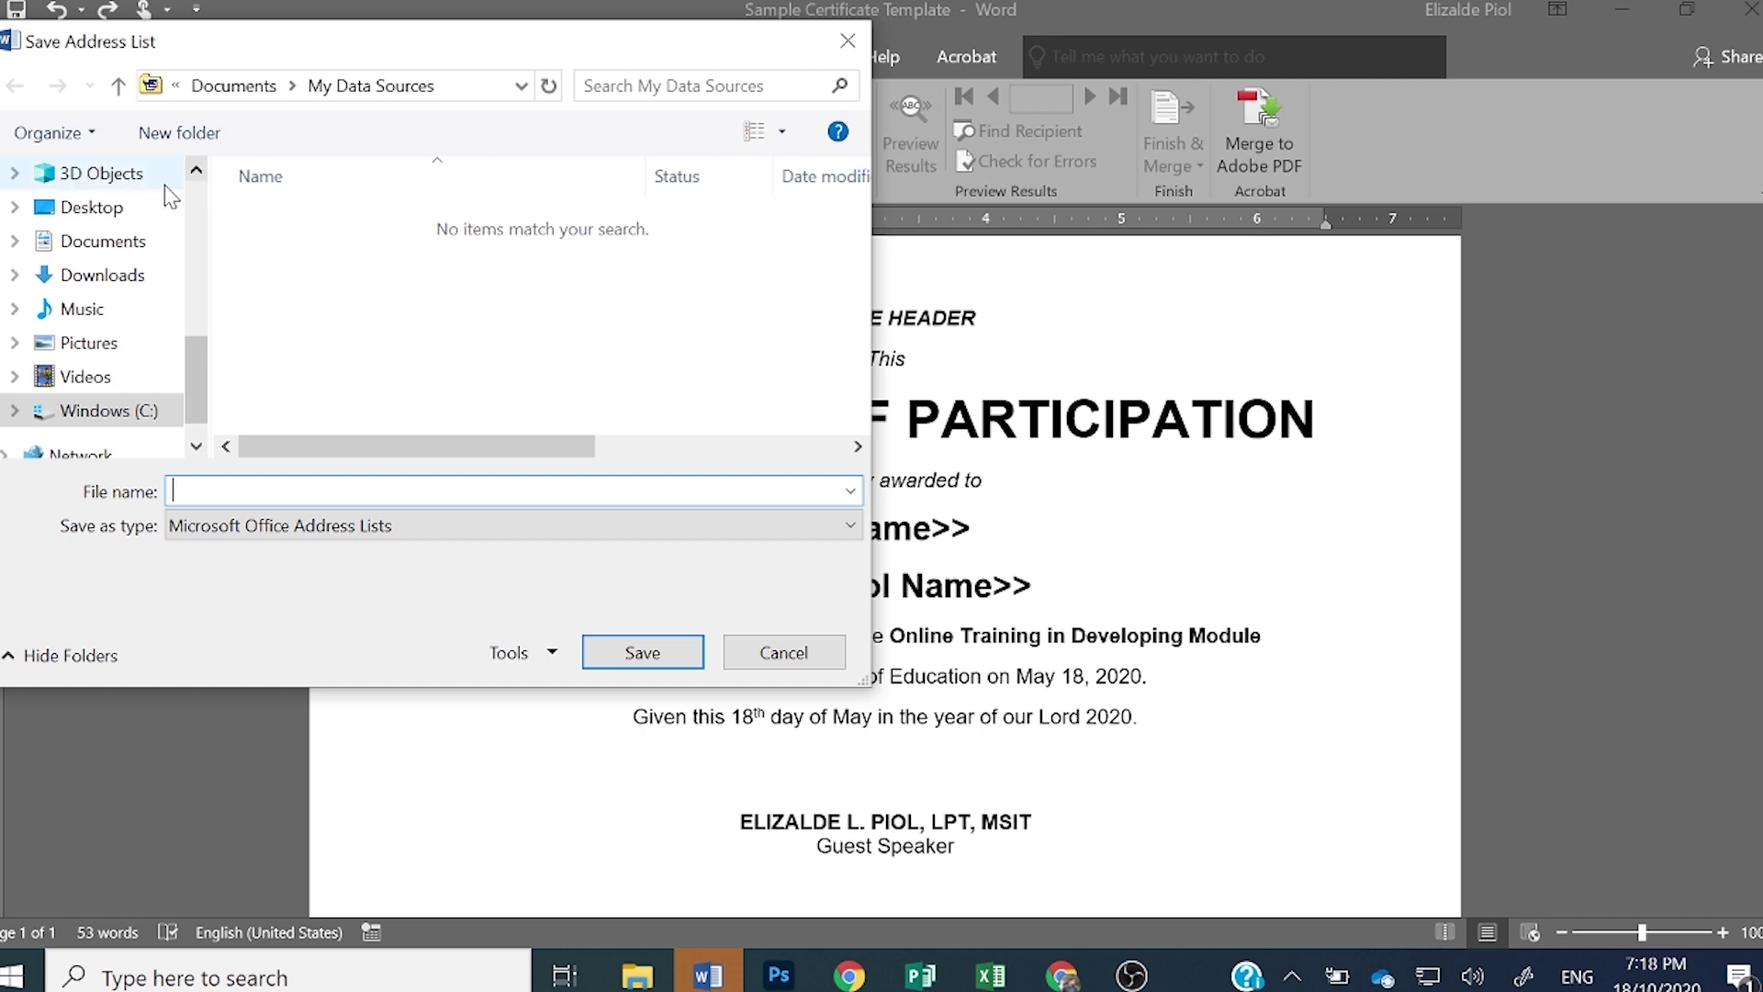
- Save the recipient list as 'Sample List' in My Data Sources
drag(185, 44, 338, 77)
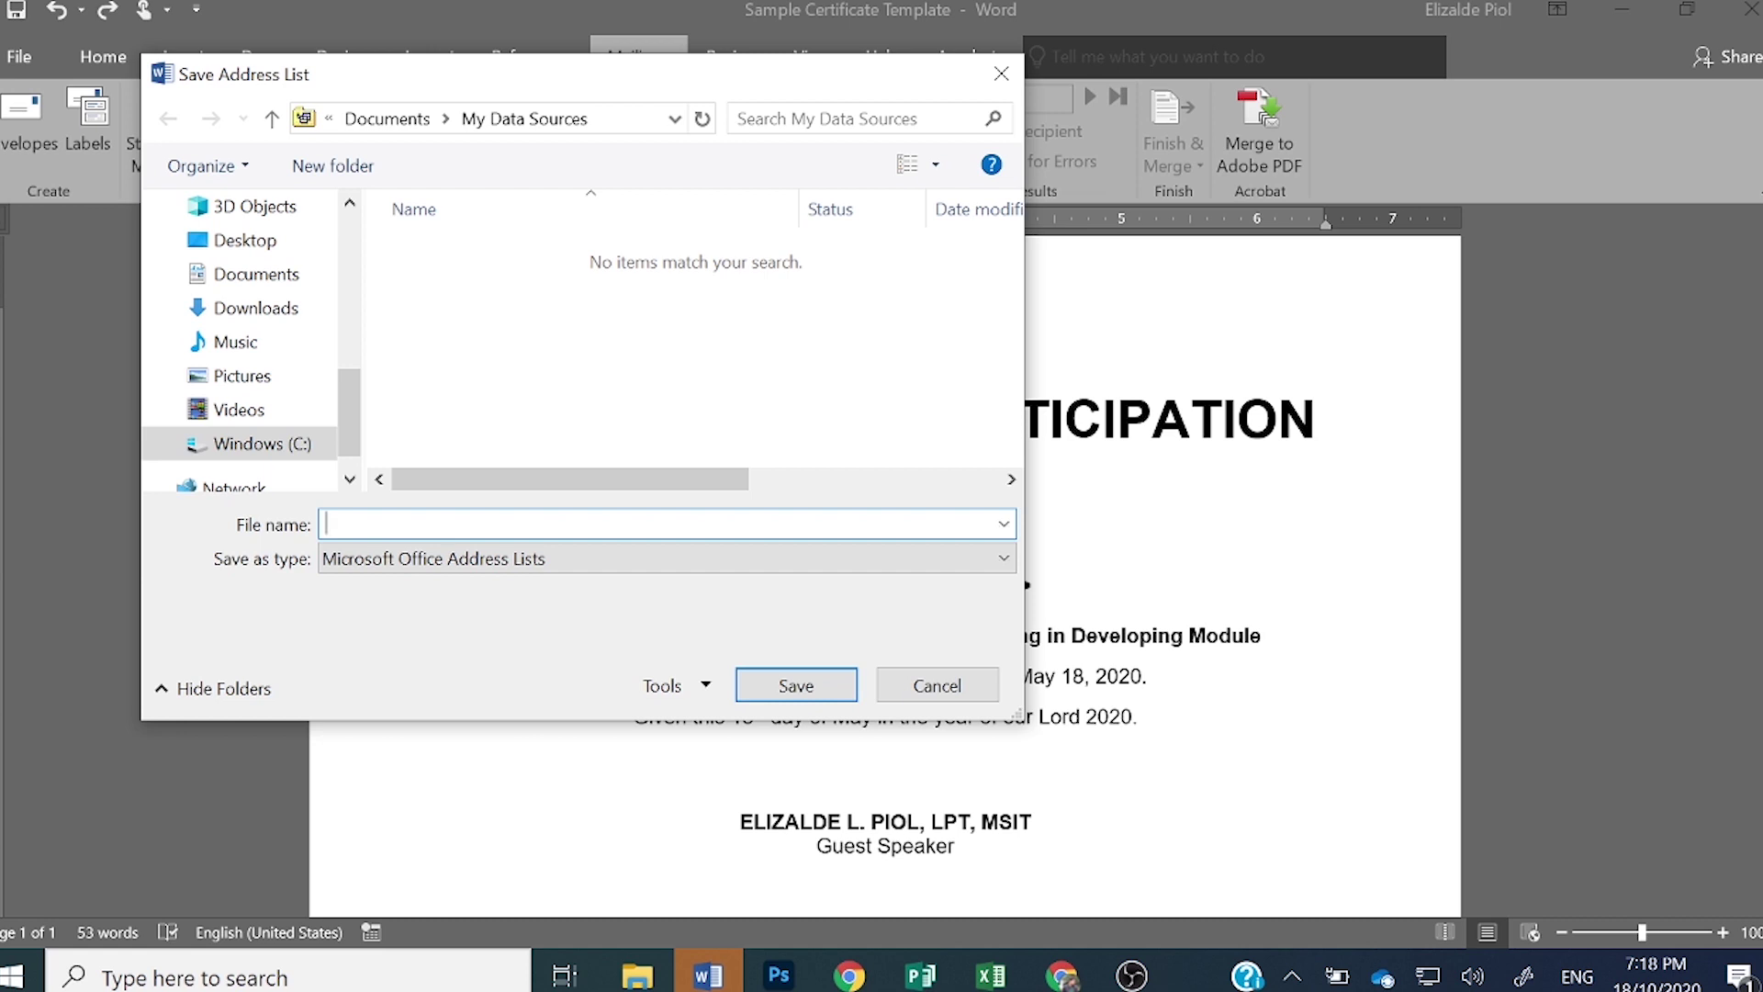
text(Sample List)
click(796, 686)
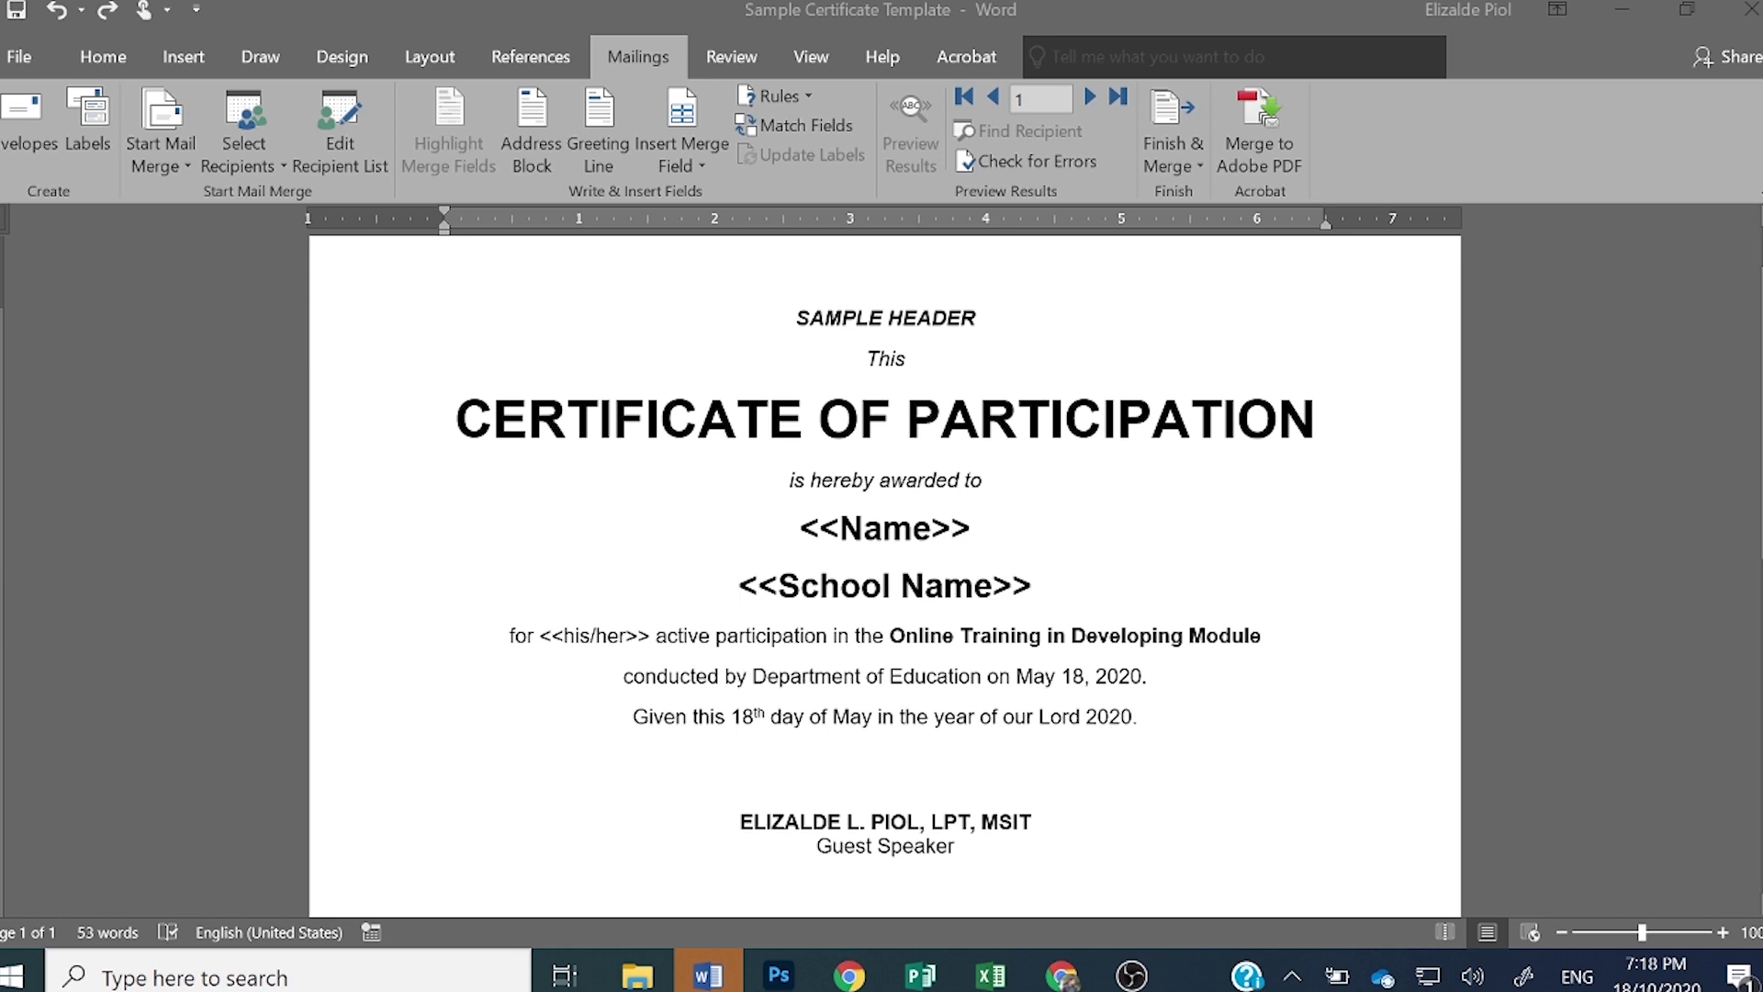
- Replace the <<Name>> placeholder with the Name merge field
click(971, 528)
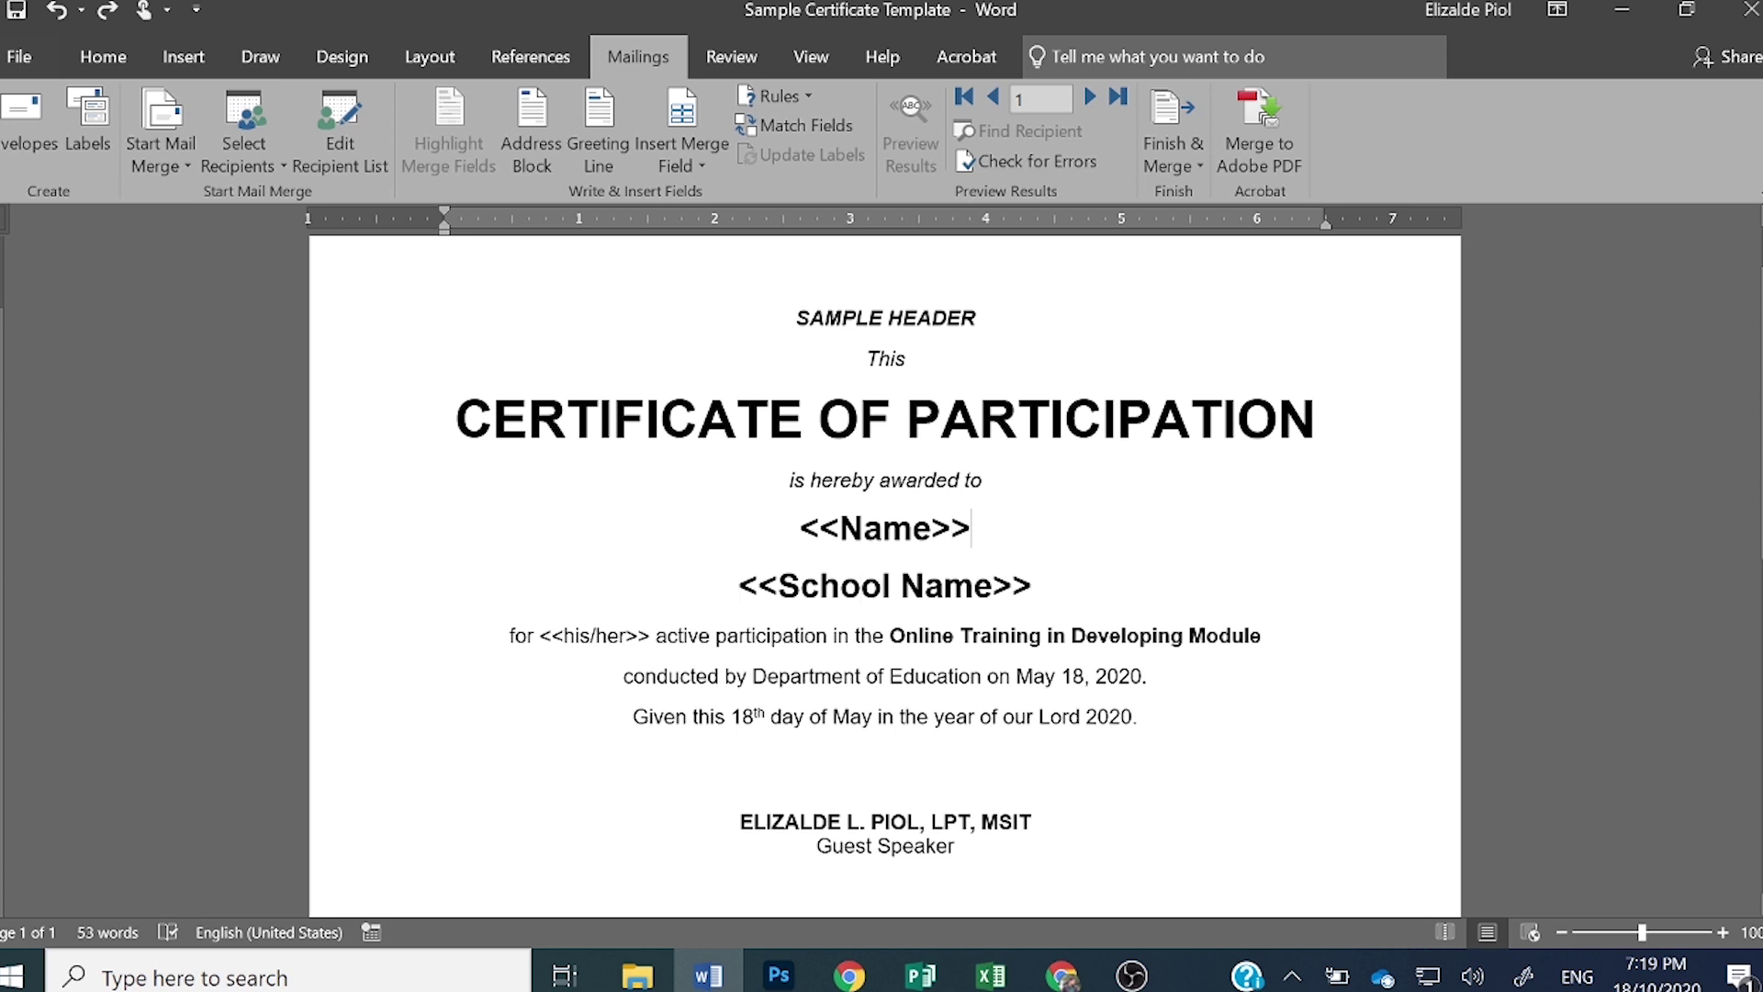
drag(972, 531, 804, 549)
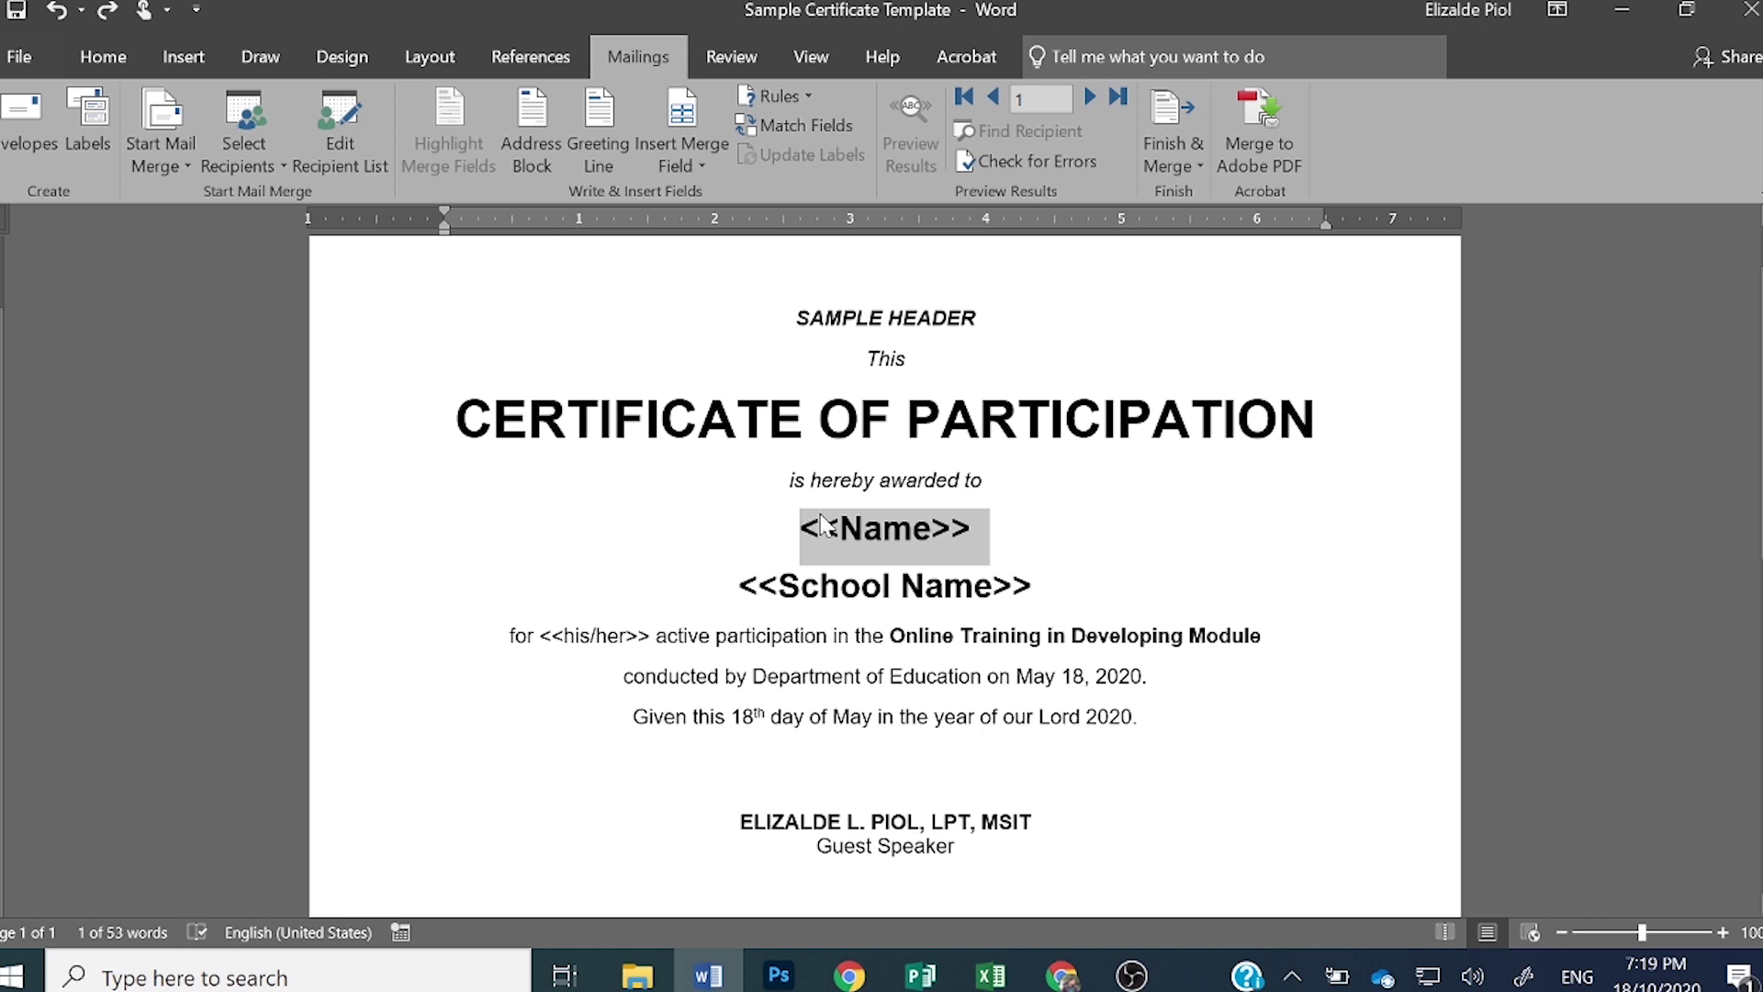
click(678, 169)
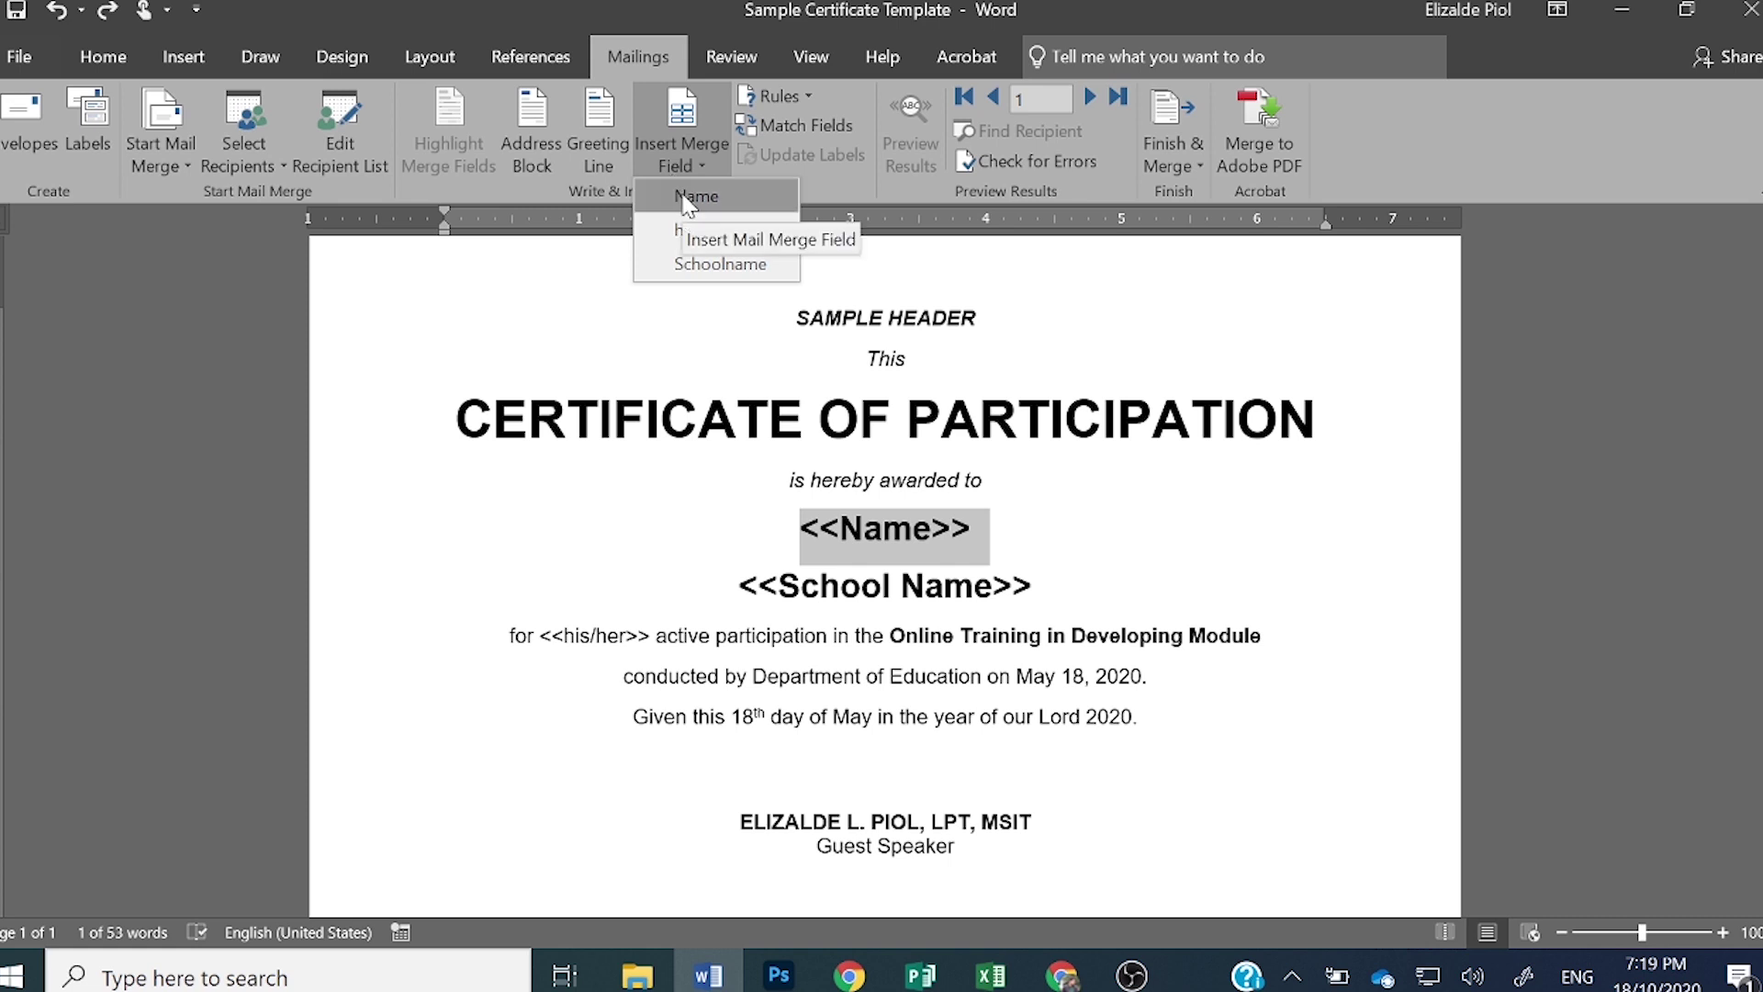
click(687, 198)
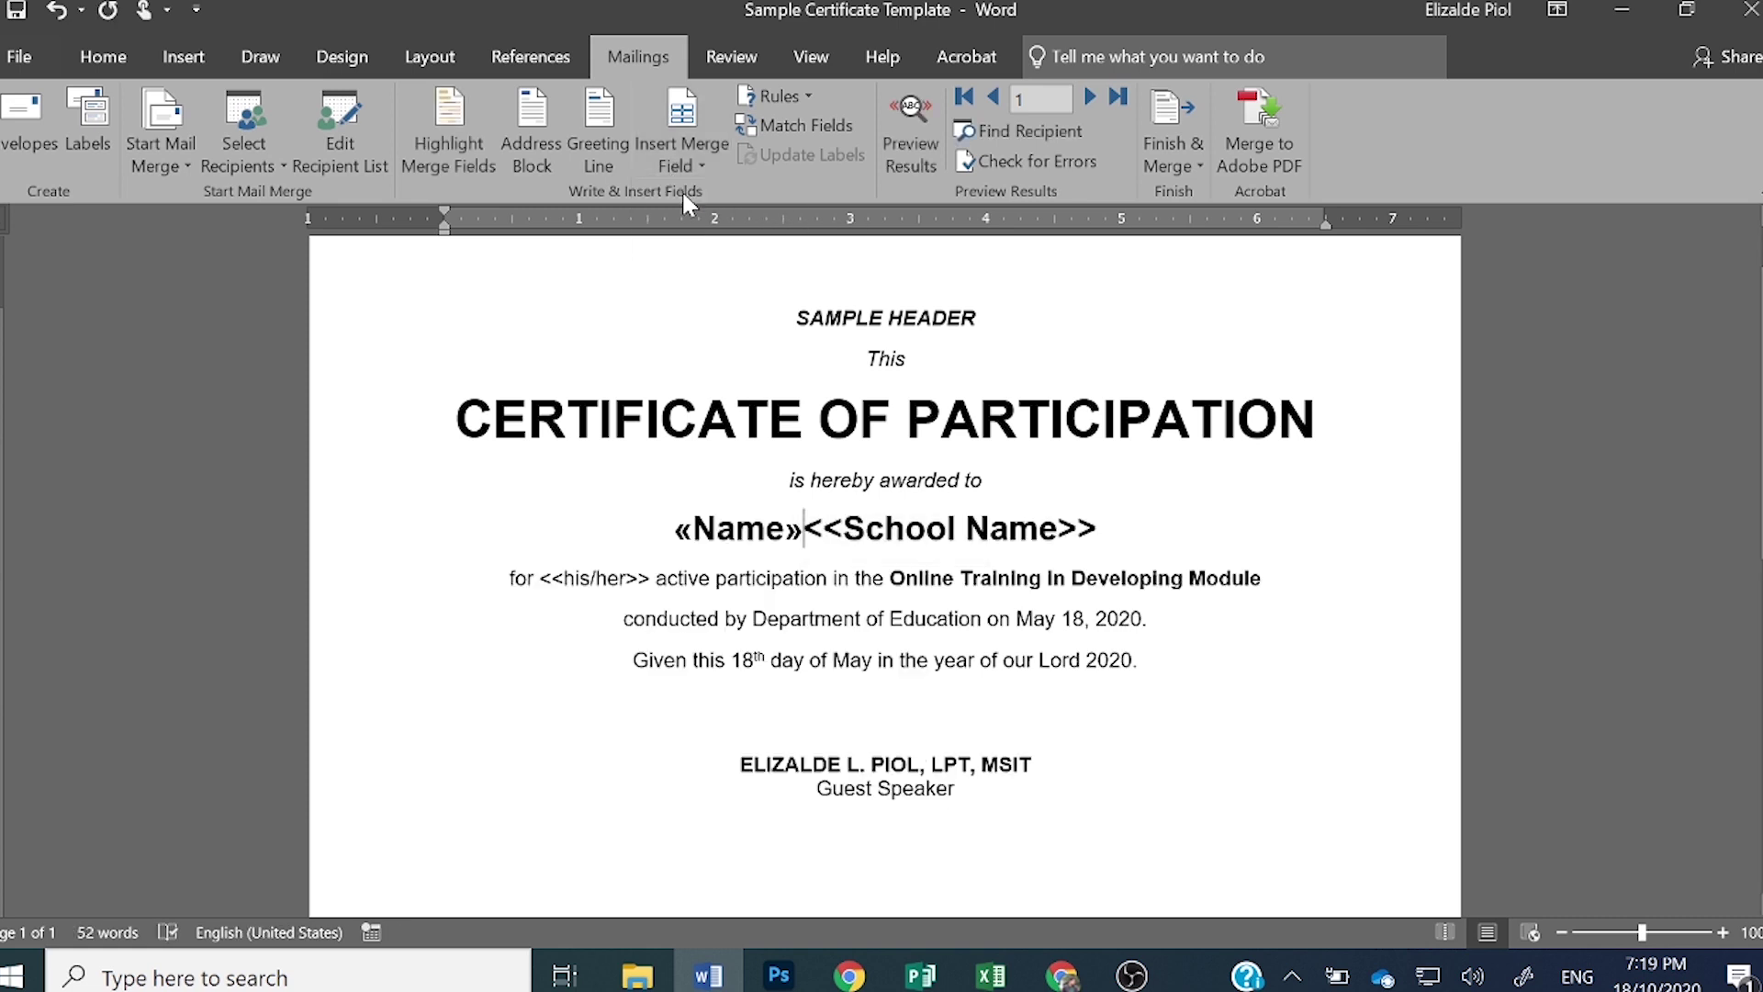
- Put the school placeholder on its own line and replace it with the Schoolname merge field
key(Return)
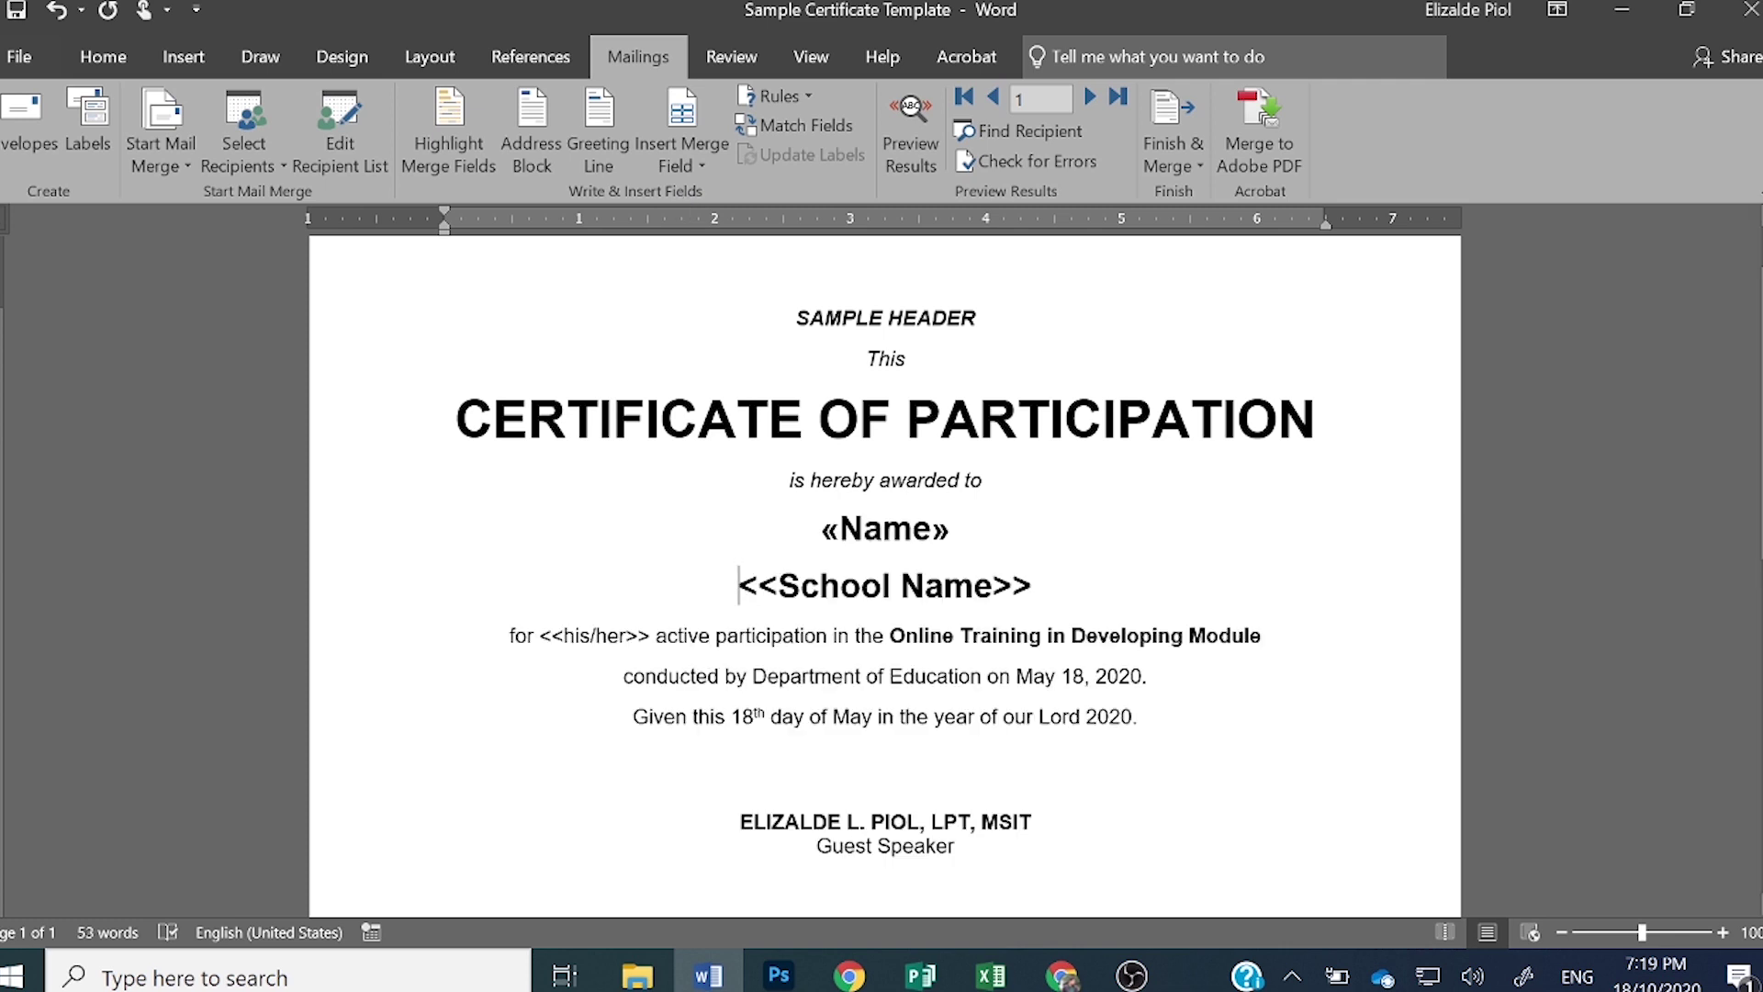
key(End)
key(shift+Left)
key(shift+Left)
drag(1032, 588, 734, 590)
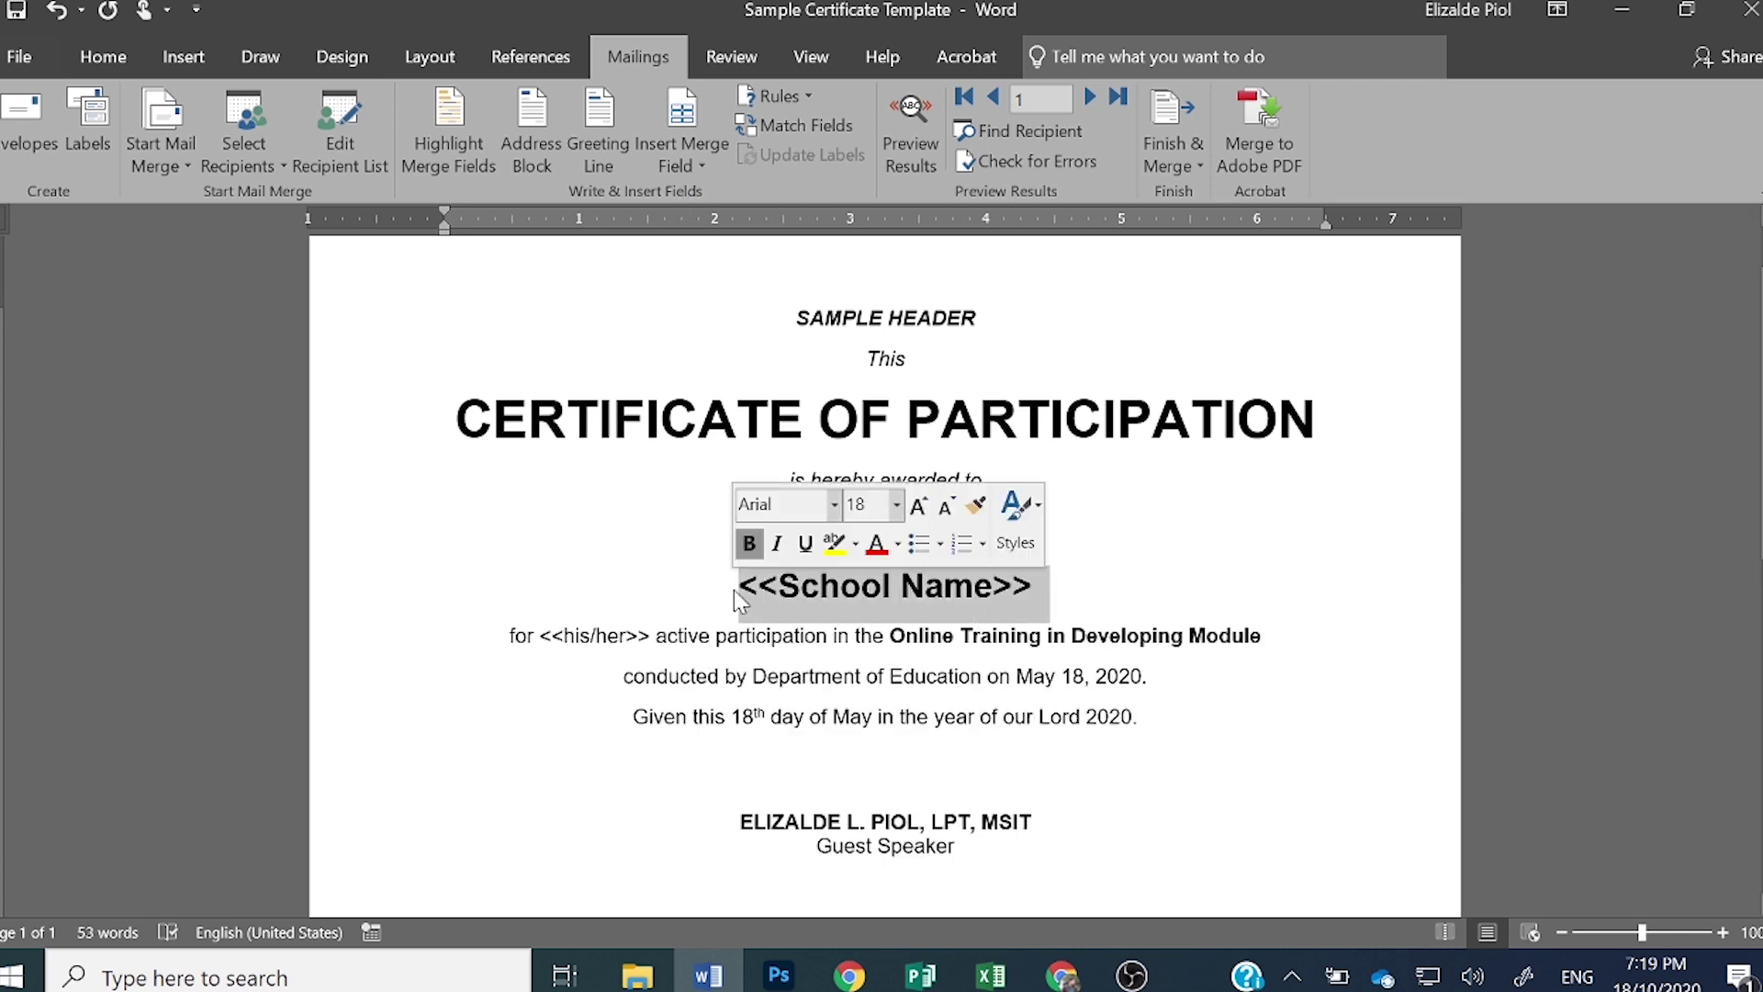
click(726, 162)
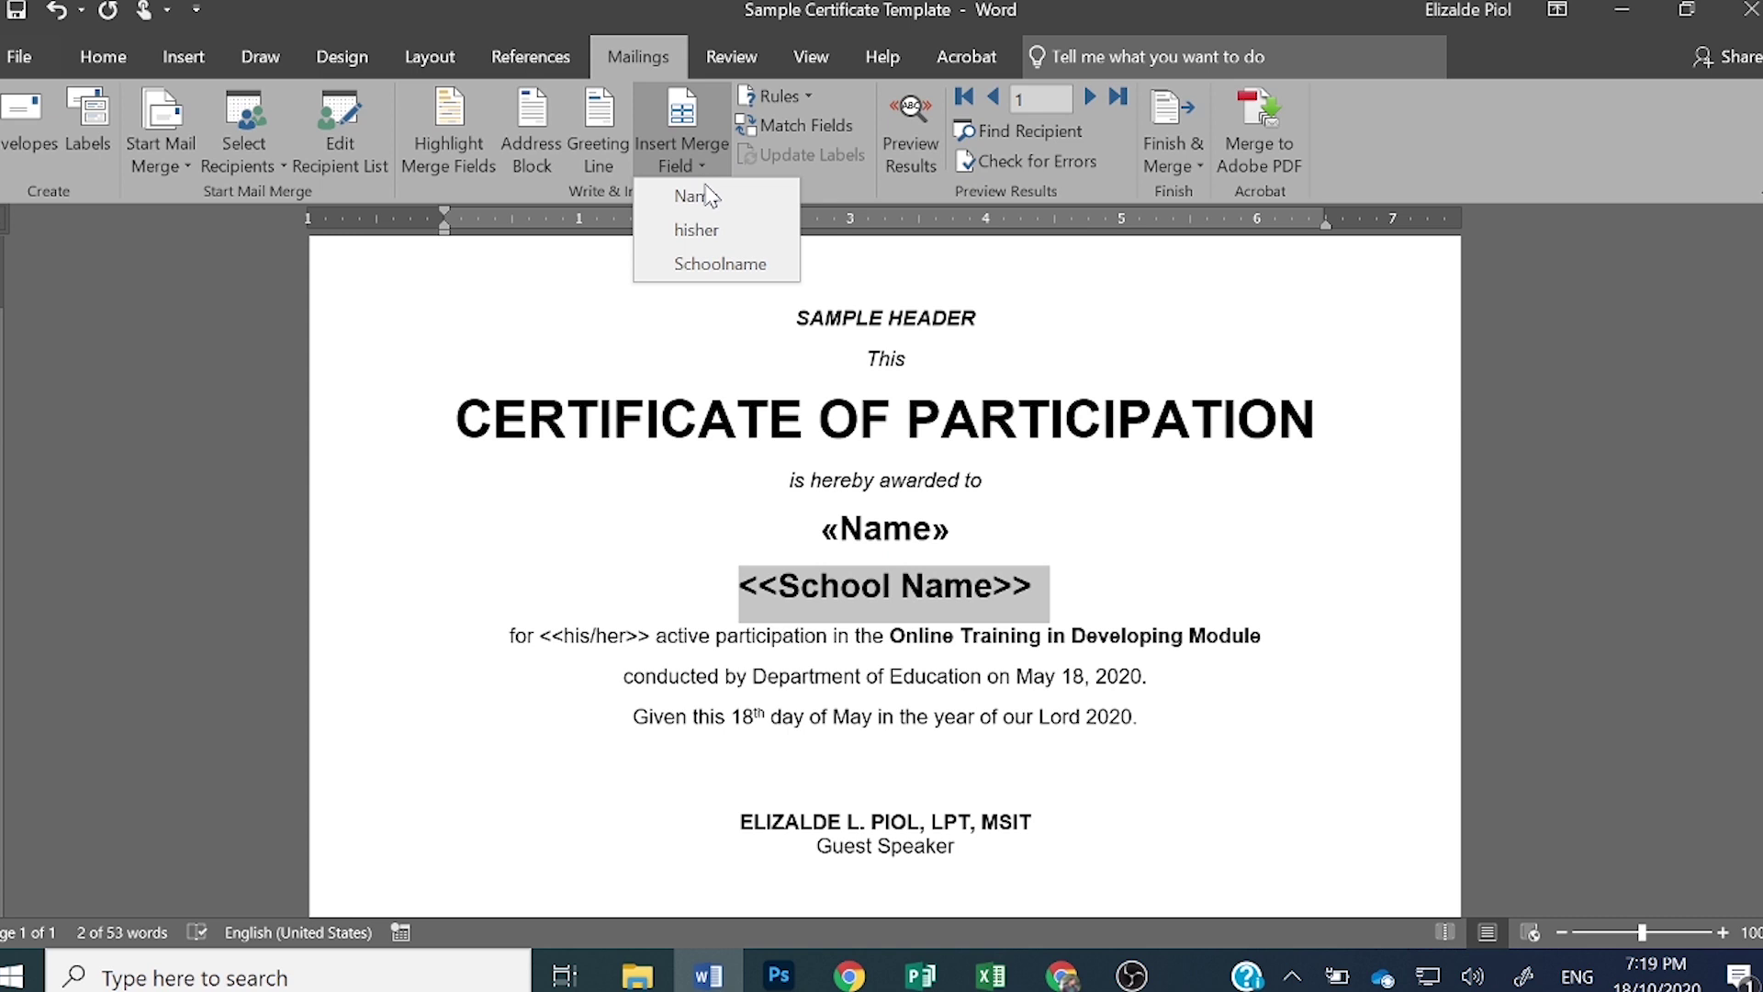
click(726, 259)
- Move the participation sentence to a new line and replace <<his/her>> with the hisher field
key(Return)
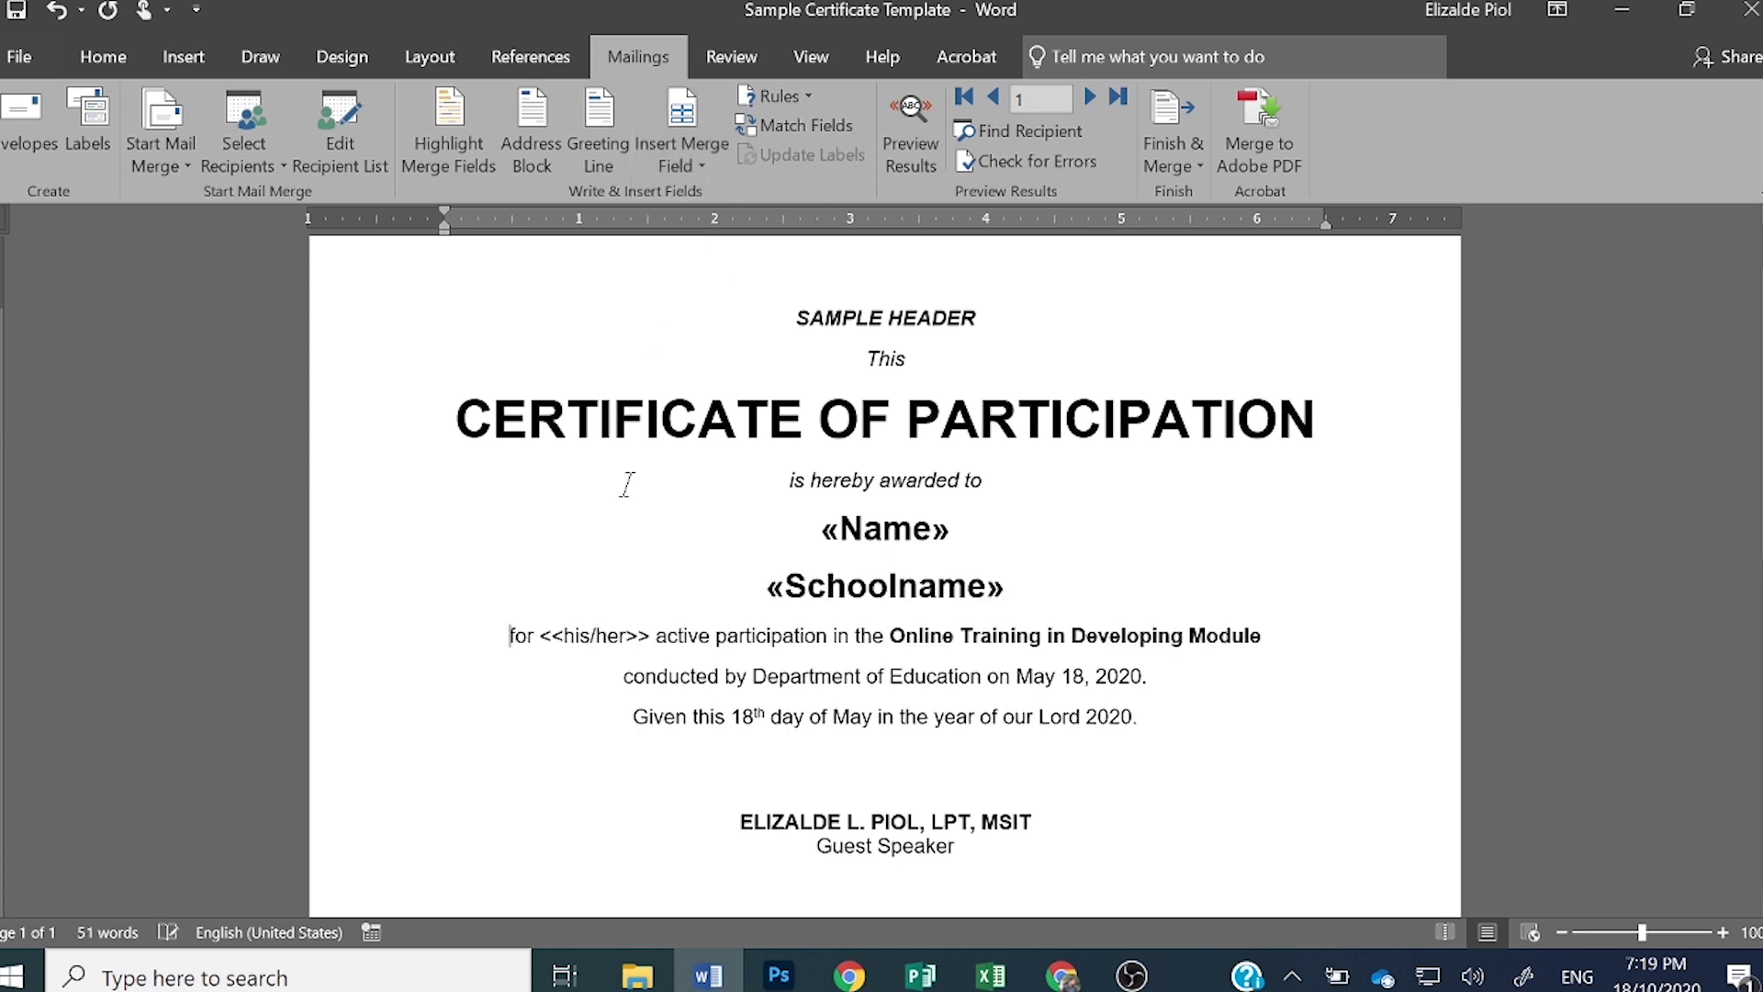
drag(650, 636, 539, 635)
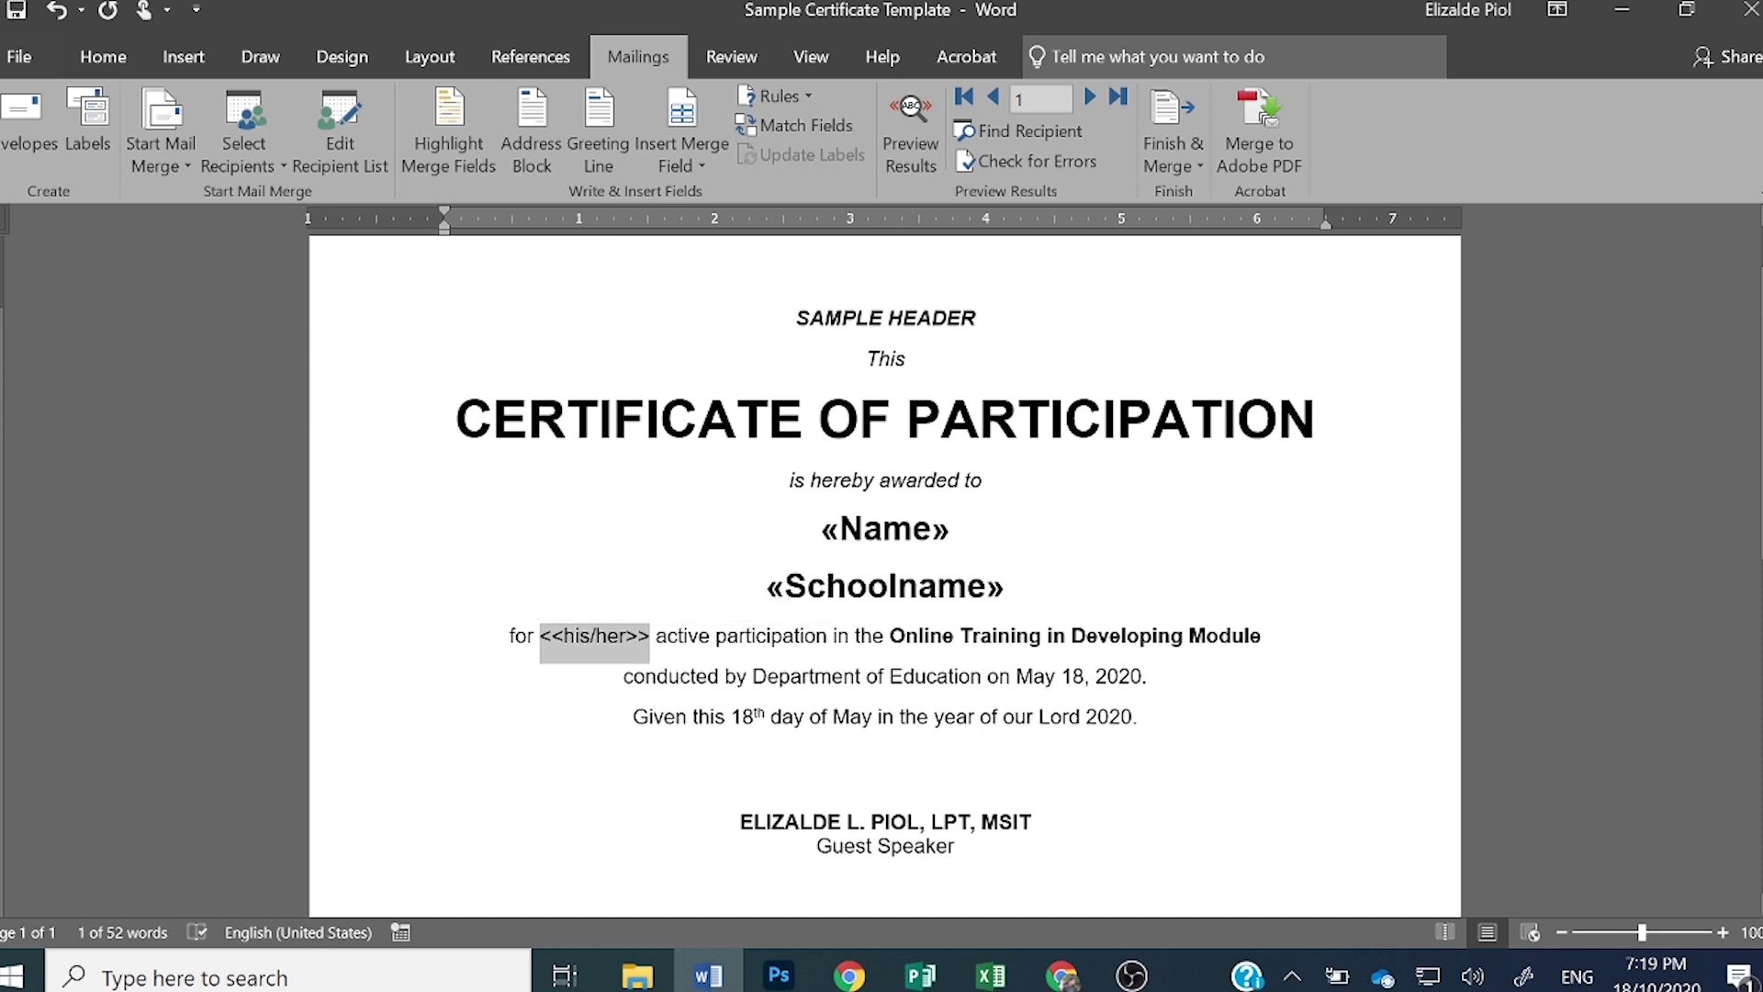
click(681, 158)
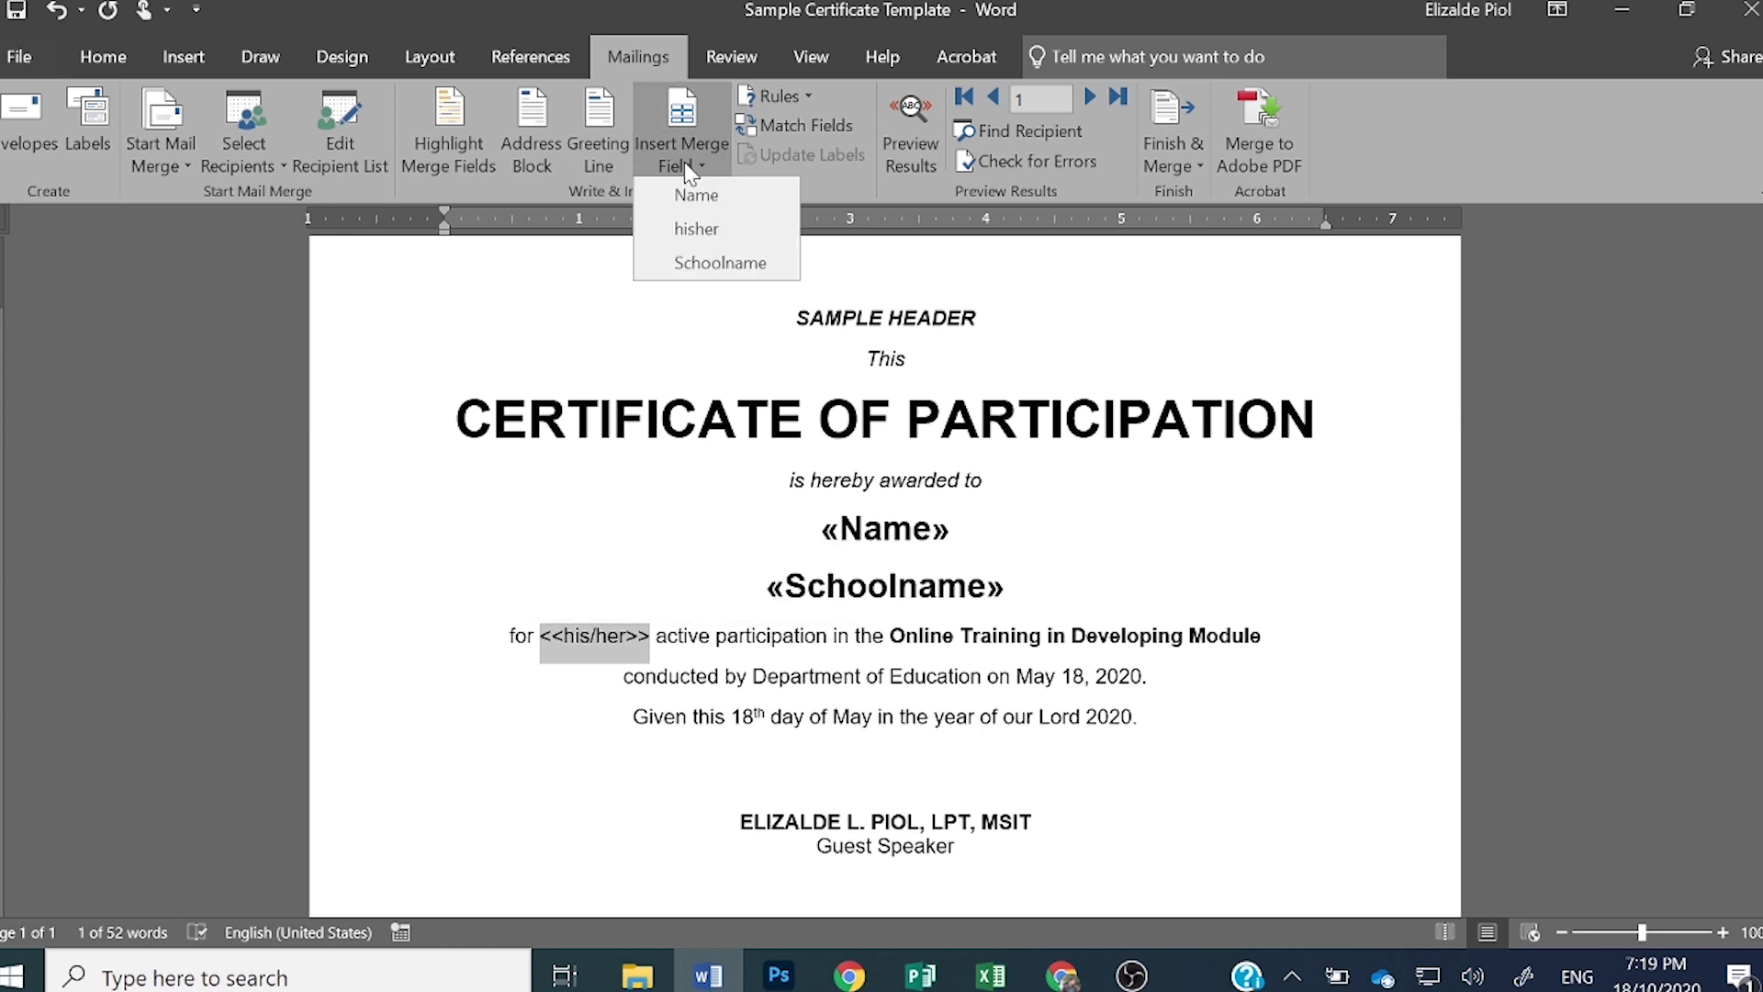
click(696, 230)
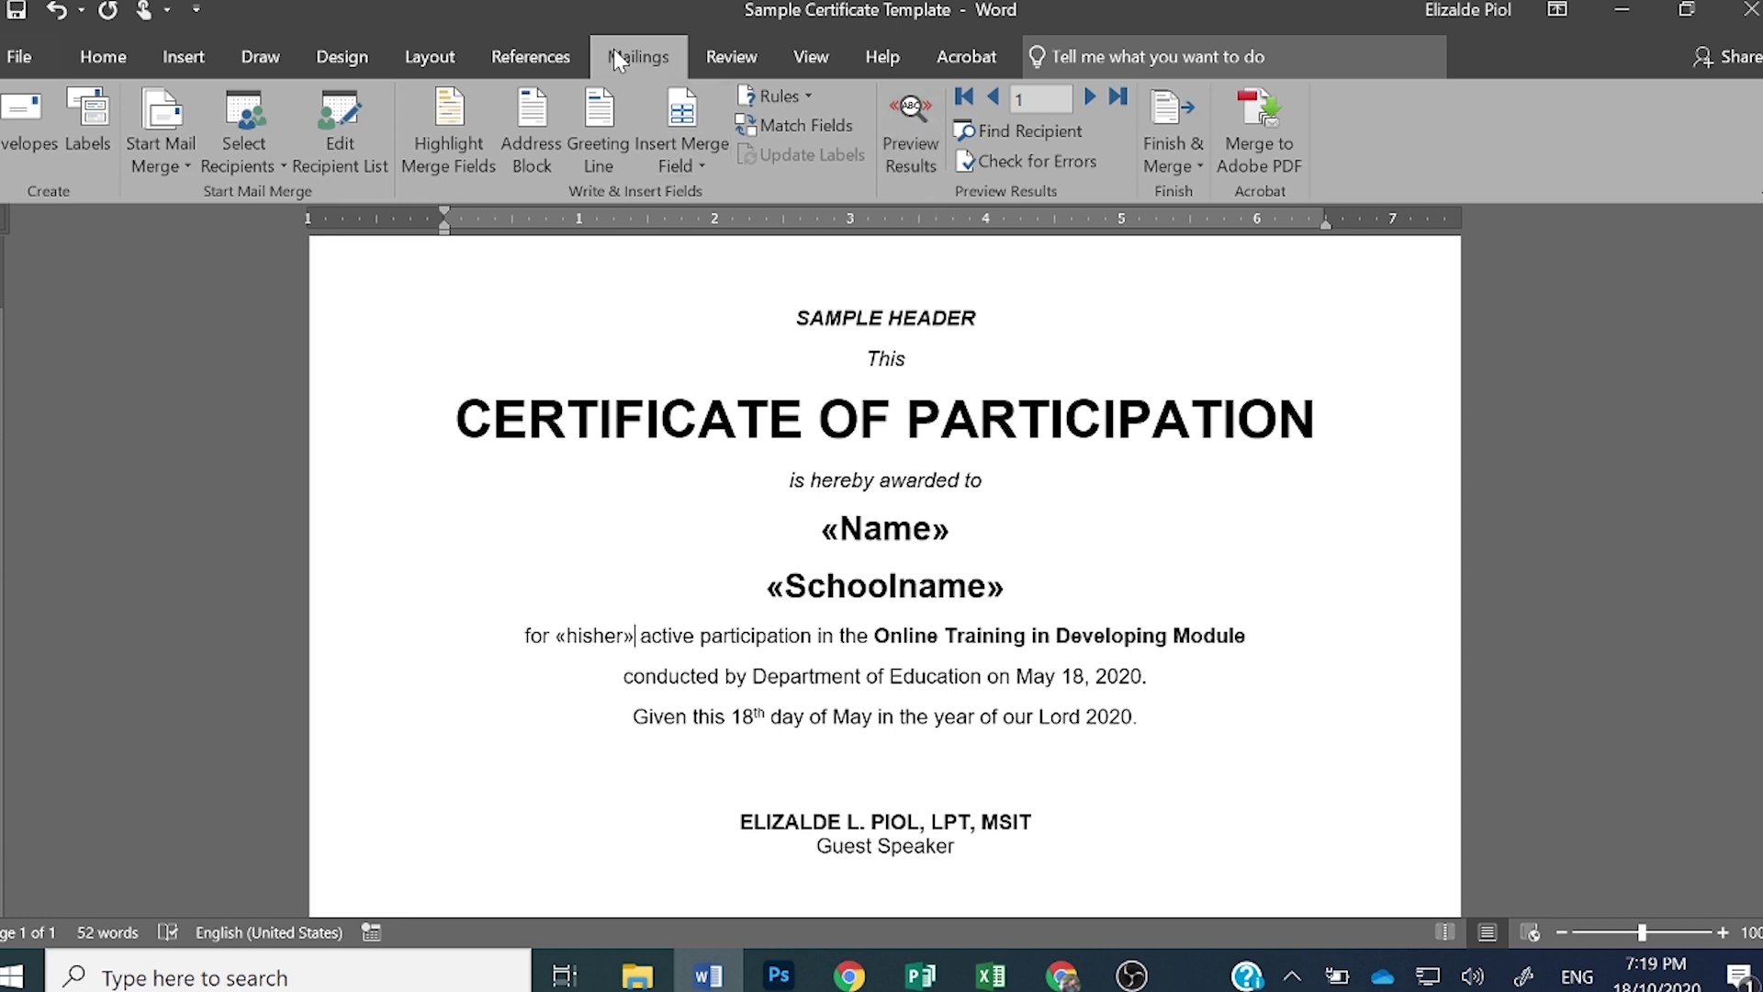
- Turn on Preview Results and check the merged name, school and pronoun for record 1
click(917, 162)
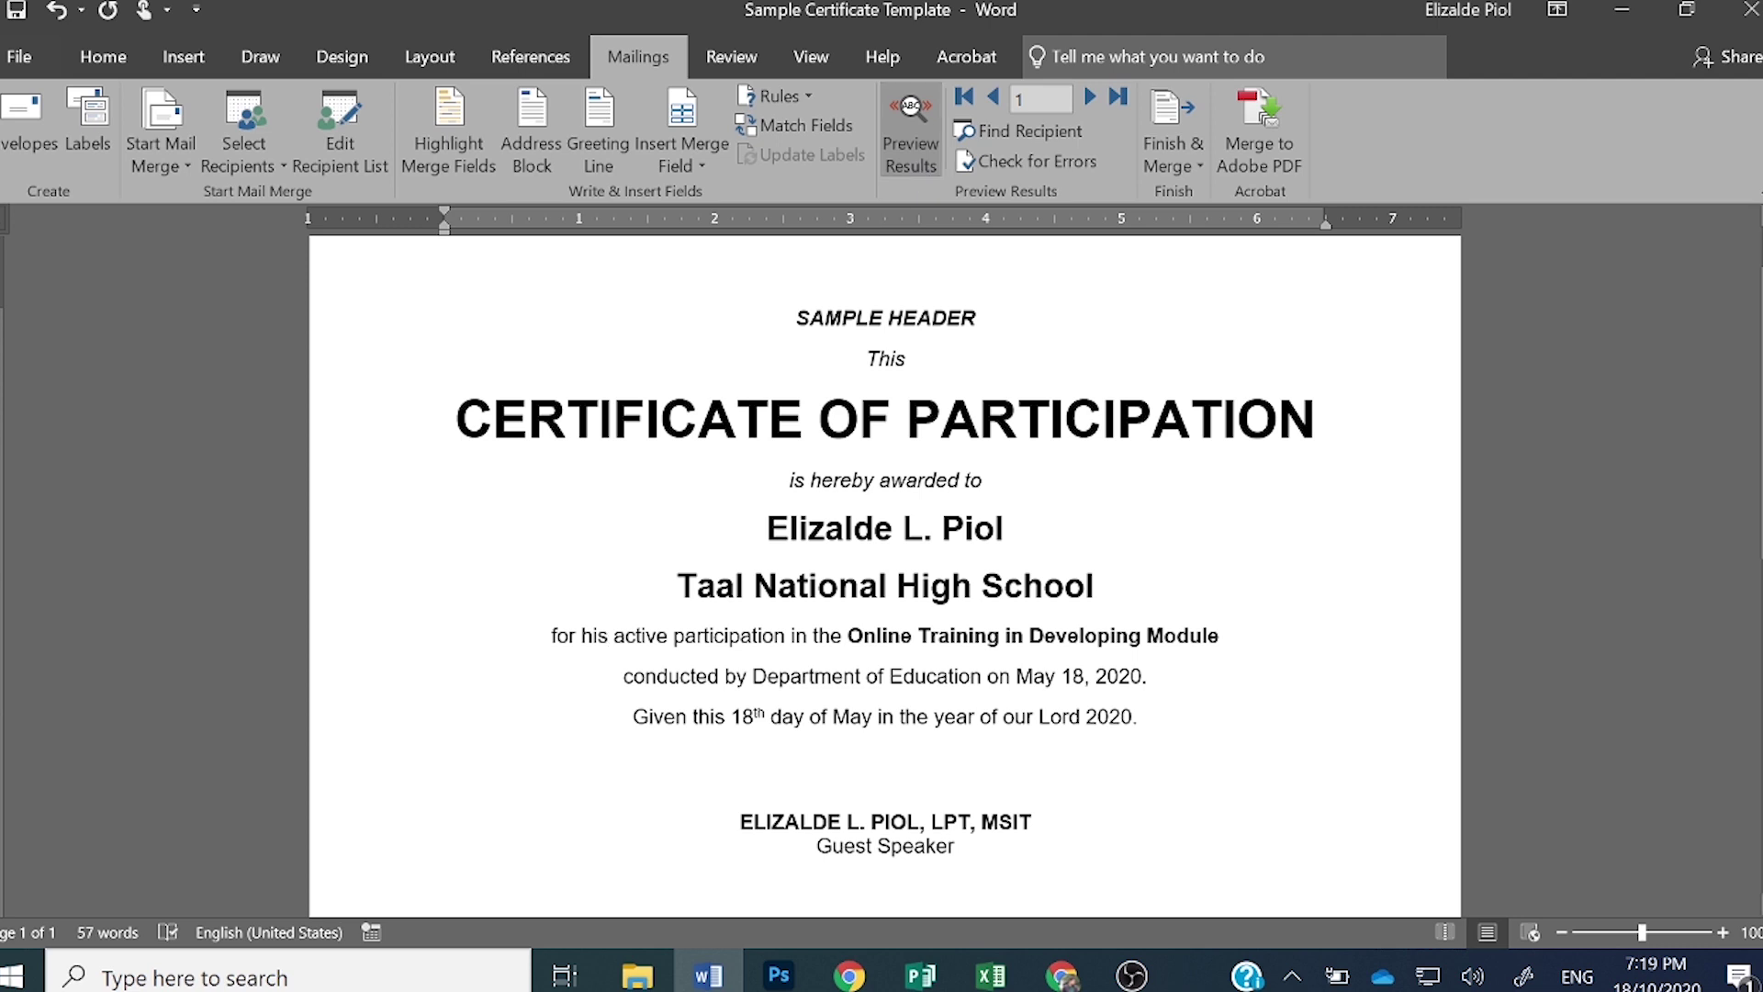
click(776, 542)
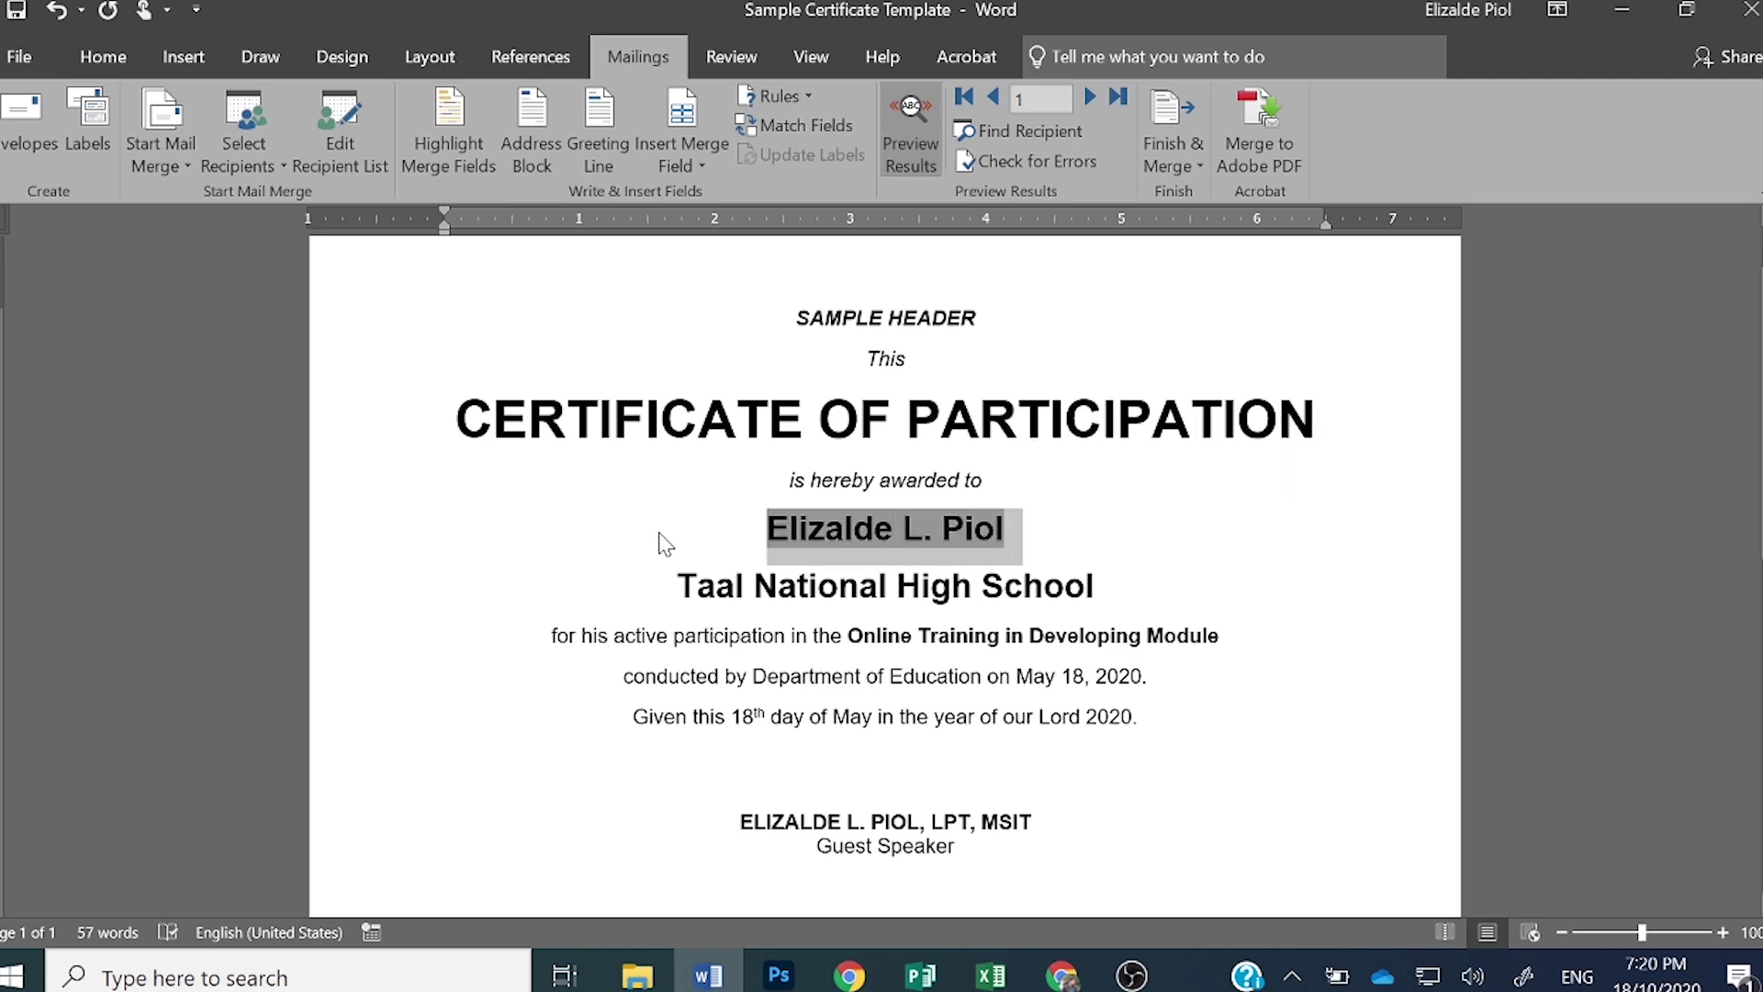
key(Down)
drag(680, 586, 1093, 586)
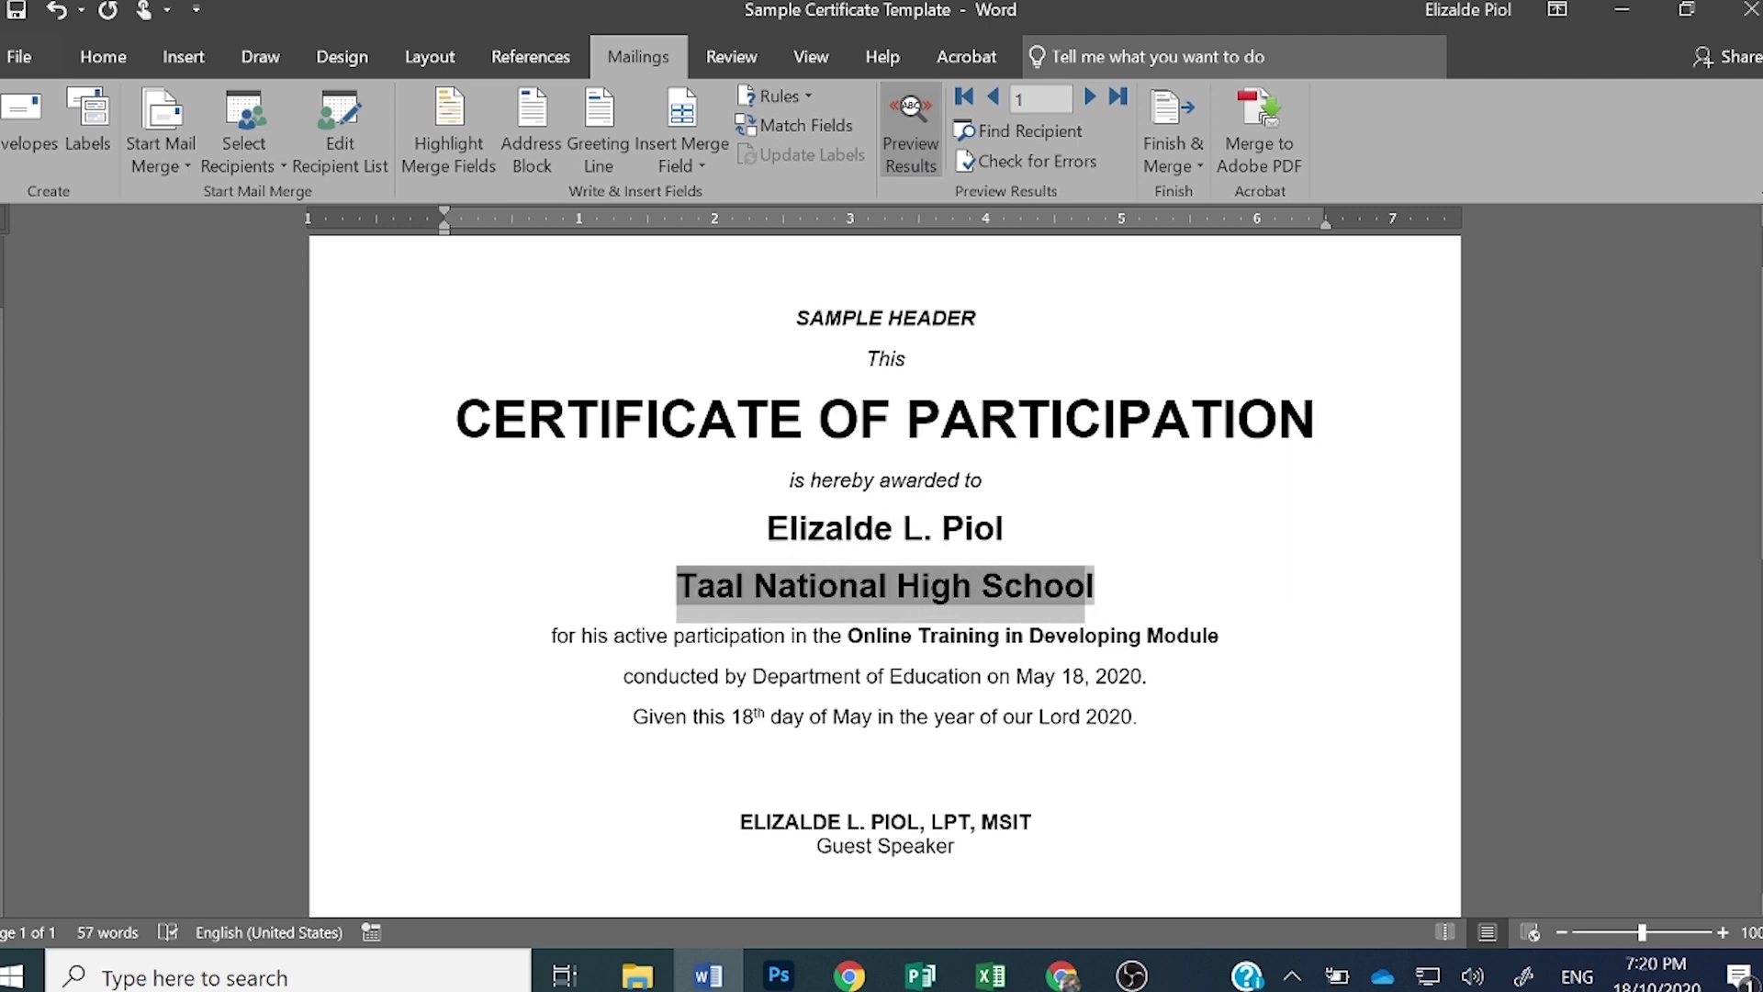
click(592, 635)
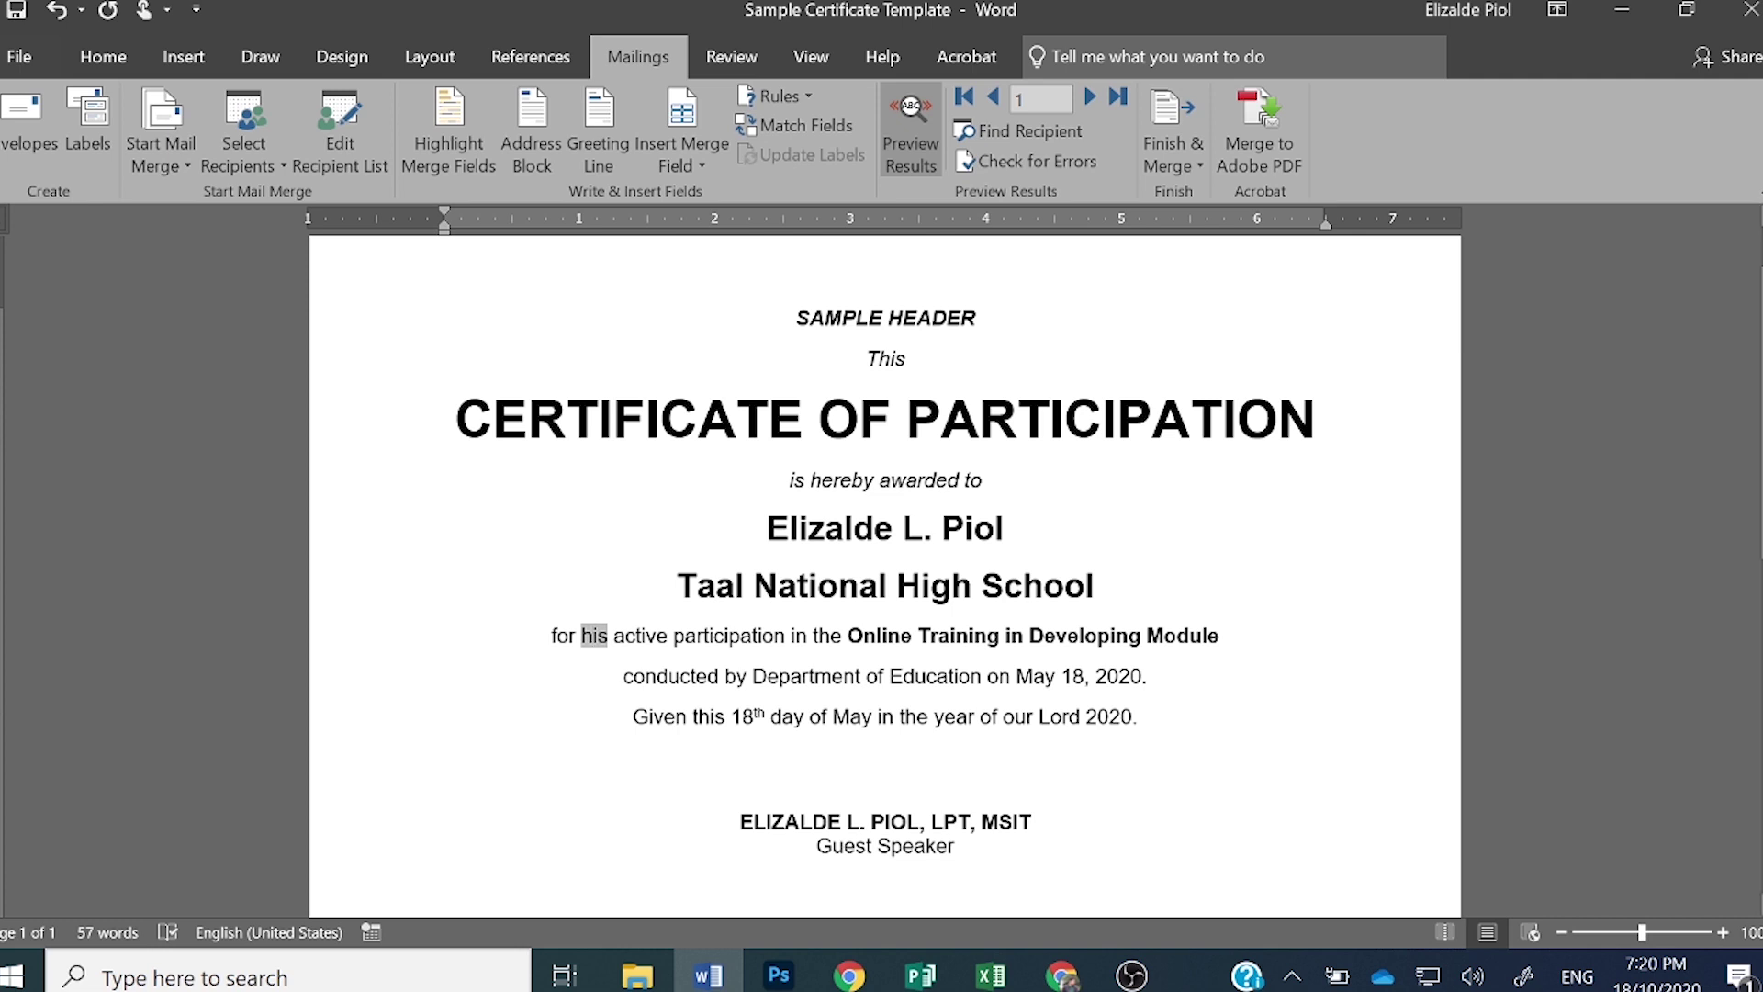
click(854, 528)
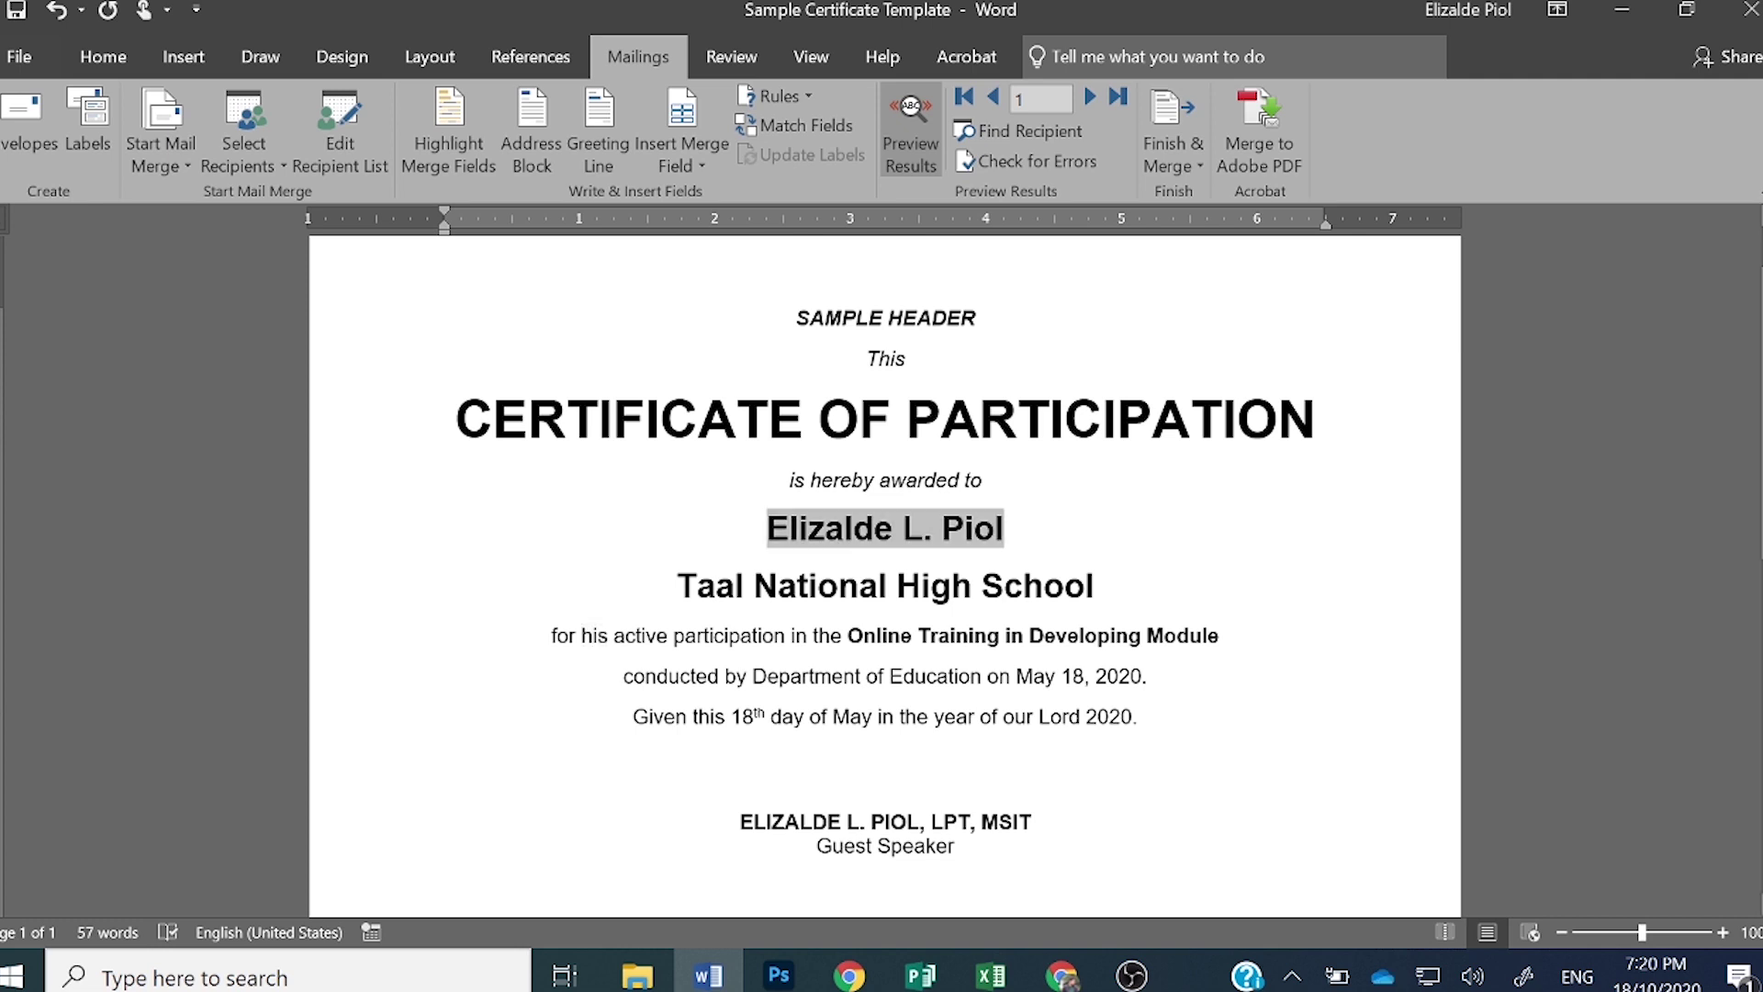
click(860, 586)
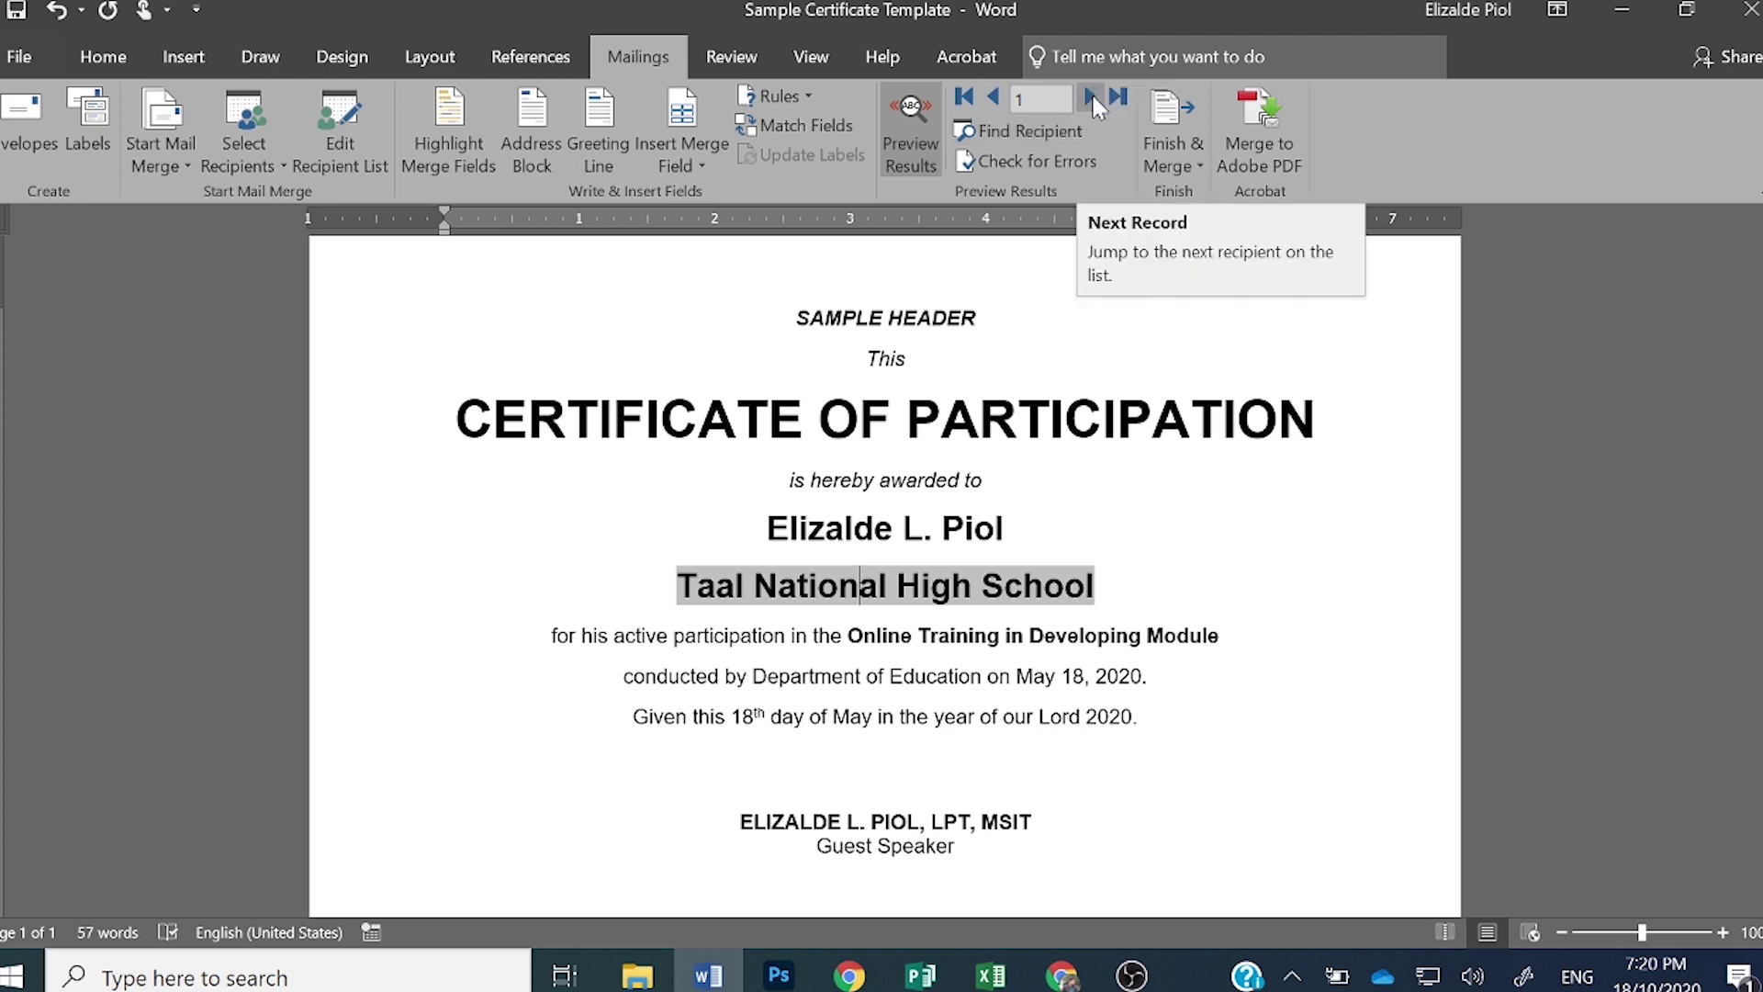
- Advance through record 2 to record 3, the Calaca Senior High School recipient
click(1093, 98)
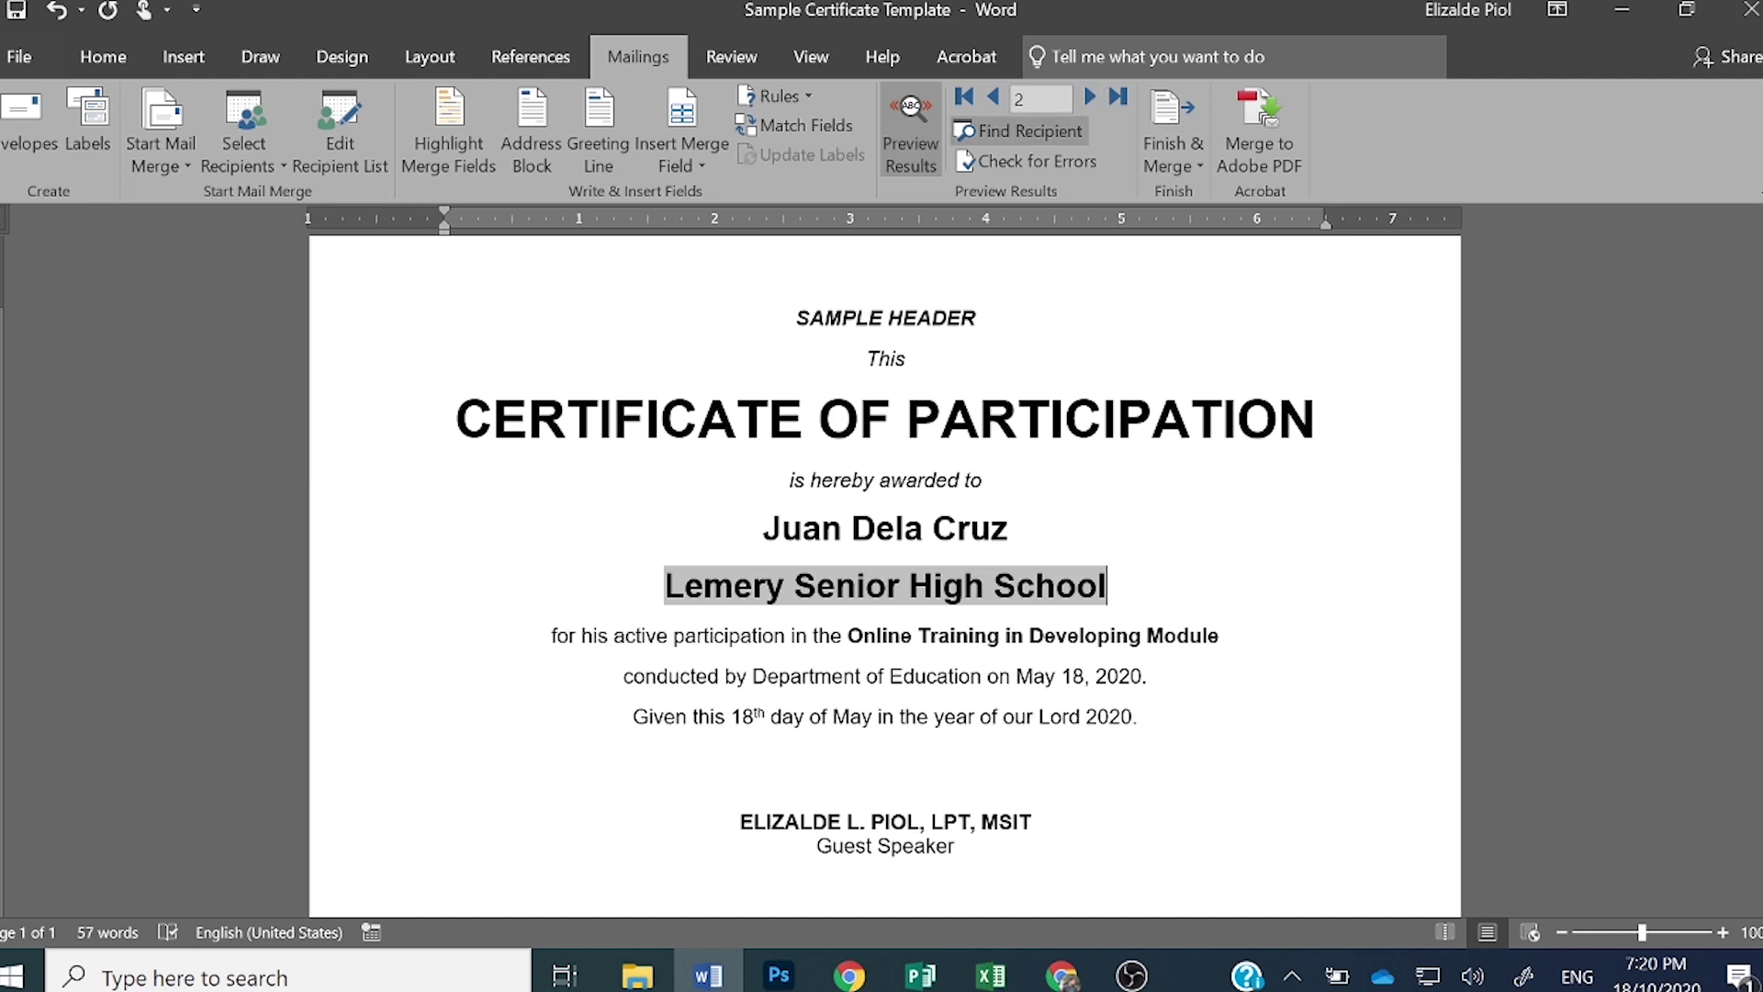
key(Up)
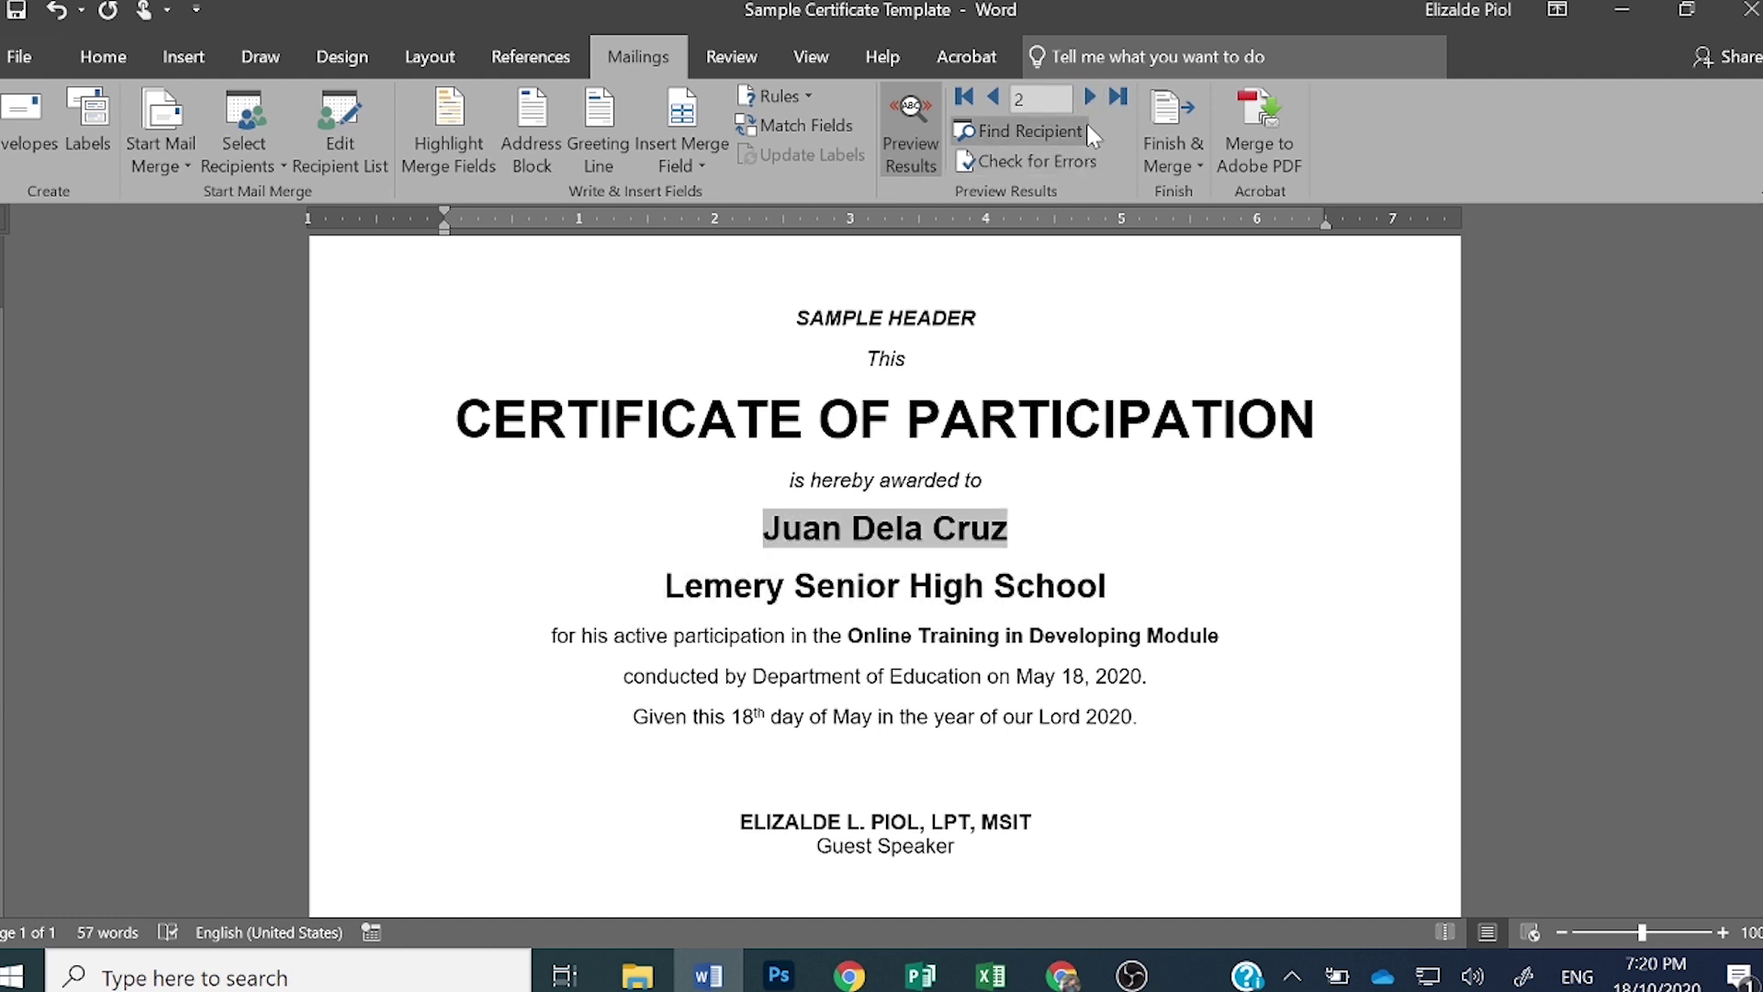
click(1093, 98)
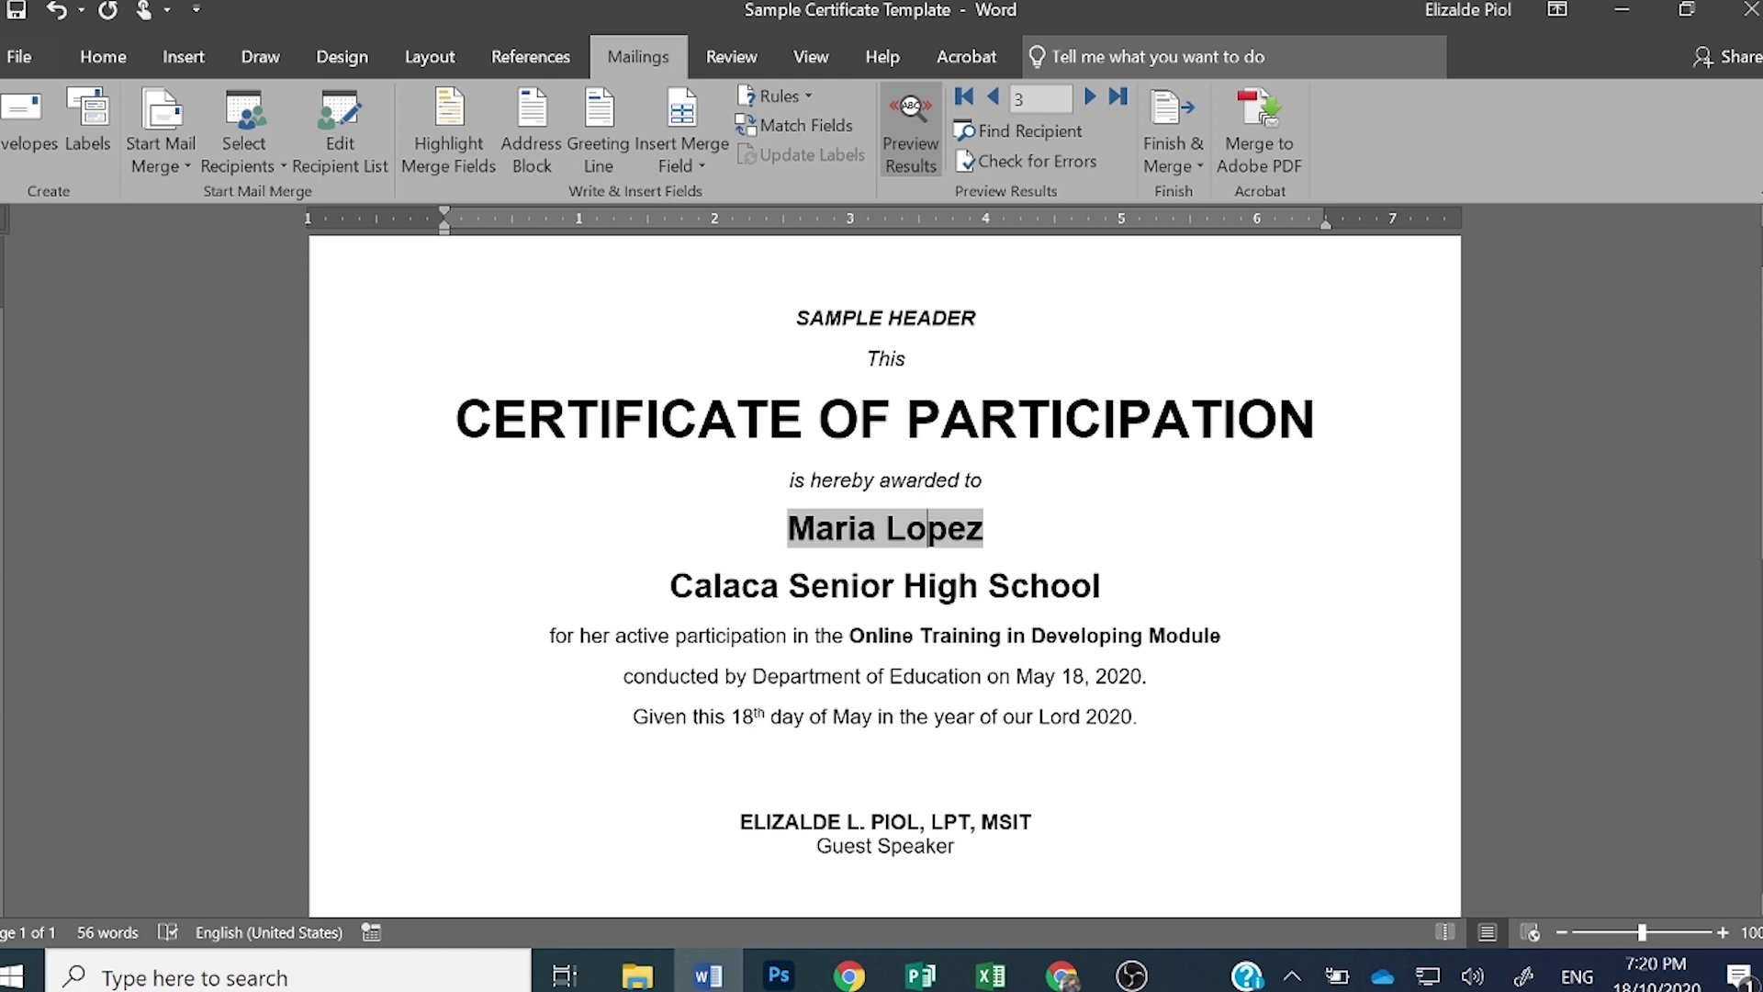
click(970, 676)
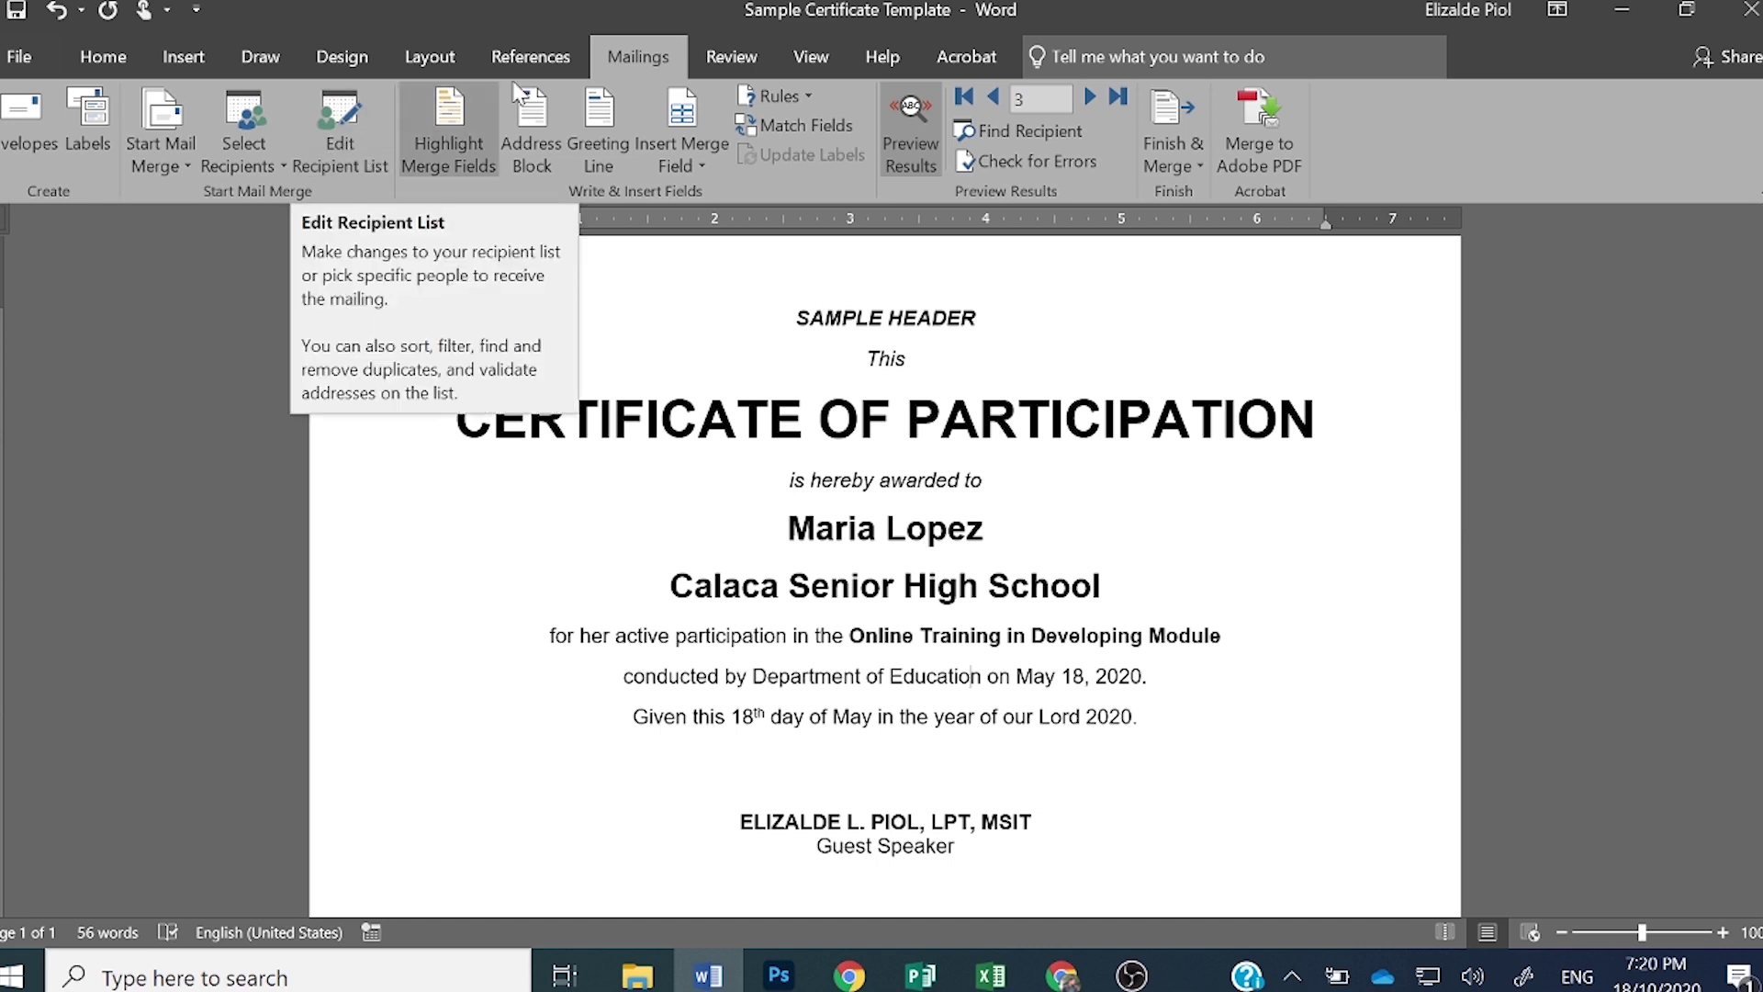
- Open Sample List.mdb from Edit Recipient List for editing and add an empty entry
click(320, 162)
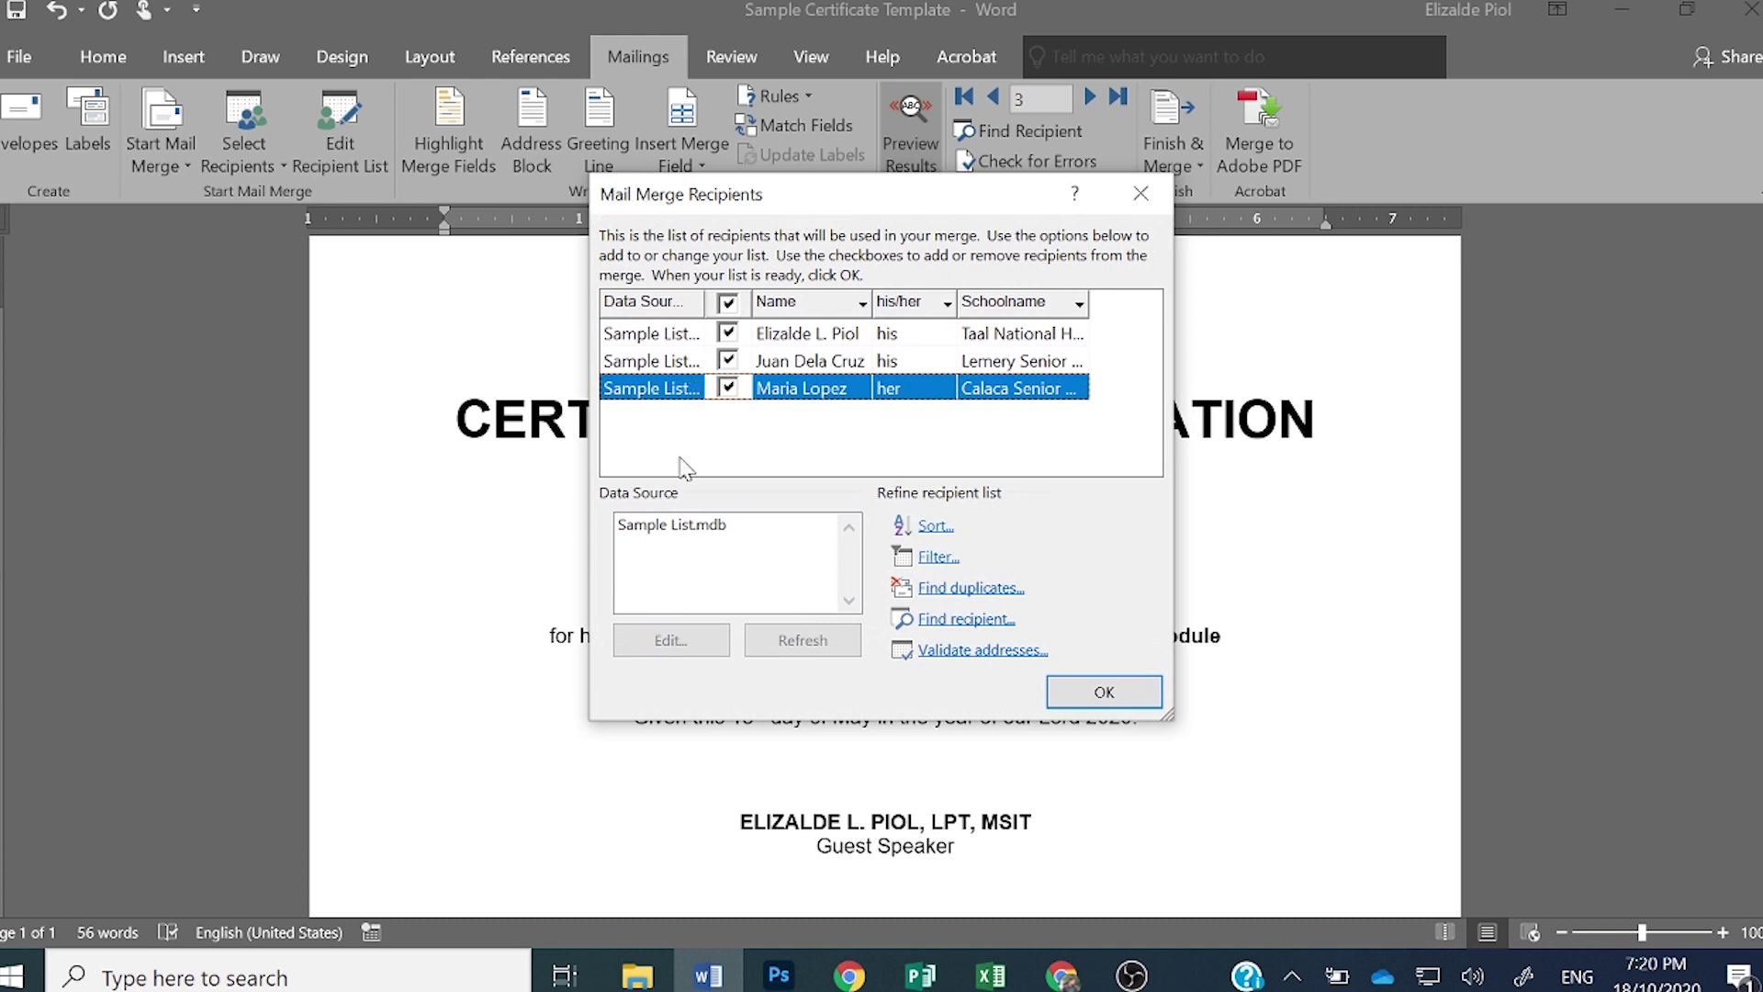
click(648, 528)
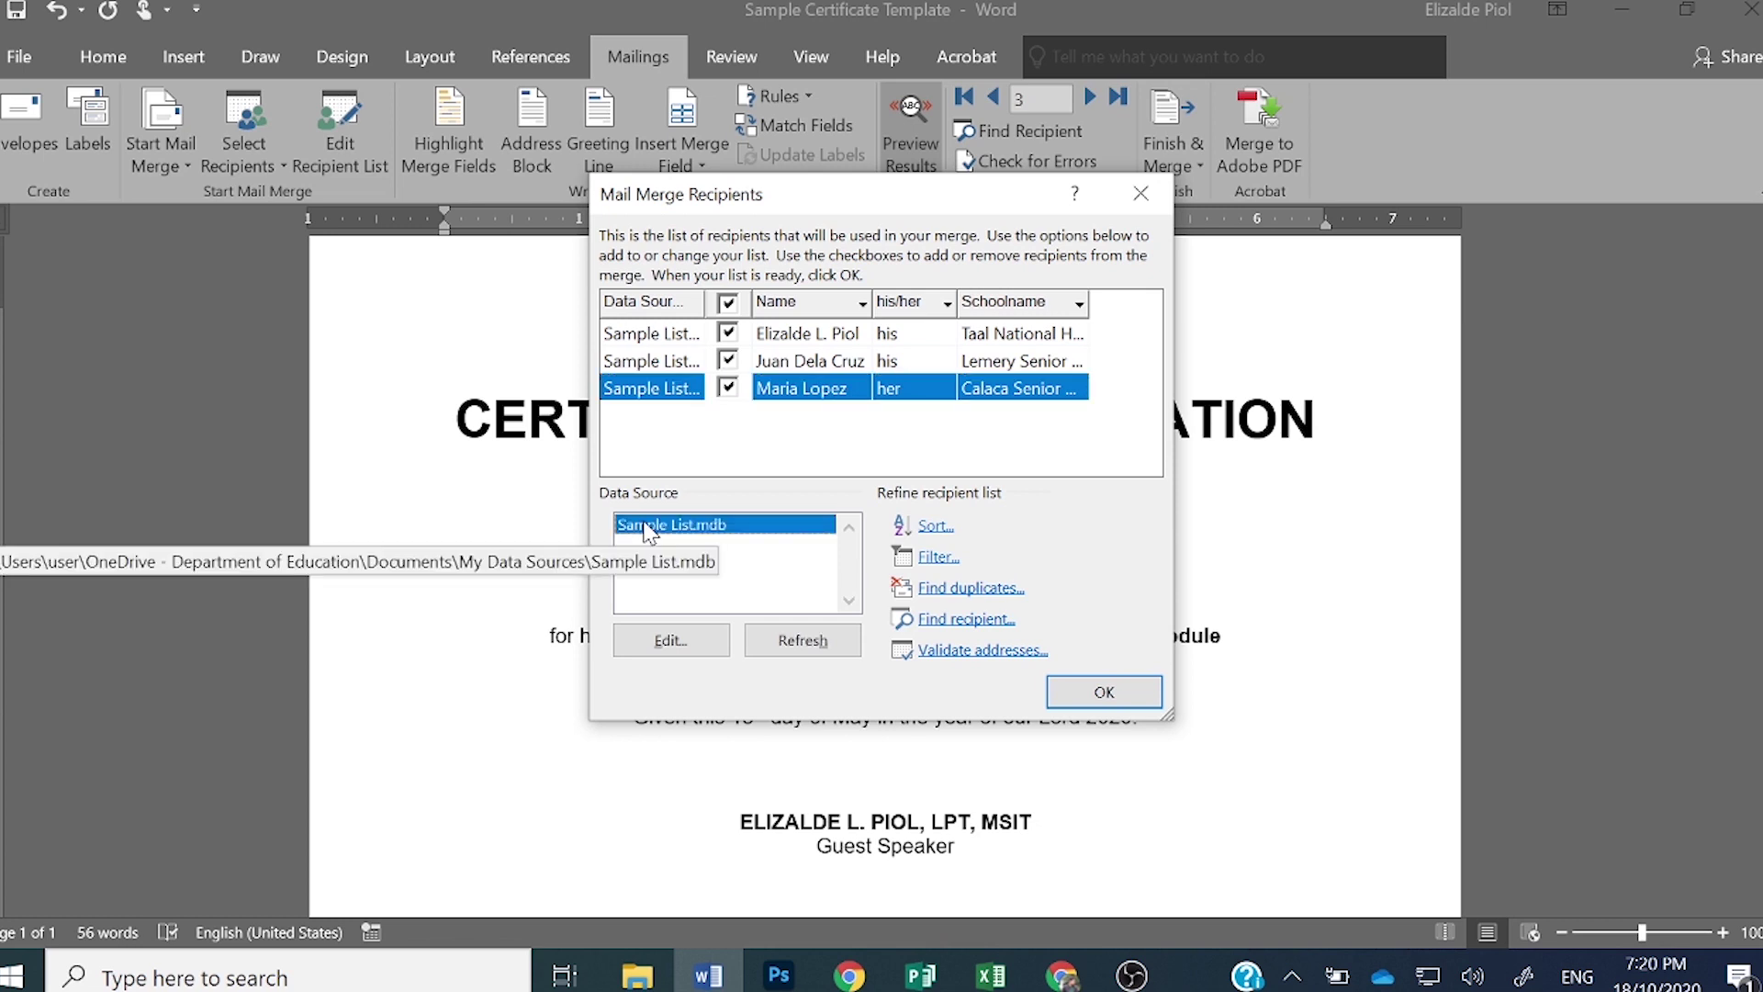
click(671, 640)
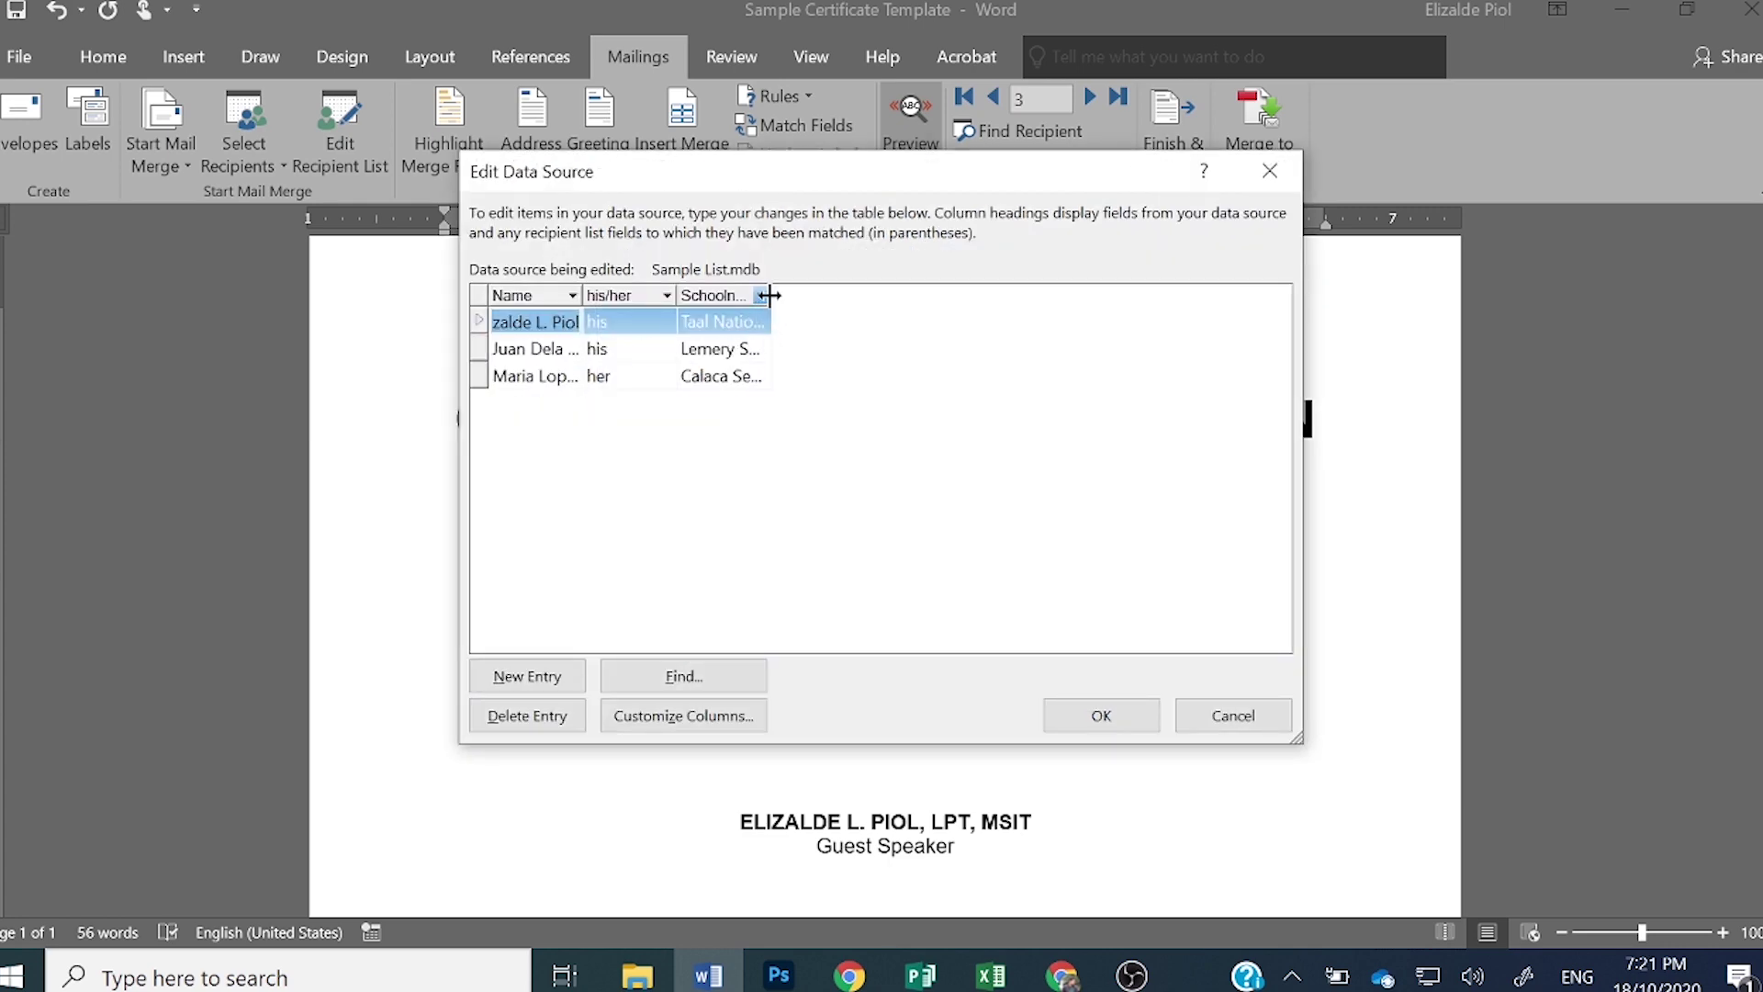
key(Down)
key(Down)
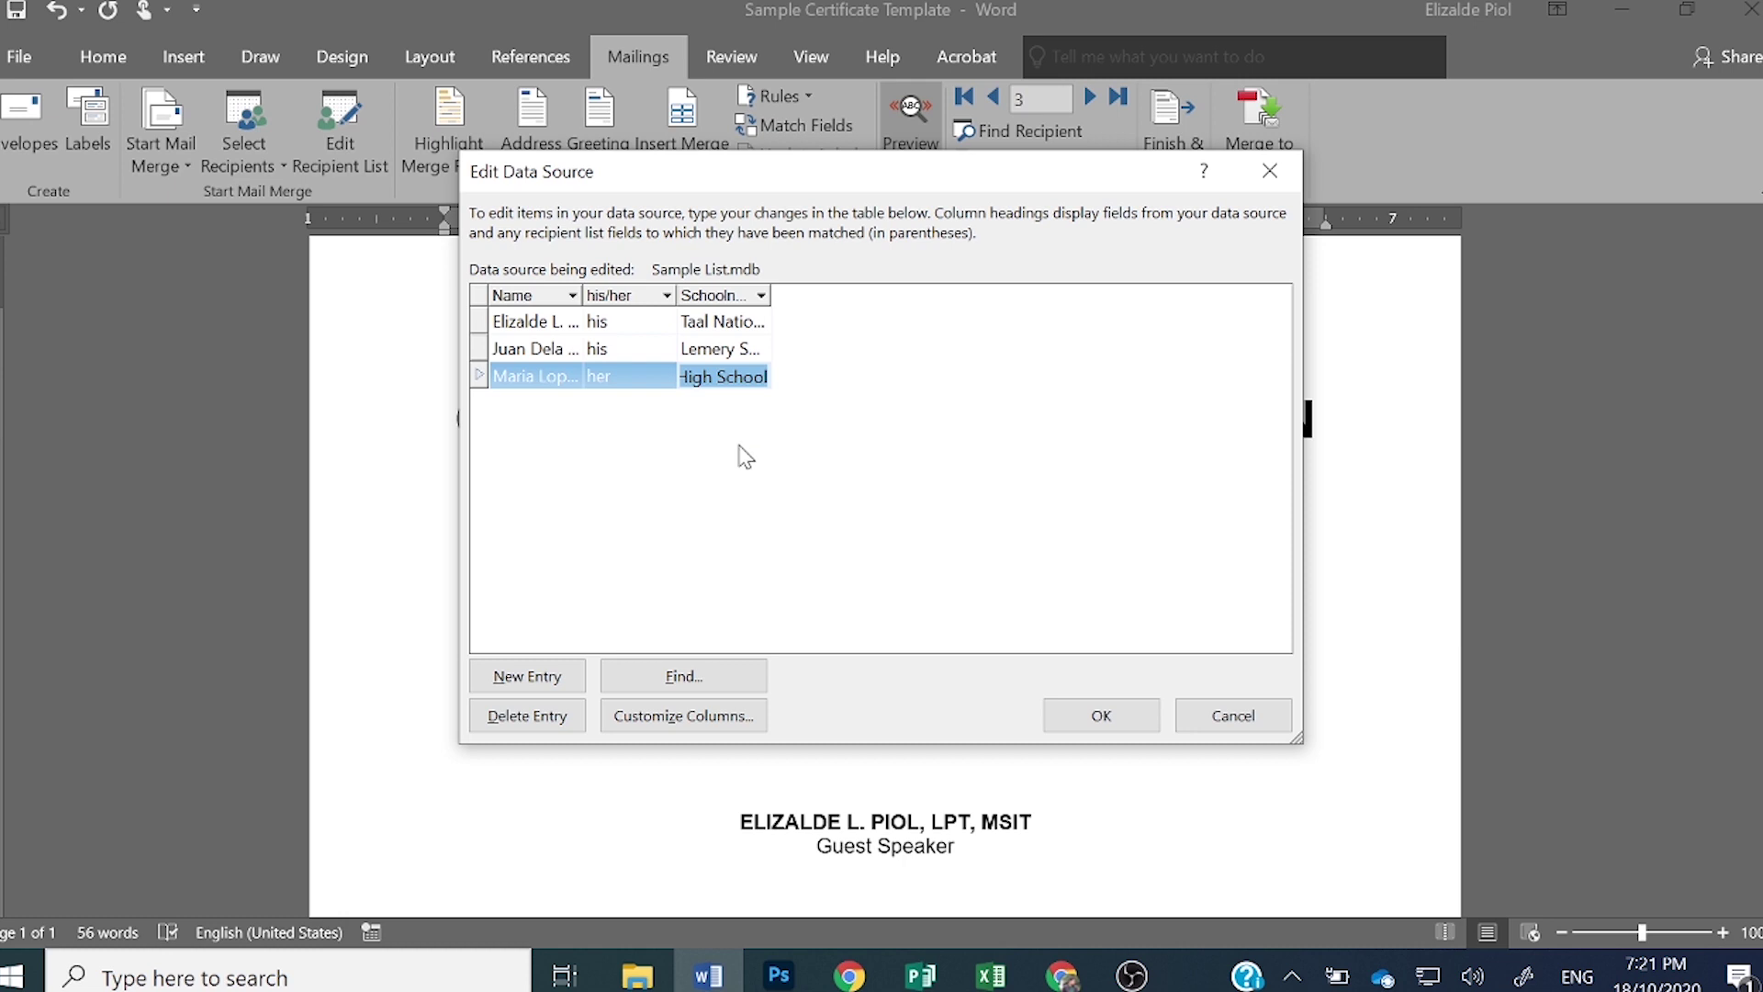
key(Down)
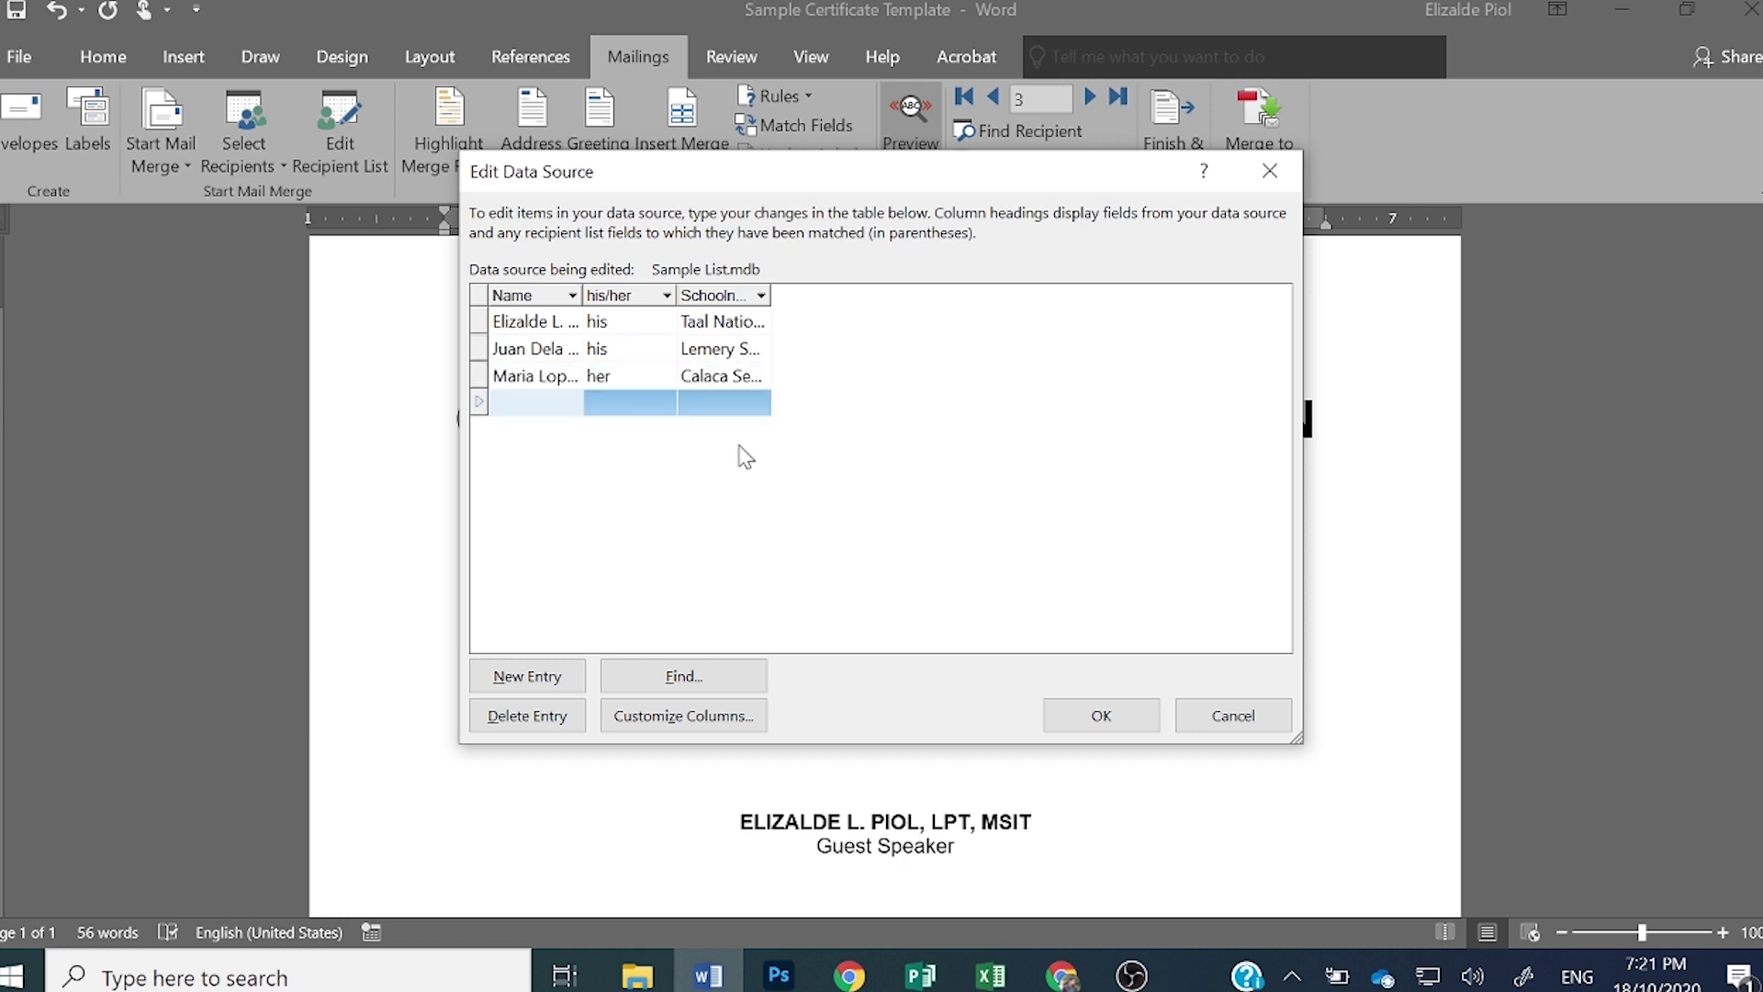
- Enter the new recipient's name with pronoun his and Calatagan Senior High School, and save the list
key(Tab)
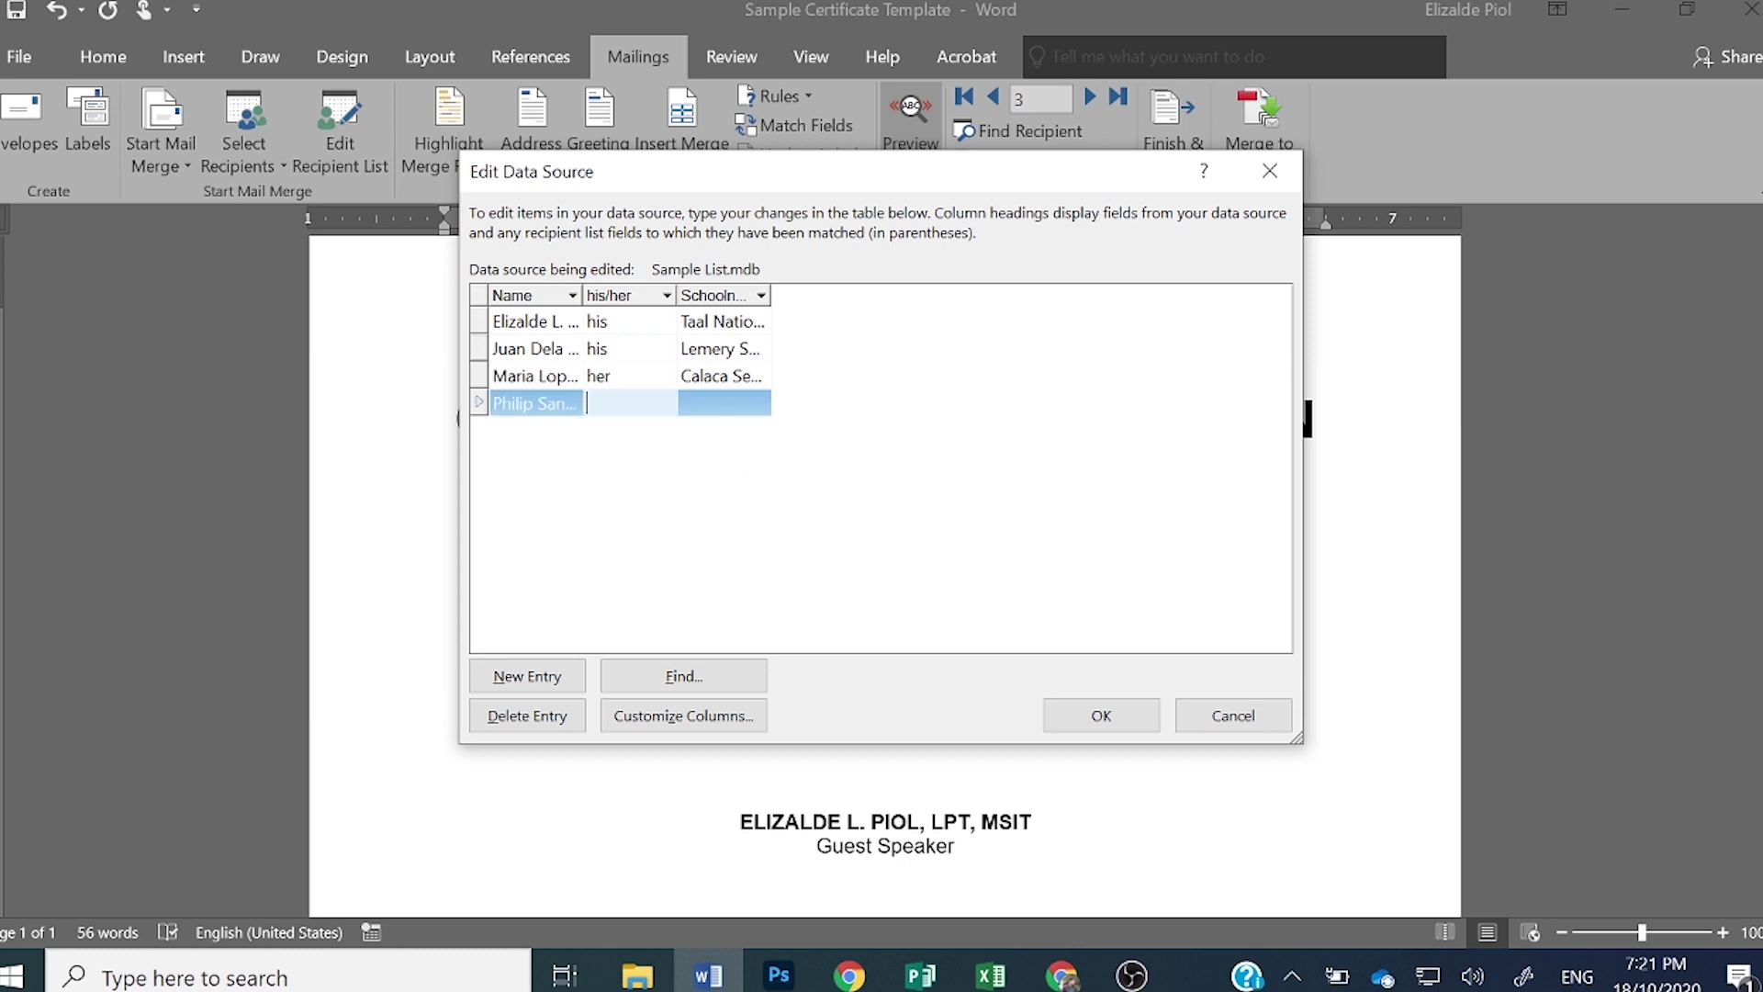
text(his)
key(Tab)
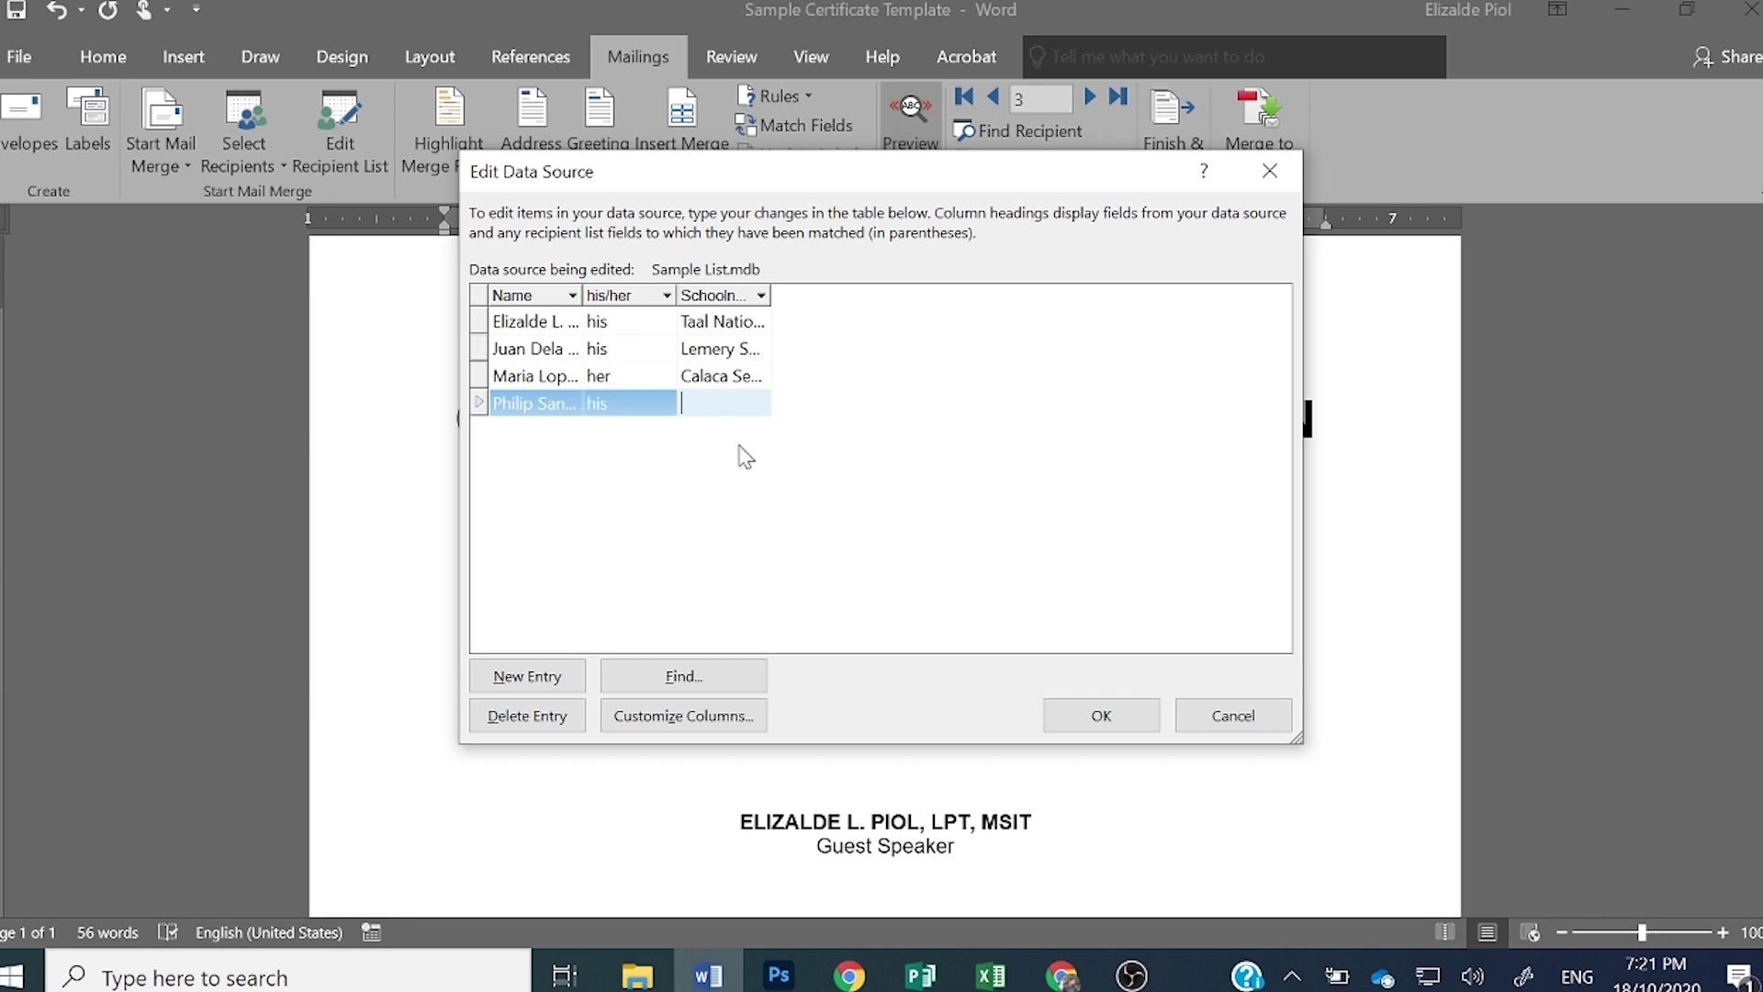
text(Calatagan S)
text(enior High )
text(School)
key(BackSpace)
key(BackSpace)
key(BackSpace)
text(ool)
click(1098, 716)
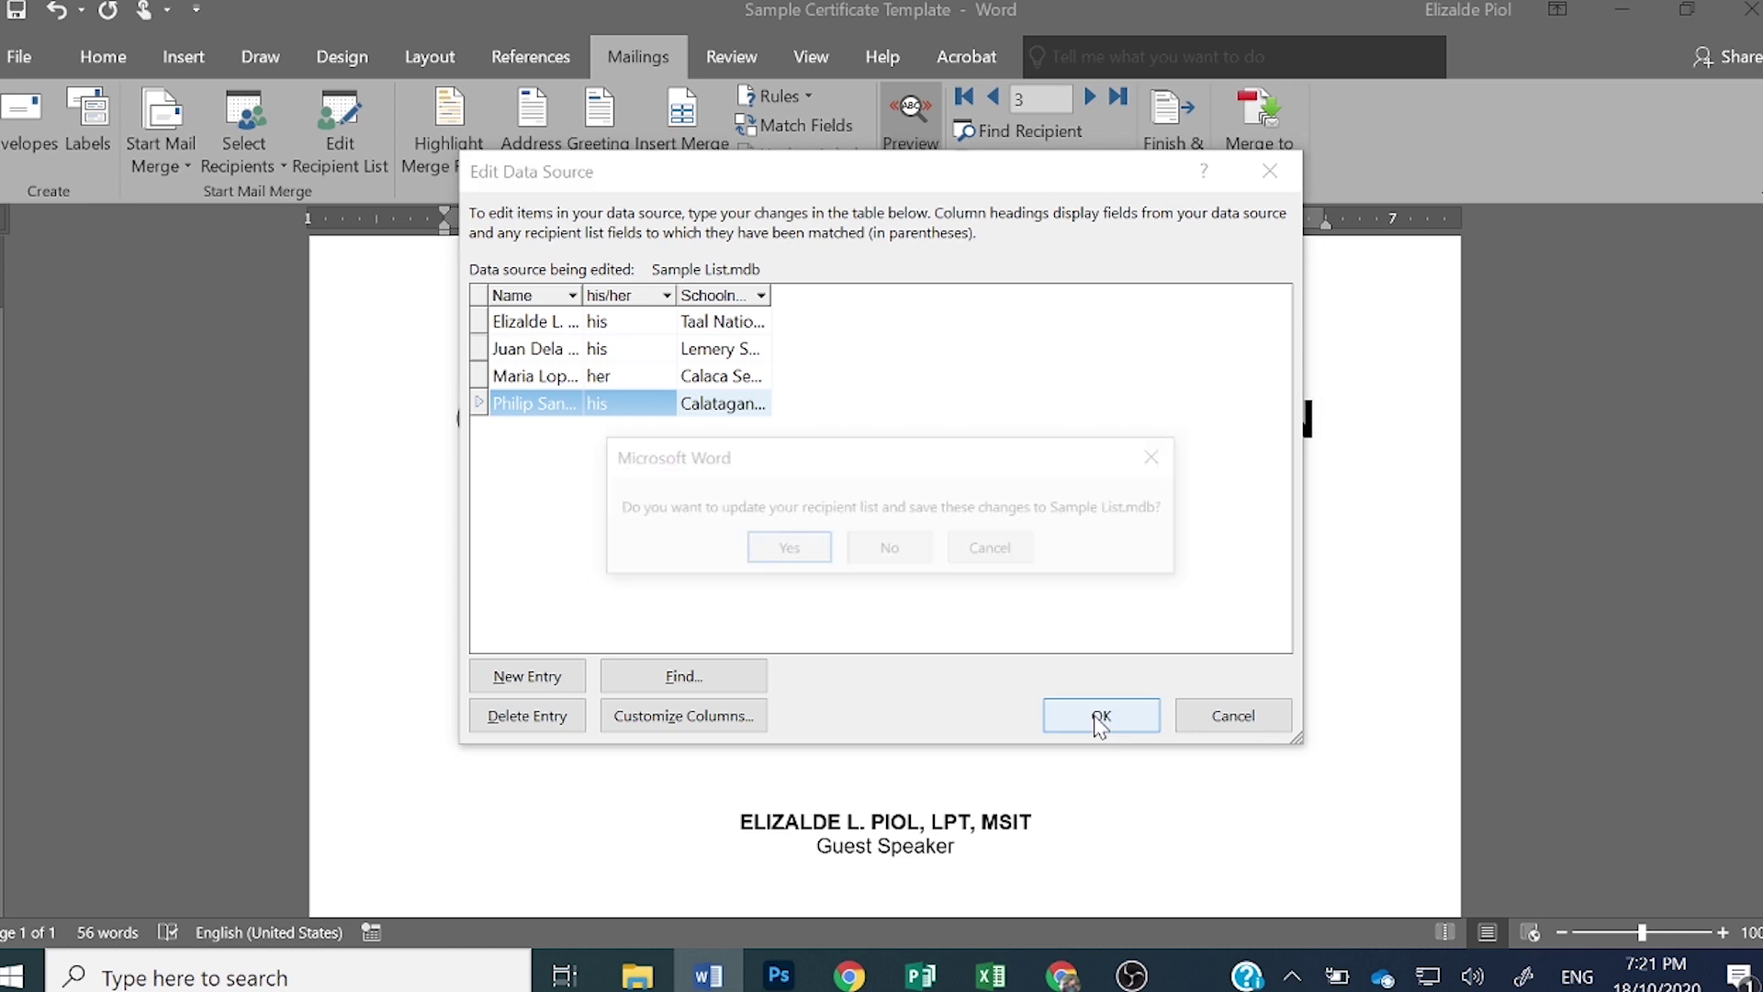
click(787, 549)
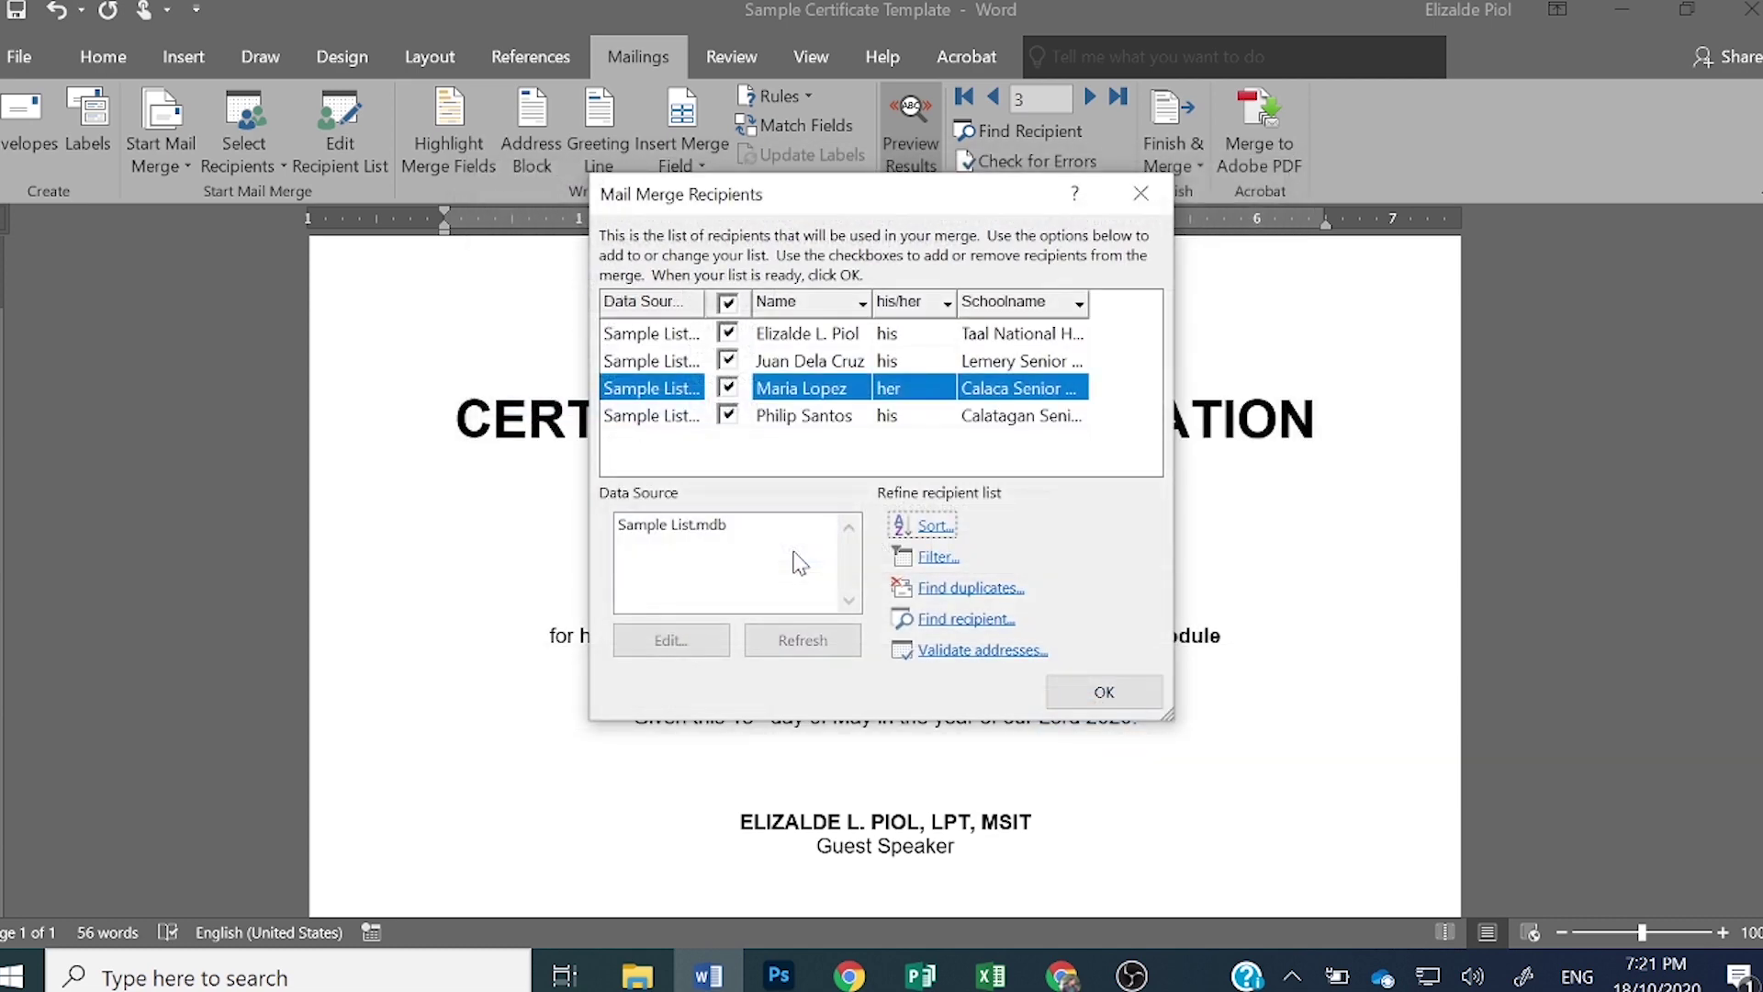
click(1105, 693)
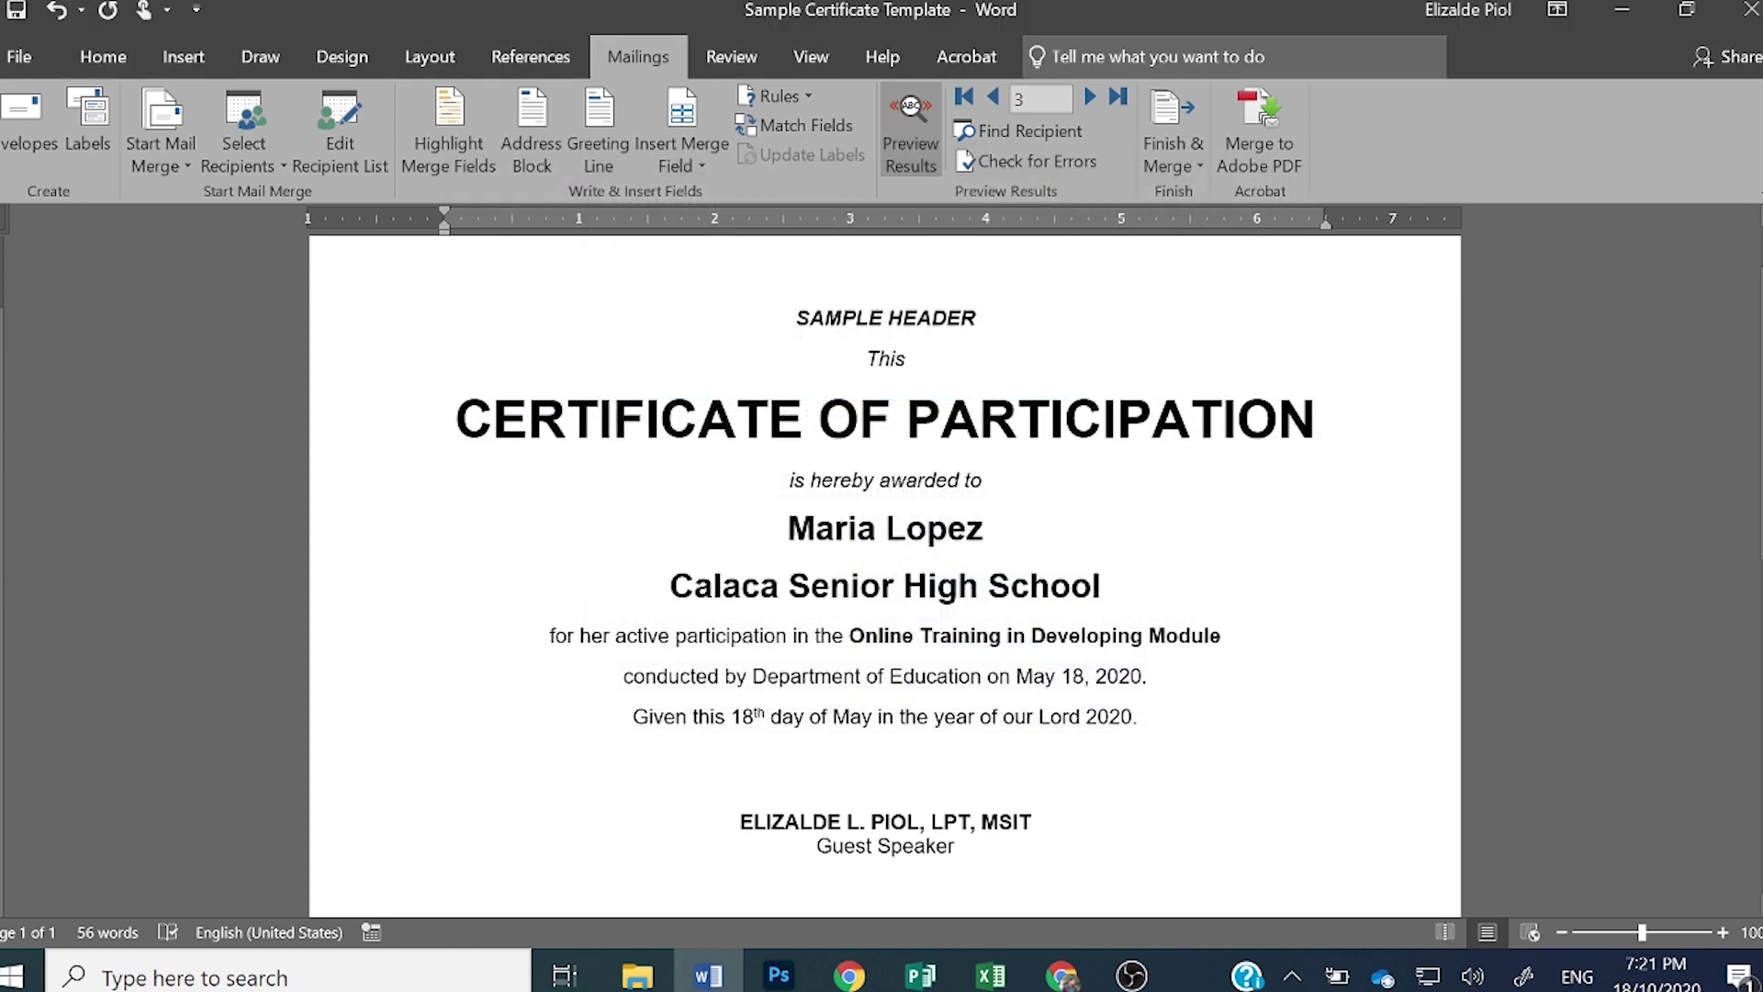
- Preview record 4 and check its merged recipient name and Calatagan Senior High School fields
click(1091, 98)
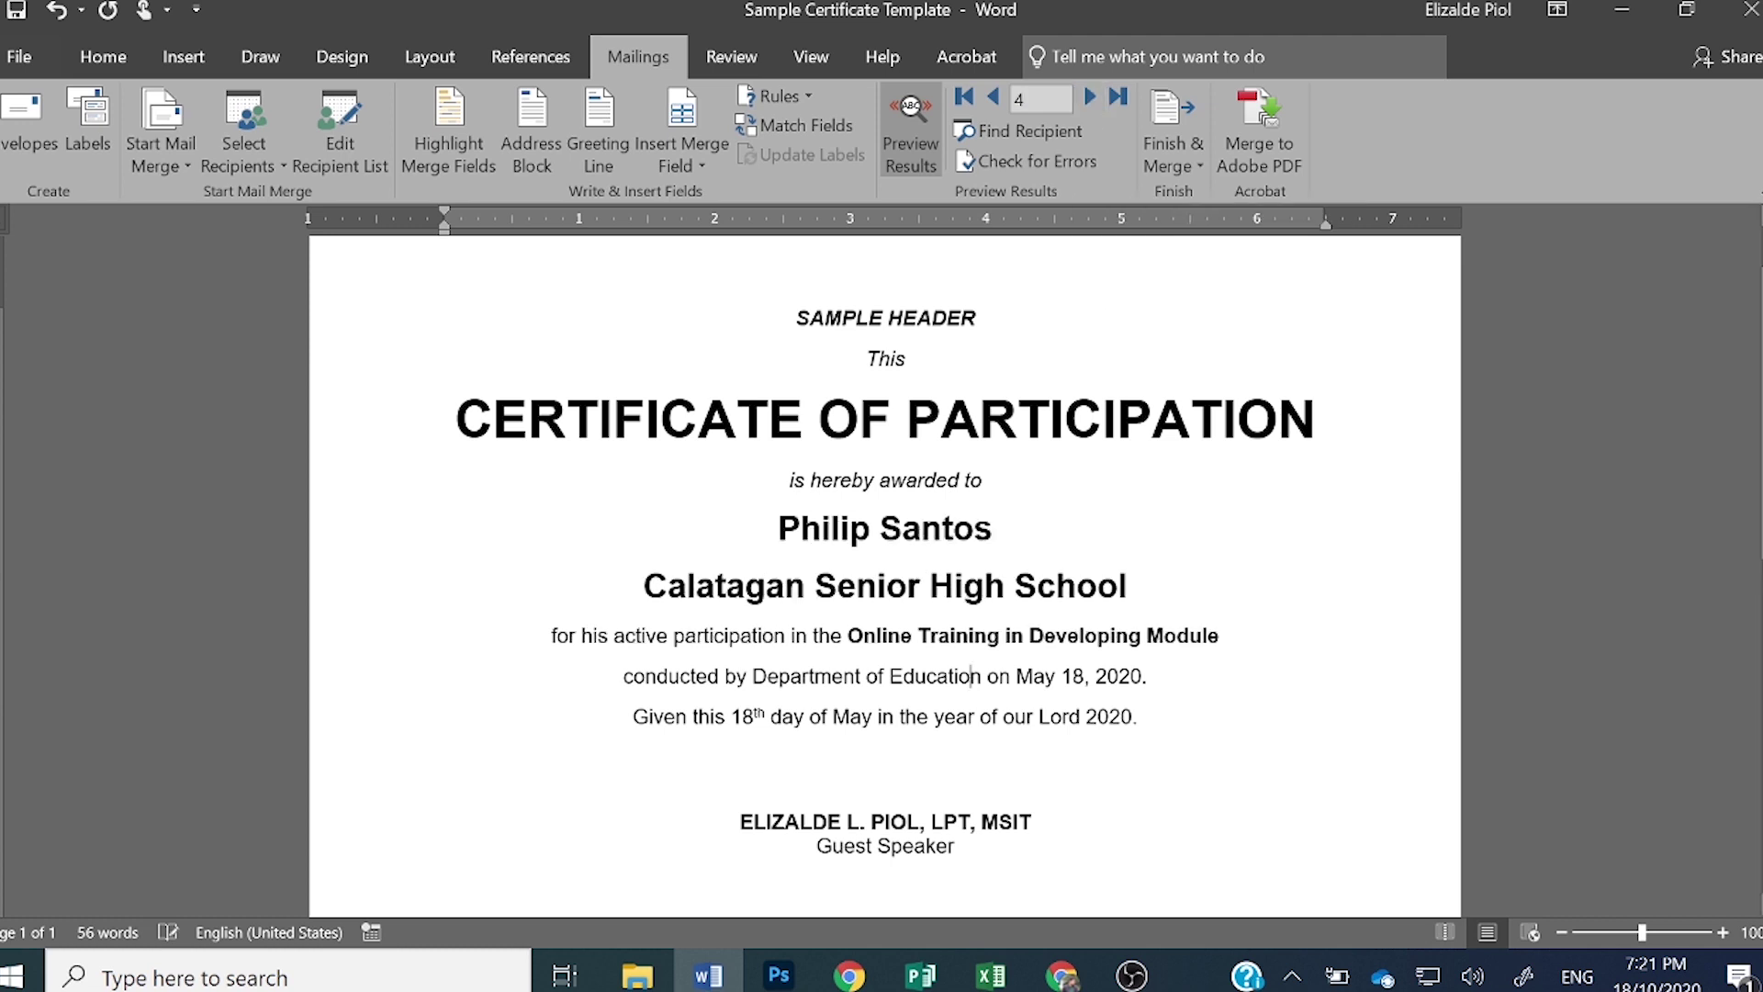
click(902, 528)
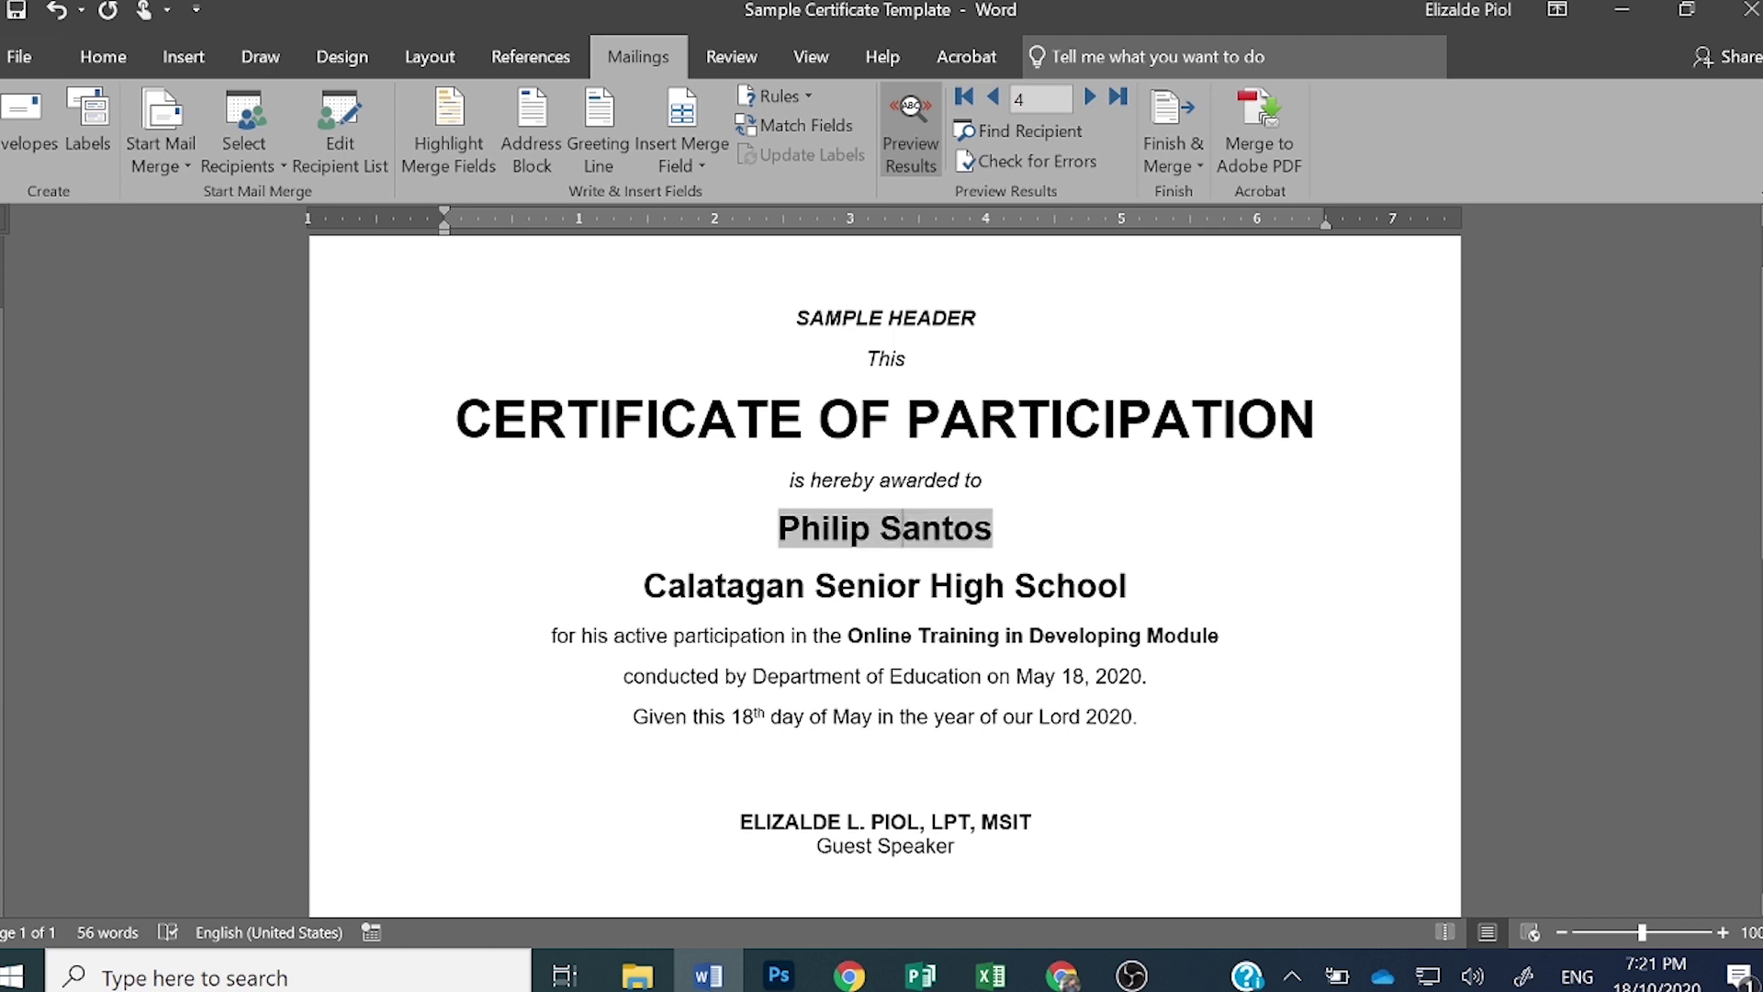
click(921, 585)
click(921, 528)
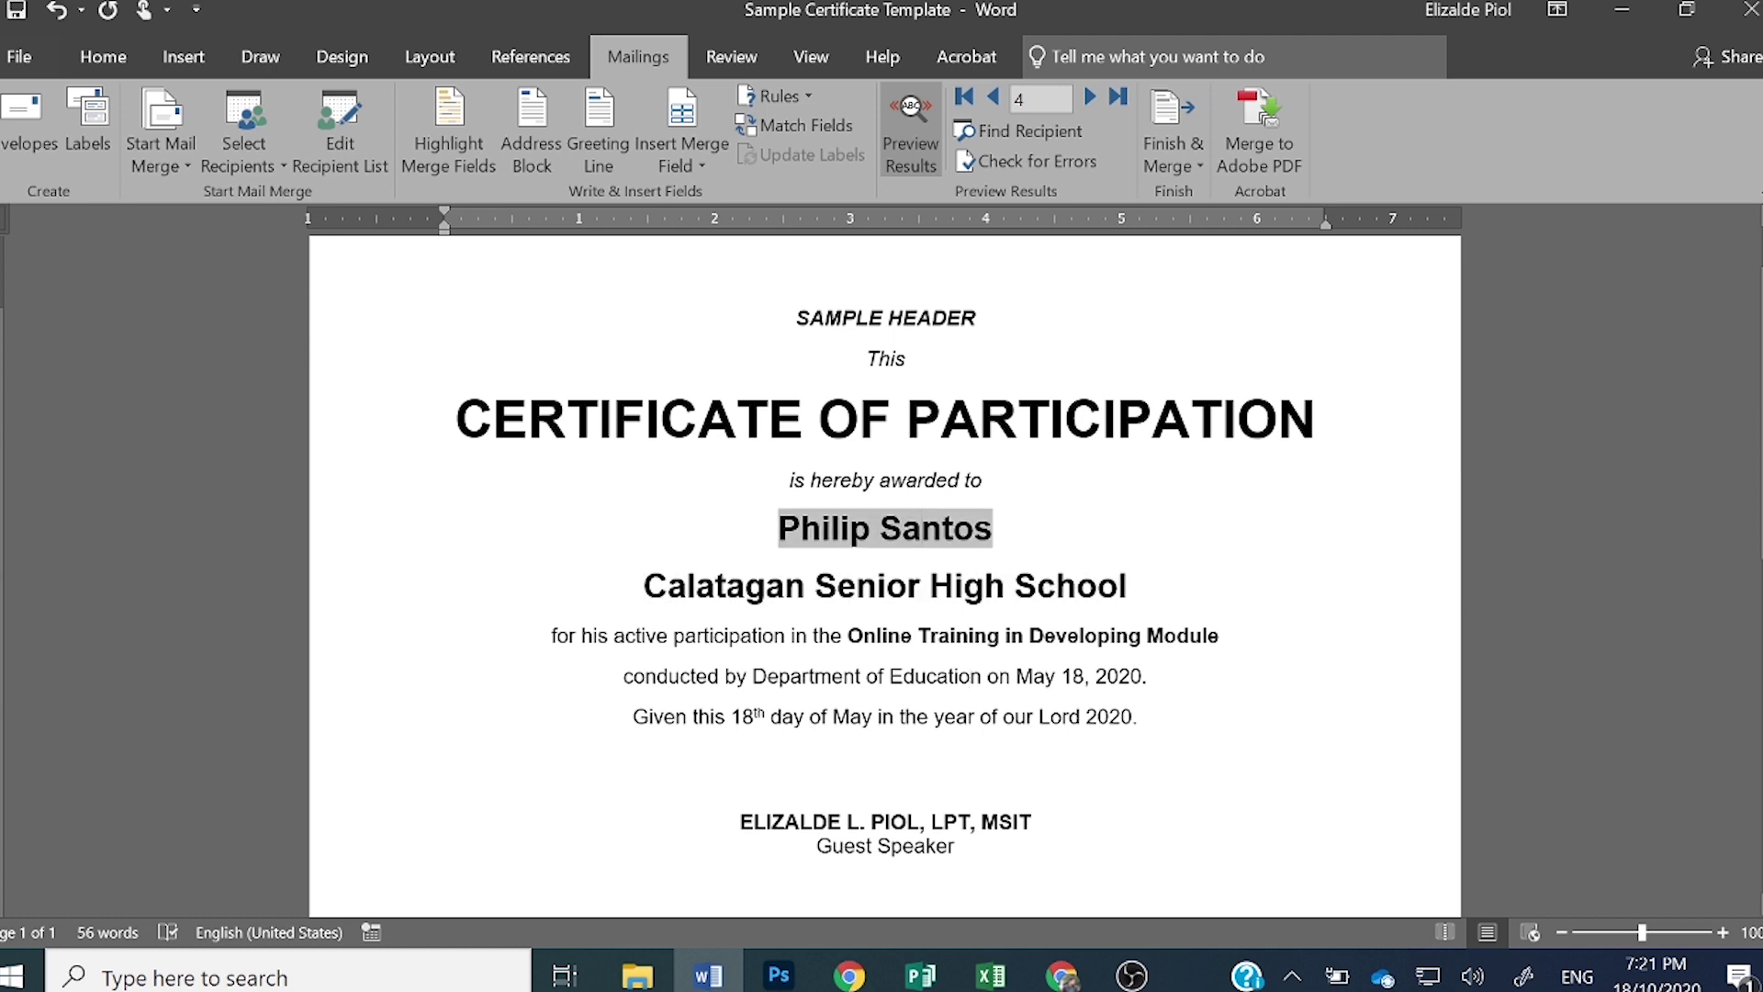